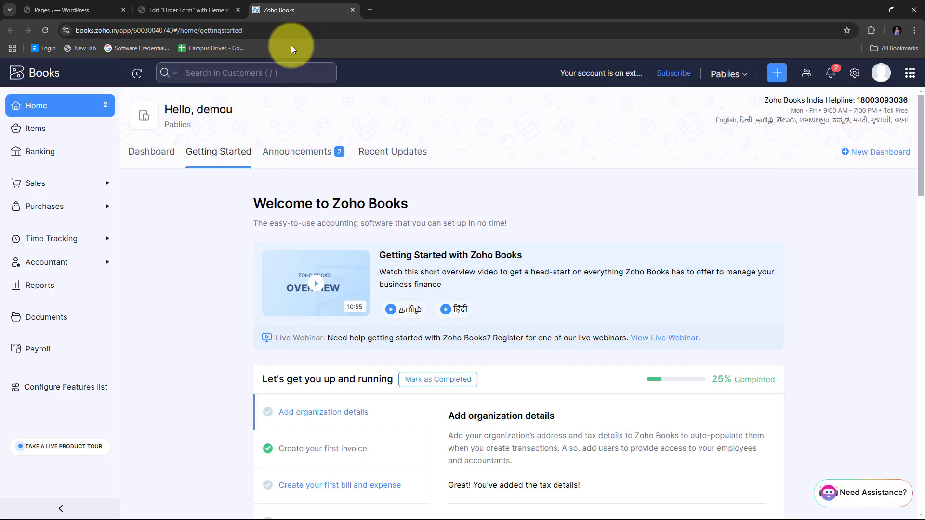
left_click(155, 7)
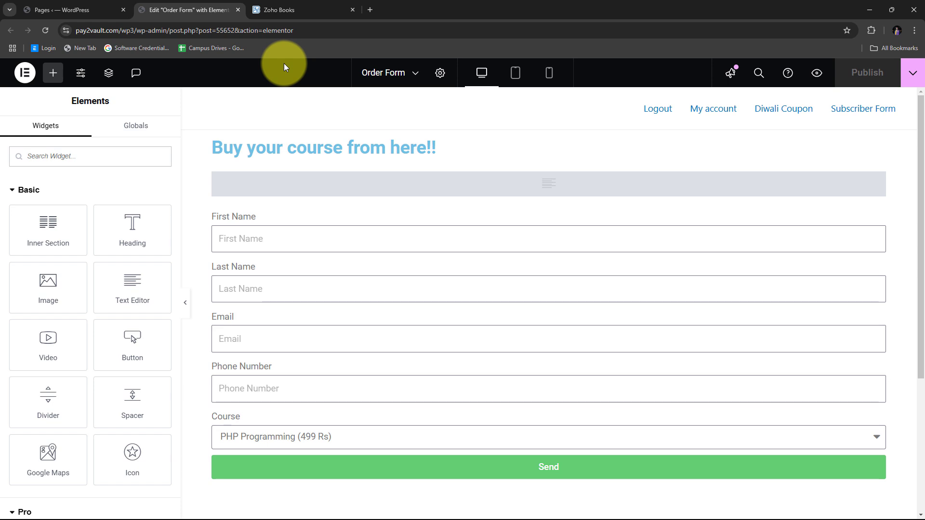
left_click(299, 3)
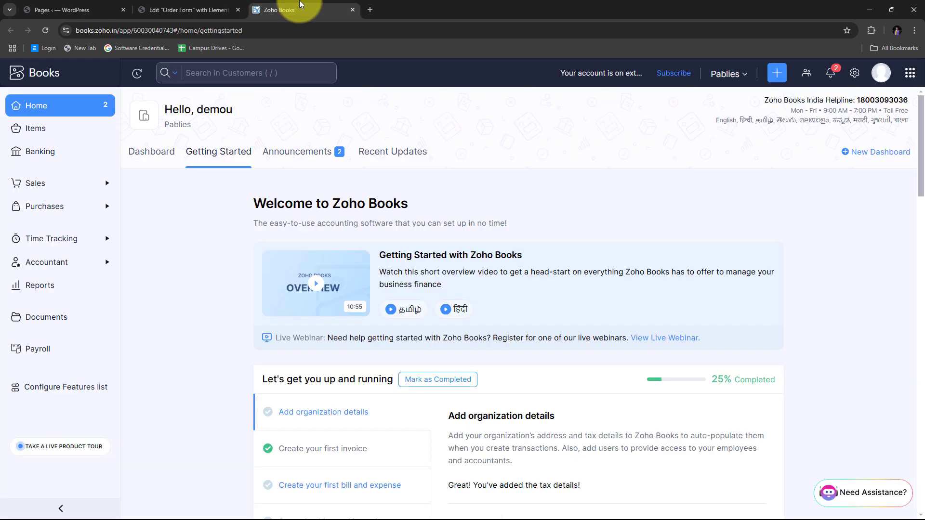
left_click(207, 6)
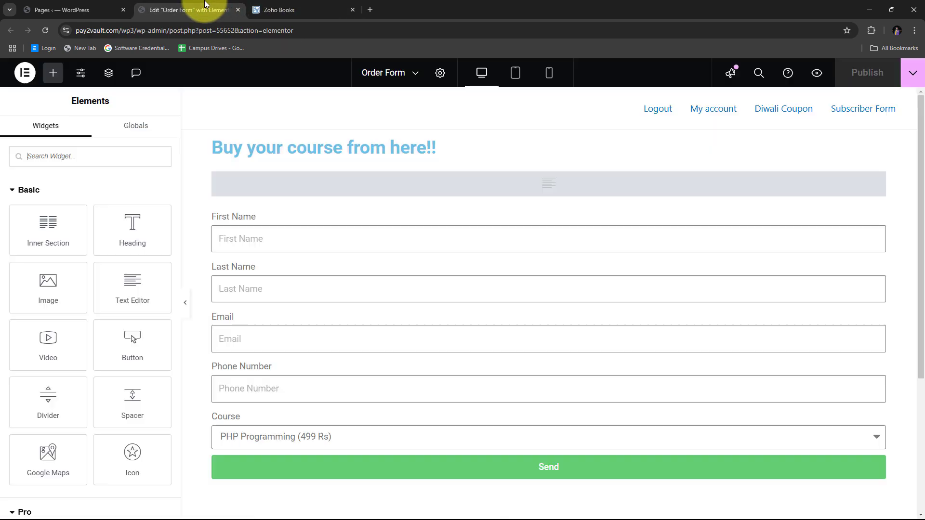
left_click(285, 4)
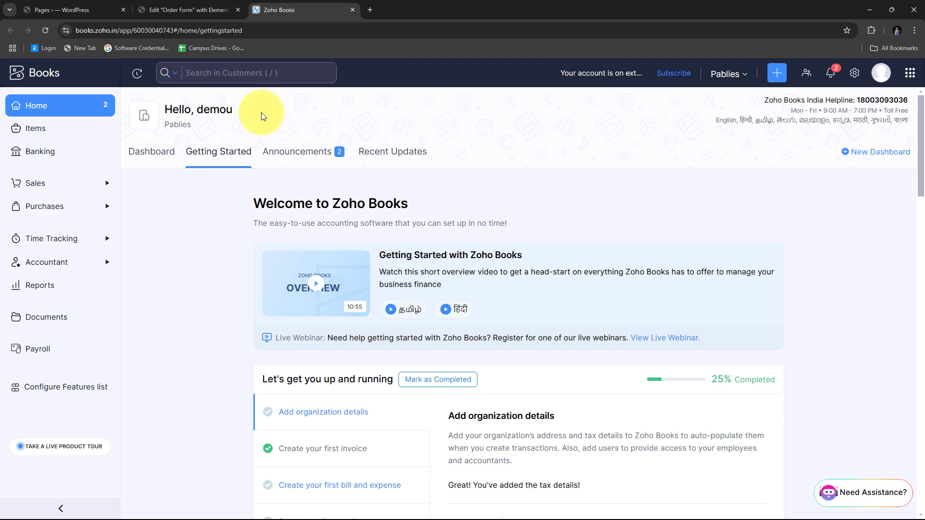
left_click(196, 8)
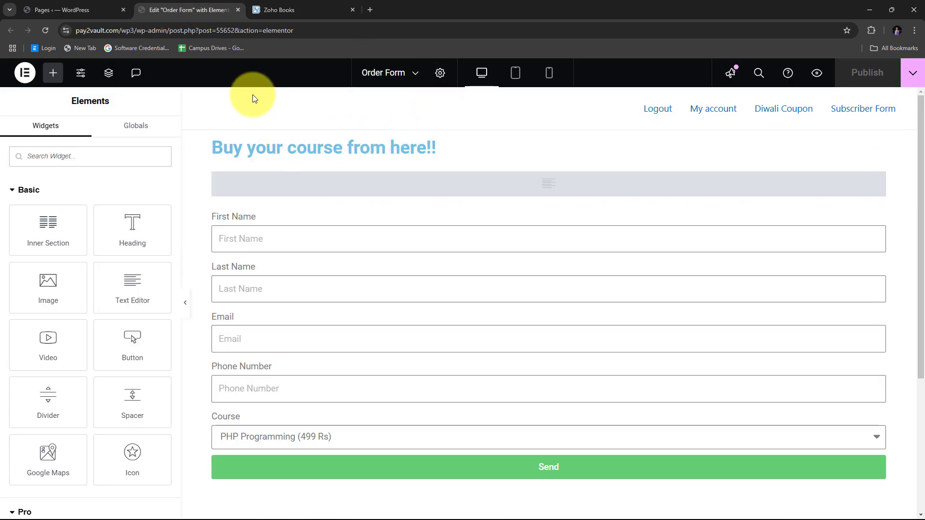
left_click(277, 10)
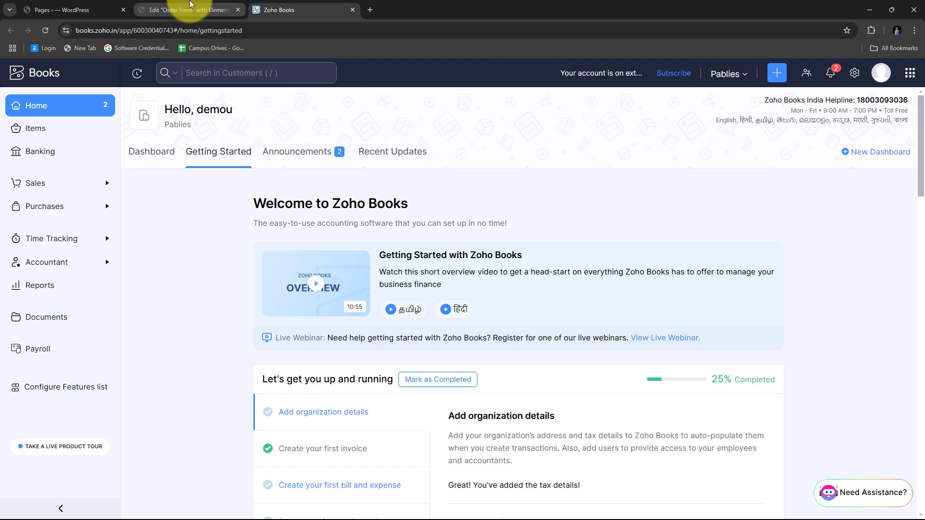
left_click(227, 7)
left_click(280, 6)
left_click(217, 7)
left_click(331, 5)
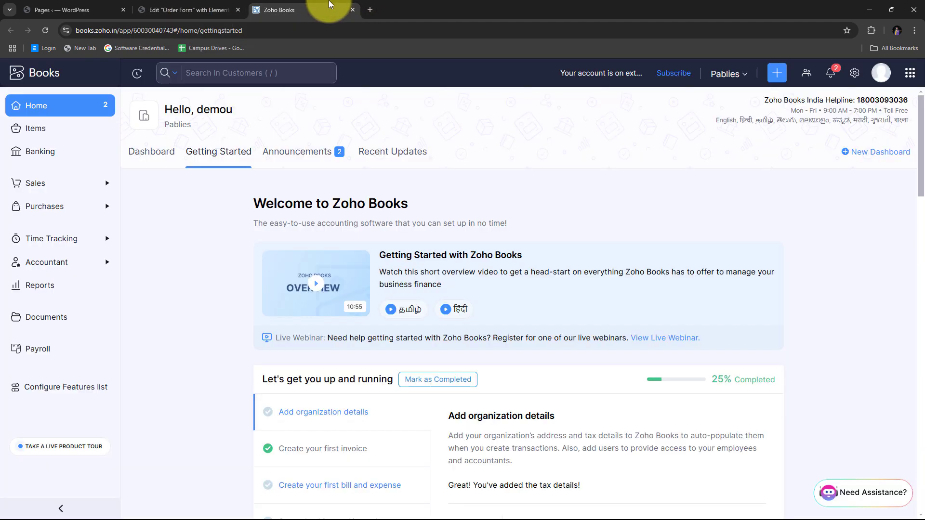
left_click(188, 10)
scroll(354, 250, "down", 4)
scroll(354, 250, "up", 4)
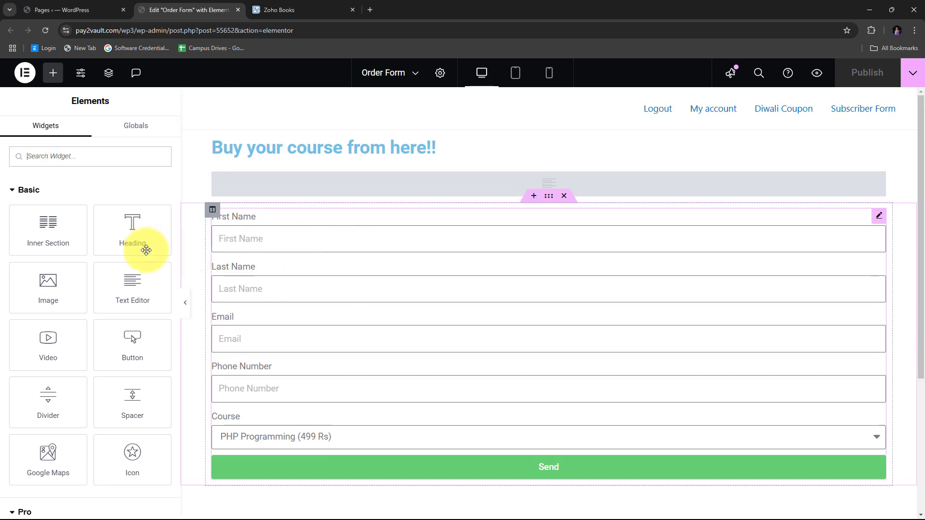
scroll(281, 264, "down", 3)
scroll(308, 250, "up", 1)
scroll(309, 249, "up", 2)
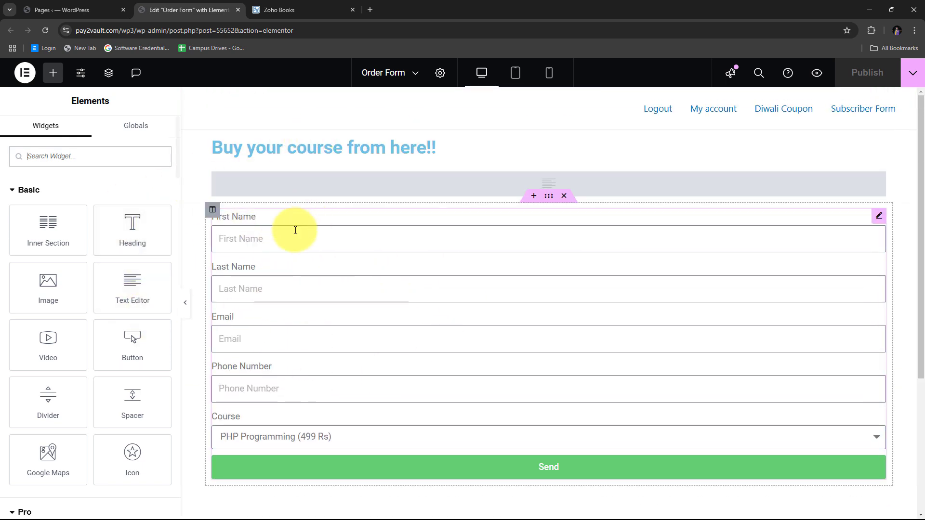
left_click(258, 9)
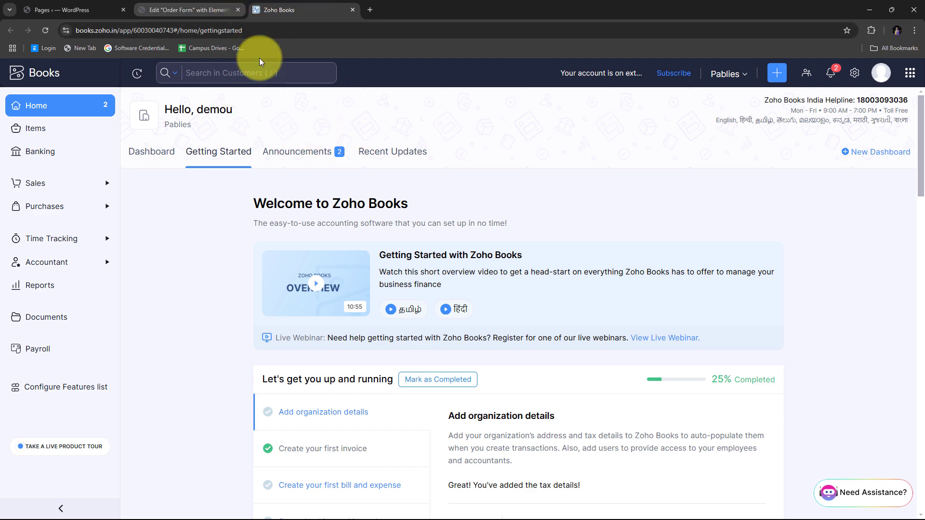
- Load pabbly.com/connect in a fresh Chrome tab
left_click(369, 9)
type("pa")
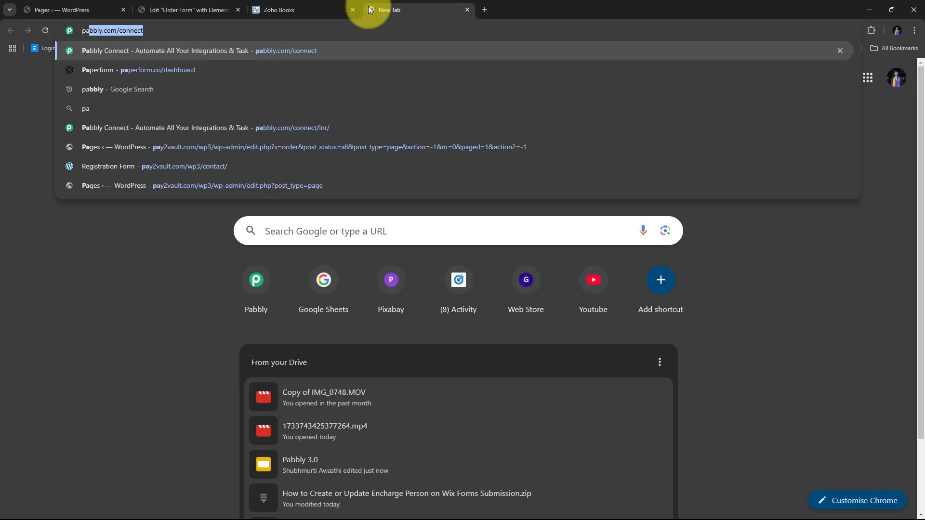
type("bbly.c")
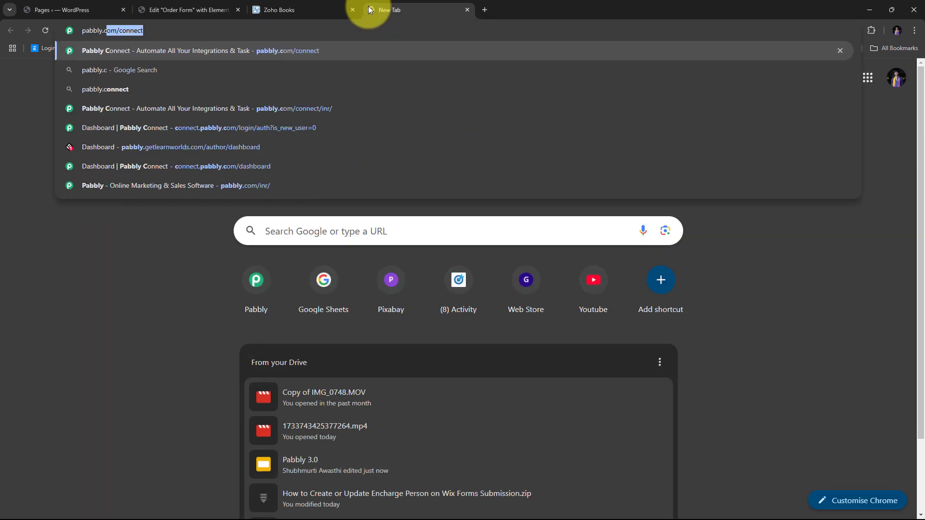
type("om/")
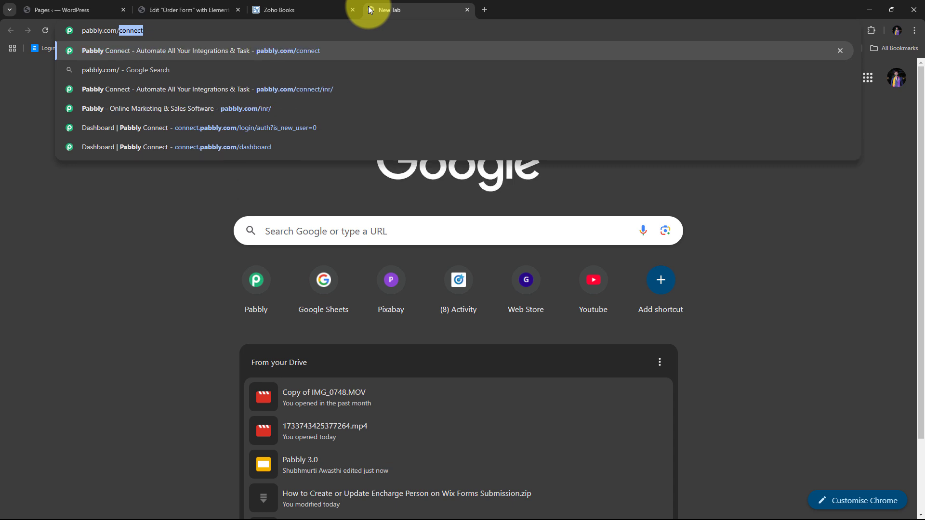
type("connect")
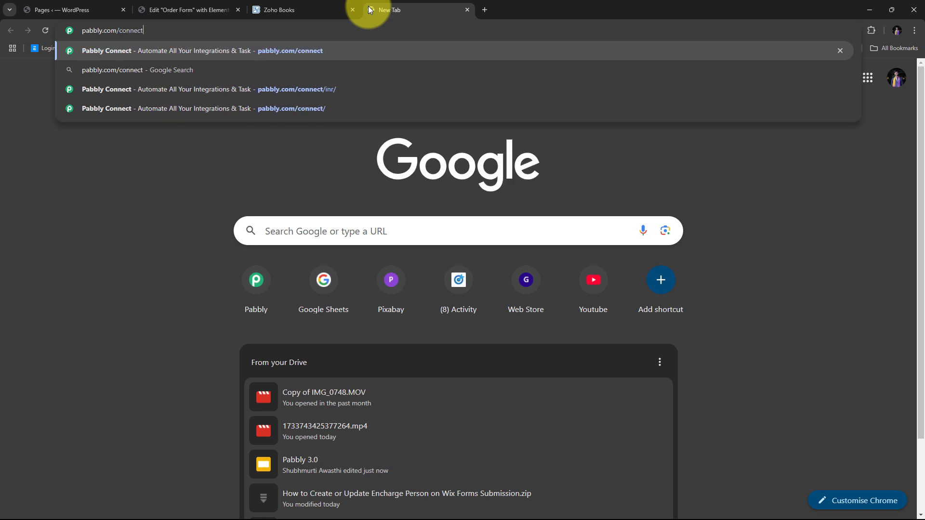
key("Return")
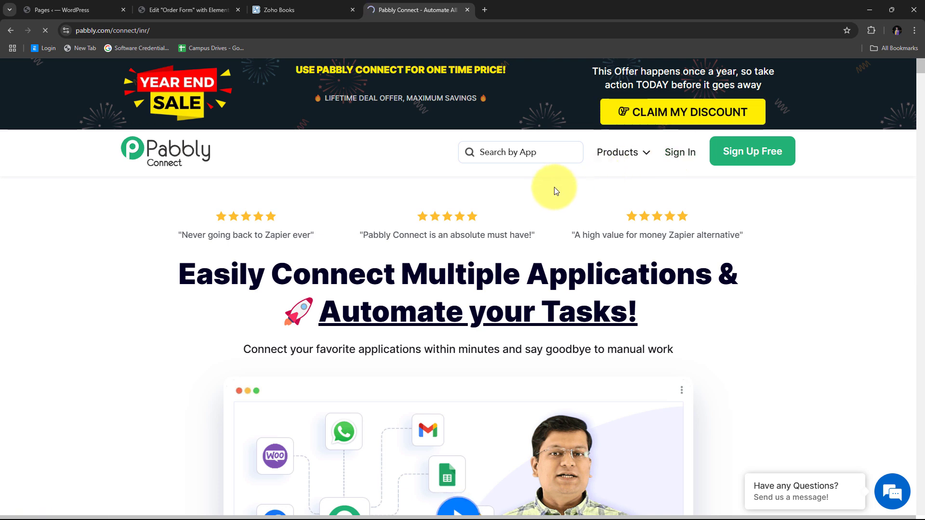
- Launch Pabbly Connect from the All Pabbly Apps page to reach its dashboard
scroll(376, 178, "down", 2)
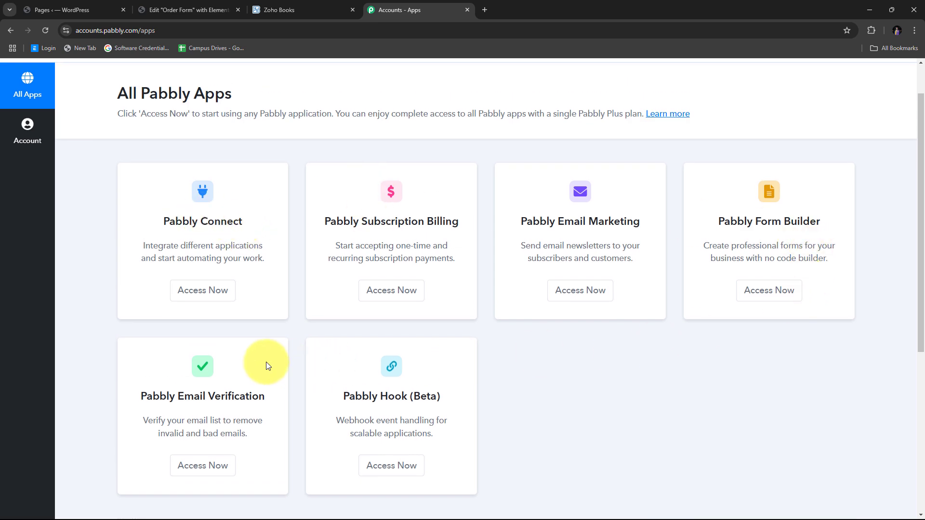
scroll(209, 229, "up", 2)
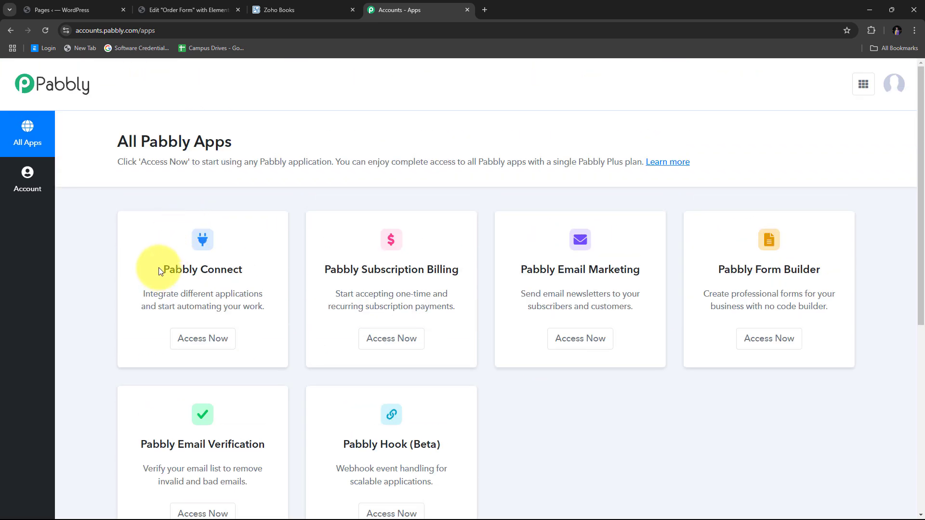
left_click_drag(158, 268, 264, 274)
scroll(262, 267, "down", 2)
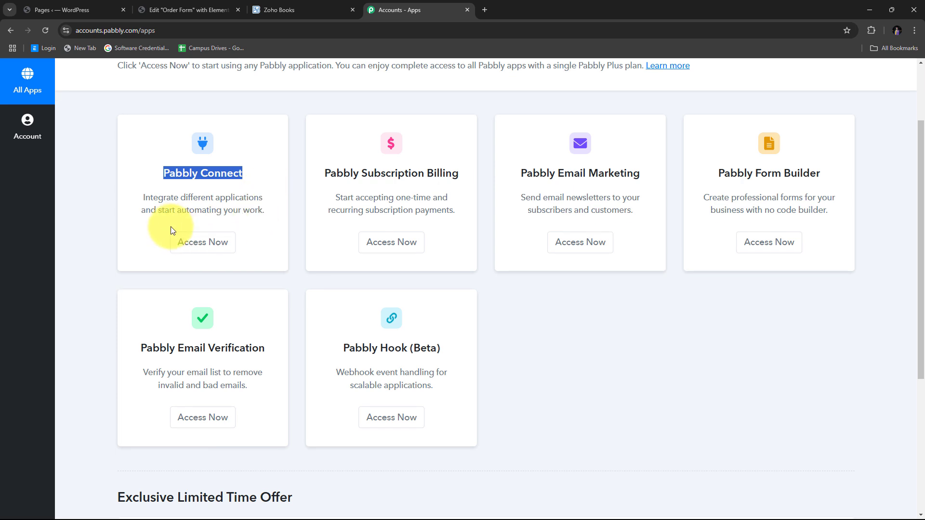
left_click(213, 247)
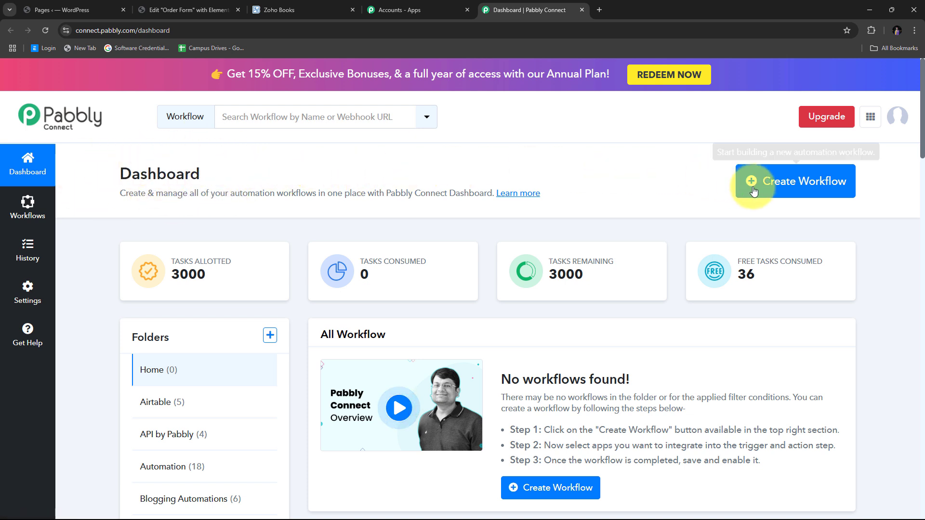
- Create the workflow 'Create Zoho Books Invoice on Elementor Form Submission' filed under the Automation folder
left_click(798, 188)
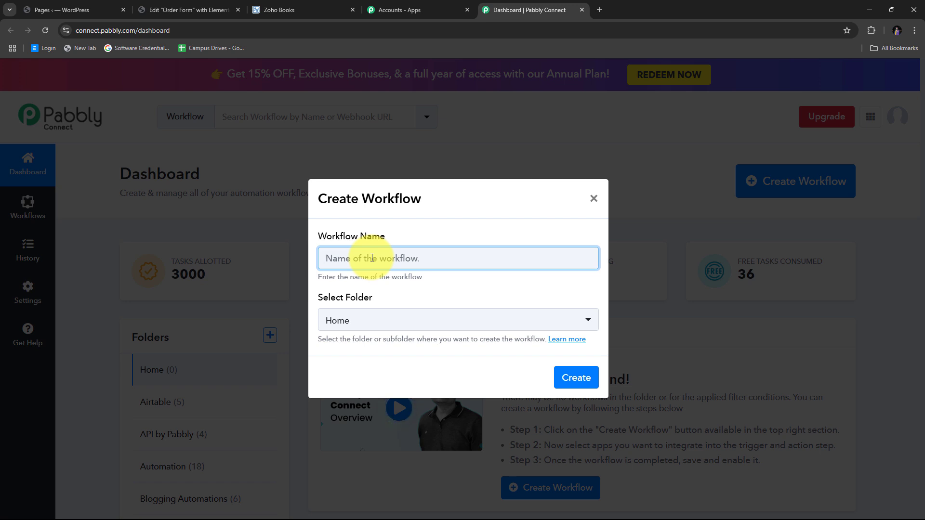
type("Create Zoho Books Invoice on Elementor Form Submission")
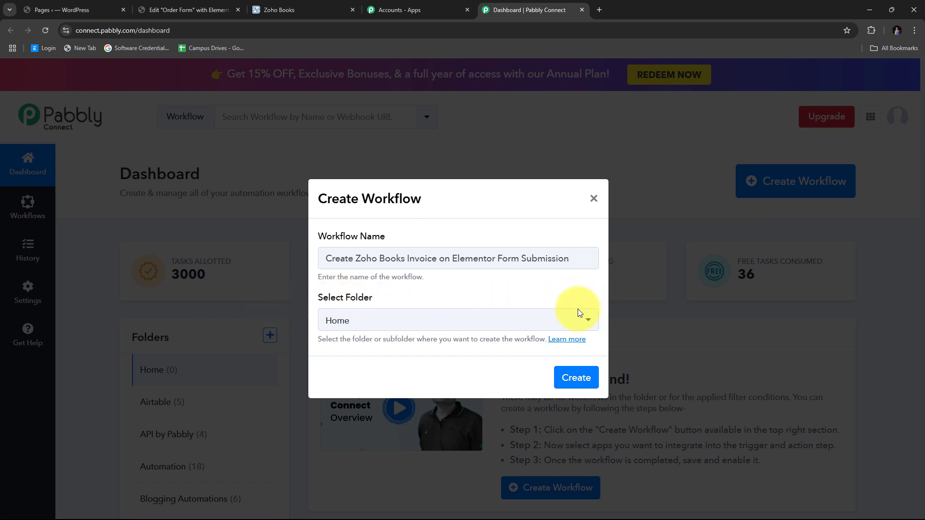
left_click(464, 326)
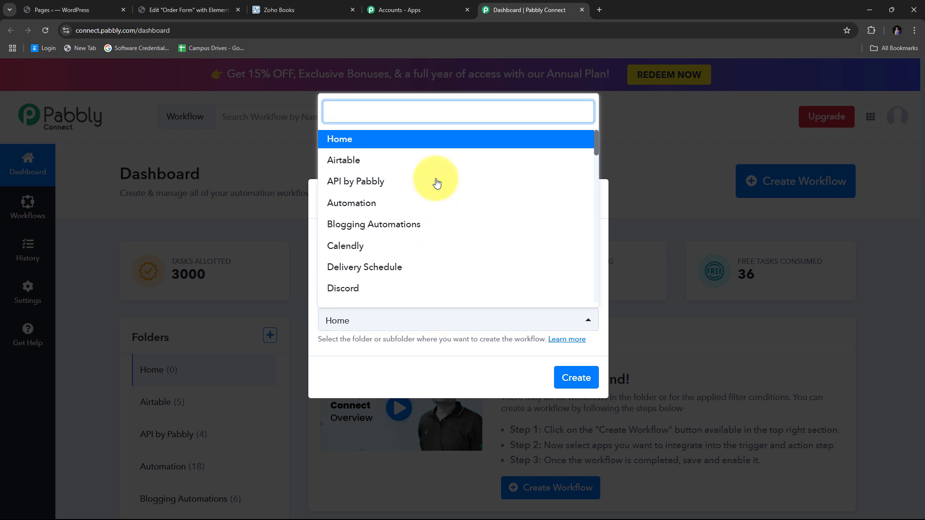
scroll(435, 181, "down", 3)
scroll(437, 183, "up", 1)
scroll(436, 182, "up", 3)
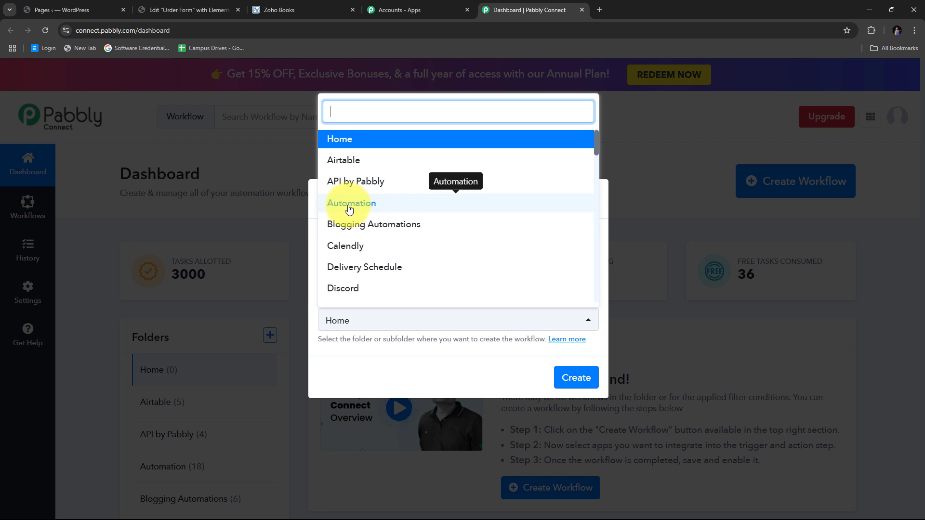
left_click(383, 209)
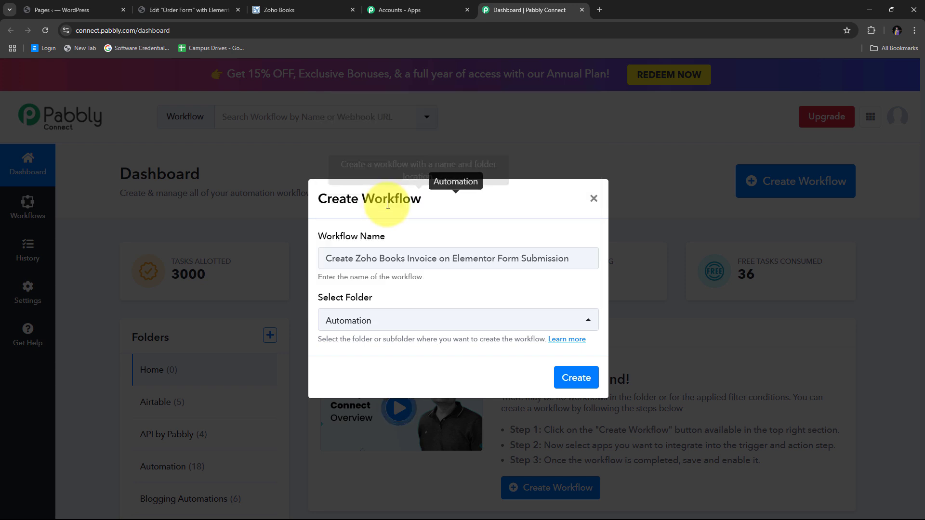
left_click(576, 378)
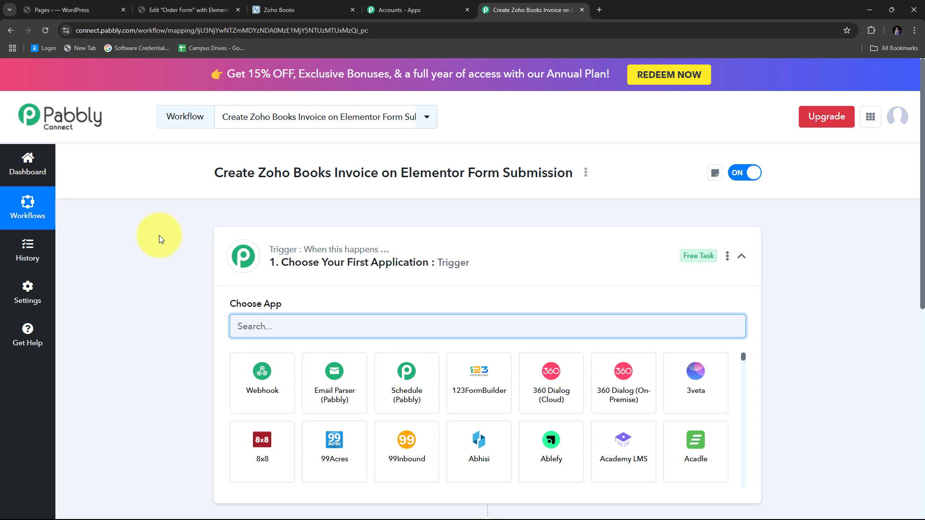
scroll(161, 236, "down", 3)
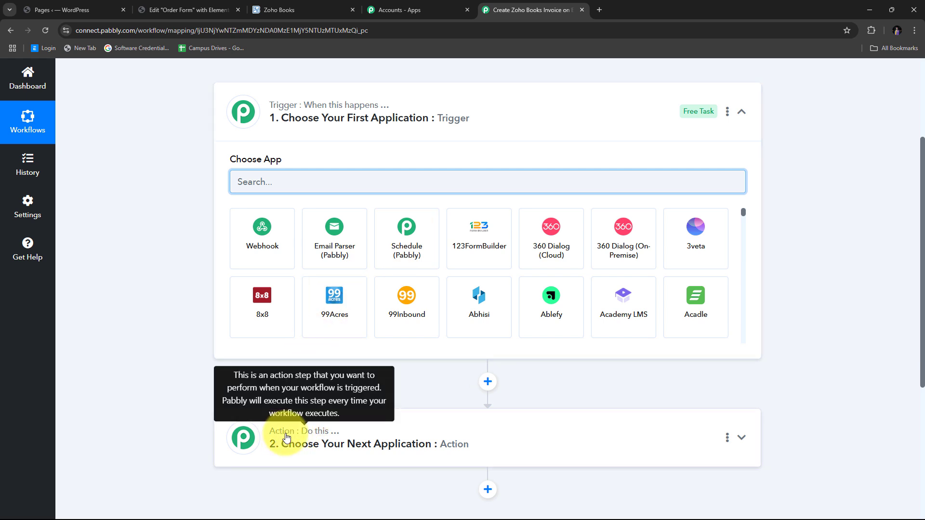
scroll(284, 154, "up", 2)
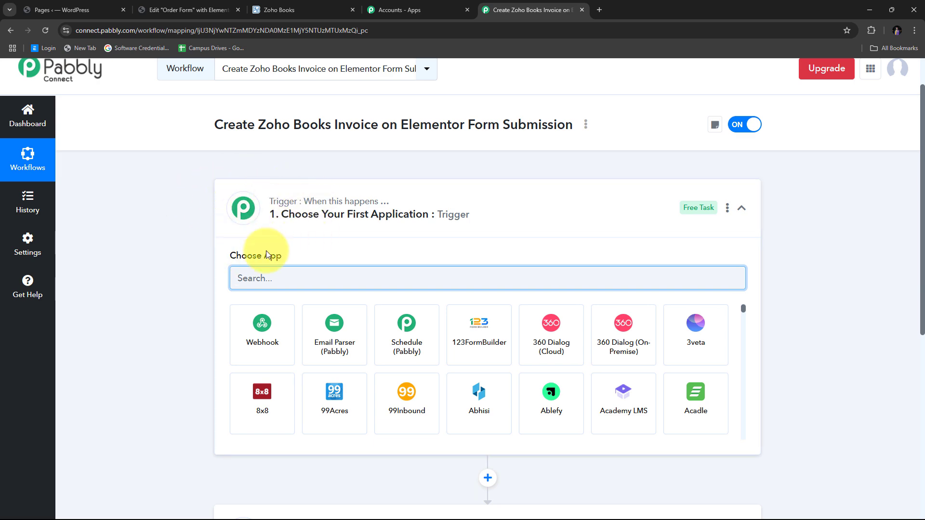
scroll(395, 268, "down", 3)
scroll(268, 362, "up", 3)
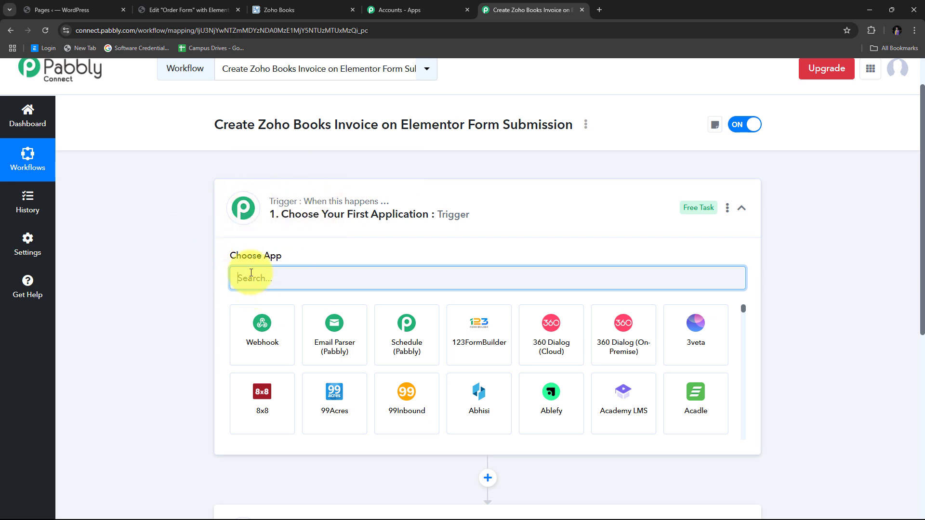
scroll(251, 273, "down", 1)
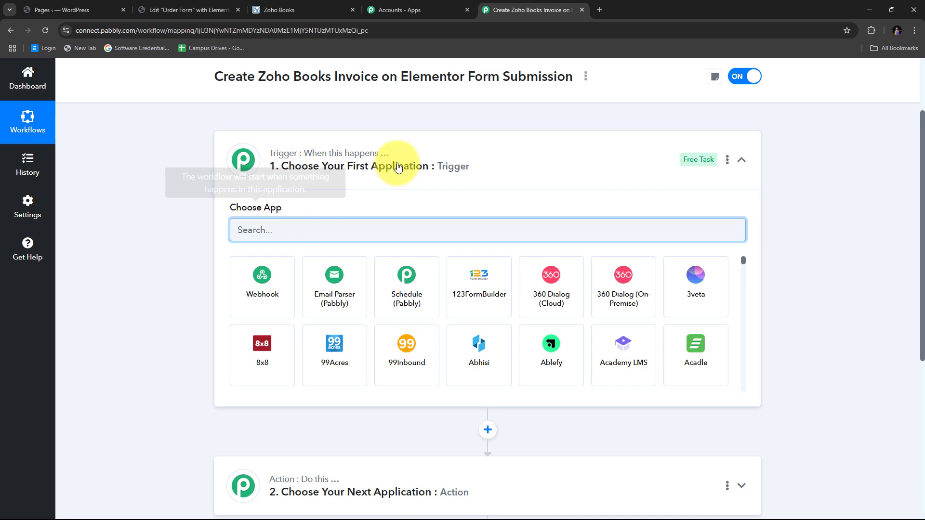
scroll(269, 388, "down", 2)
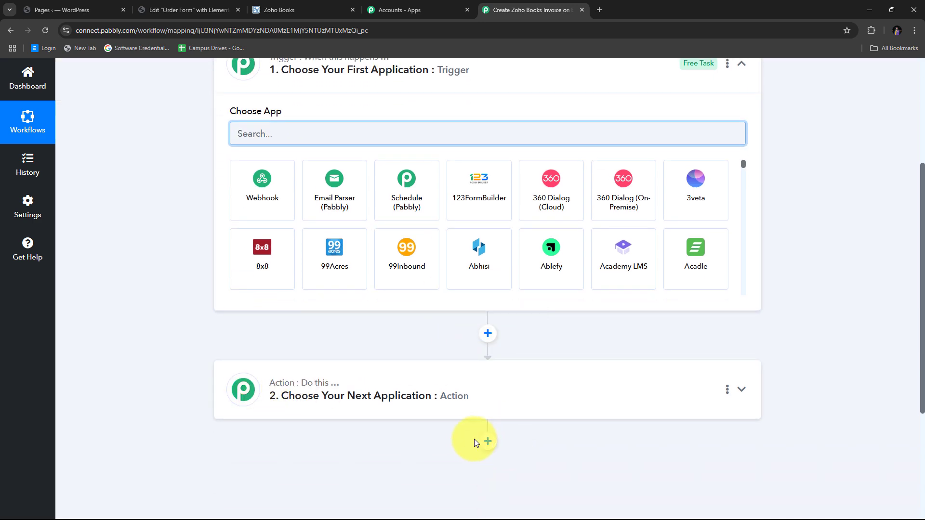
scroll(440, 406, "up", 3)
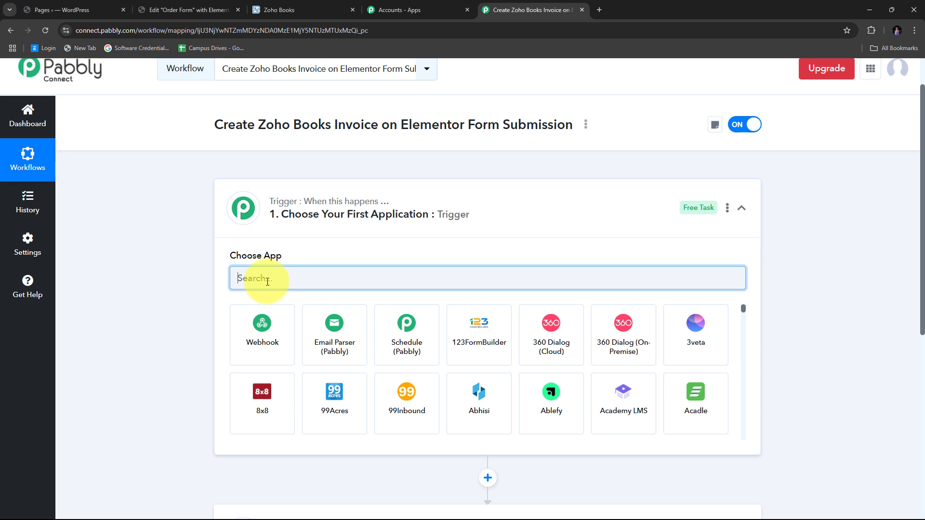
- Set the trigger to Elementor with the New Form Submission event
type("Elementor")
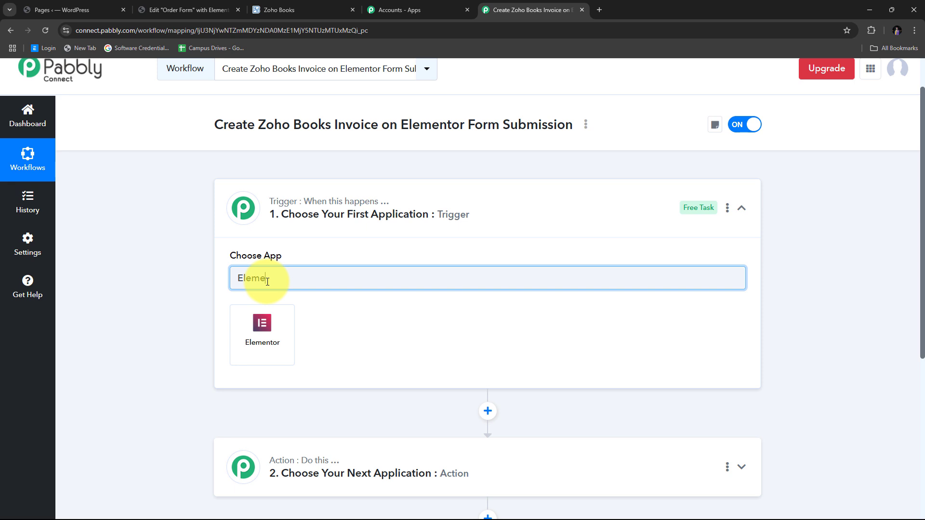
left_click(262, 336)
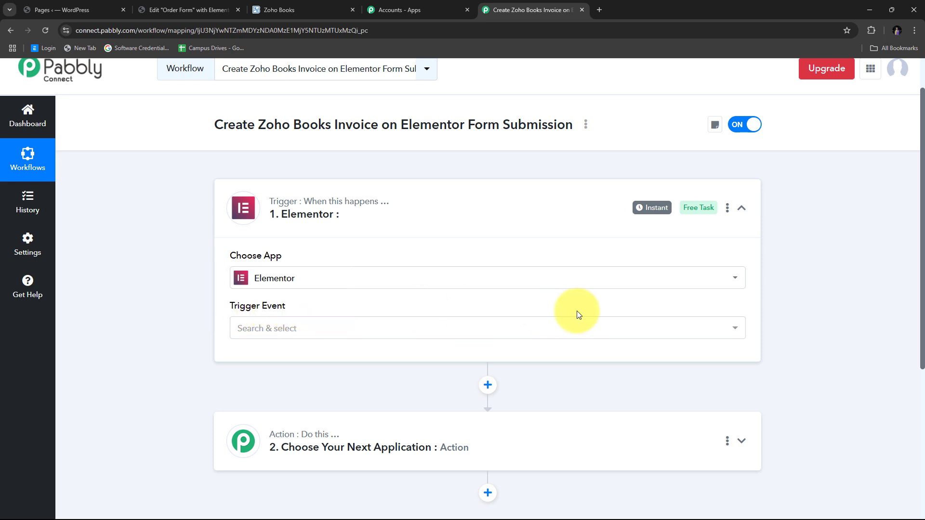
left_click(369, 334)
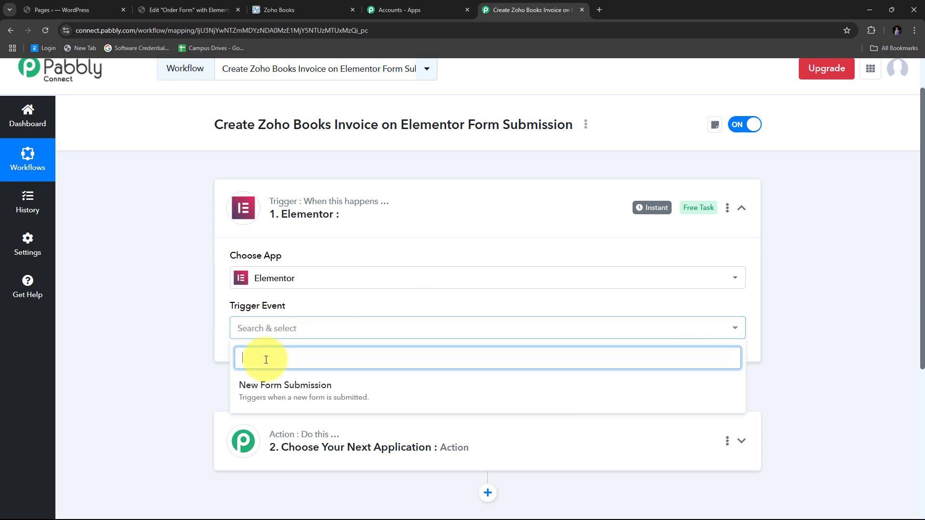
left_click(302, 396)
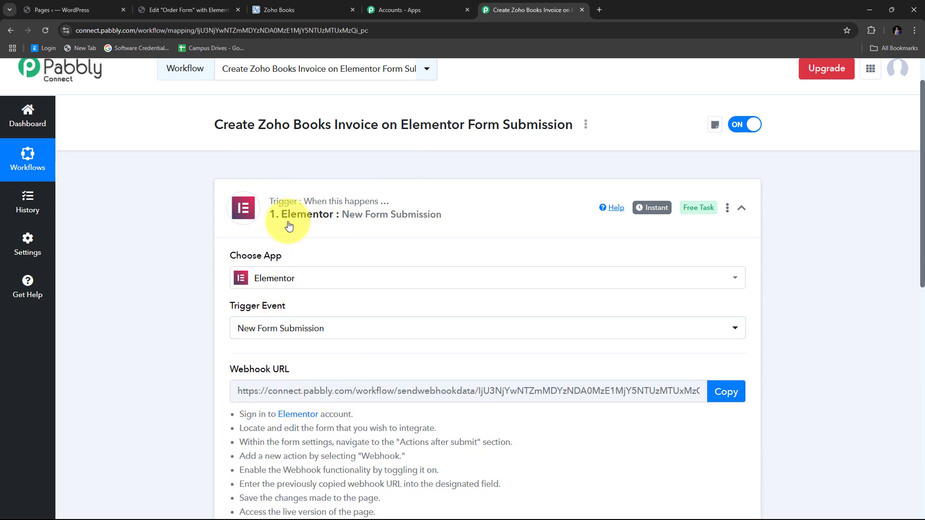
- Copy the trigger's webhook URL and switch to the WordPress admin
scroll(146, 301, "down", 3)
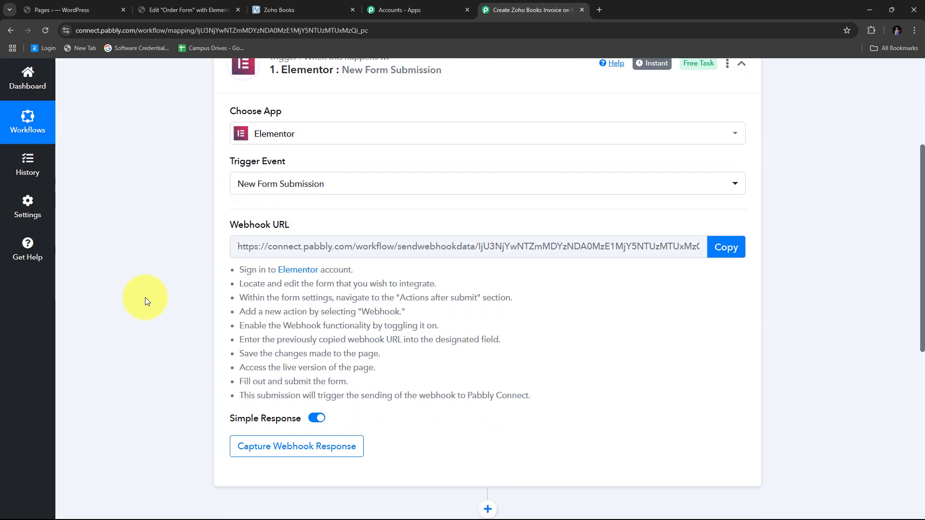
left_click_drag(216, 221, 342, 226)
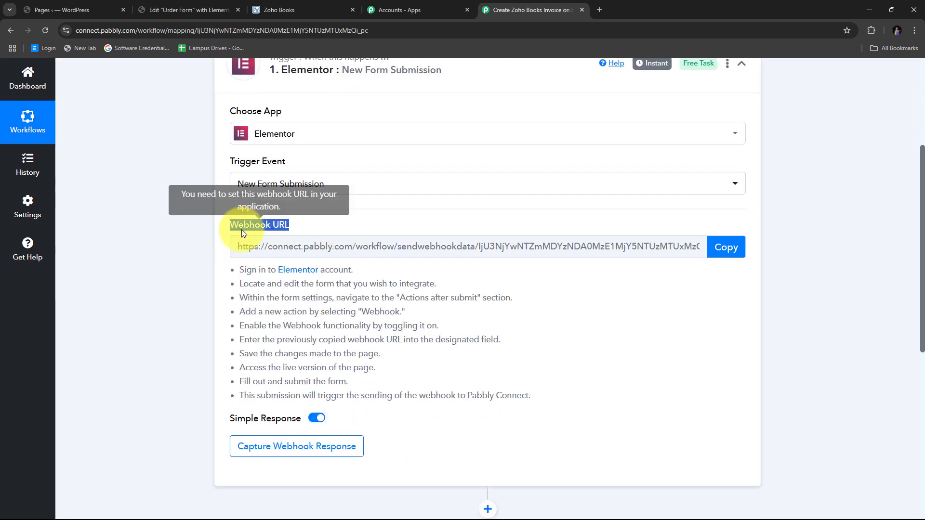
scroll(259, 234, "up", 2)
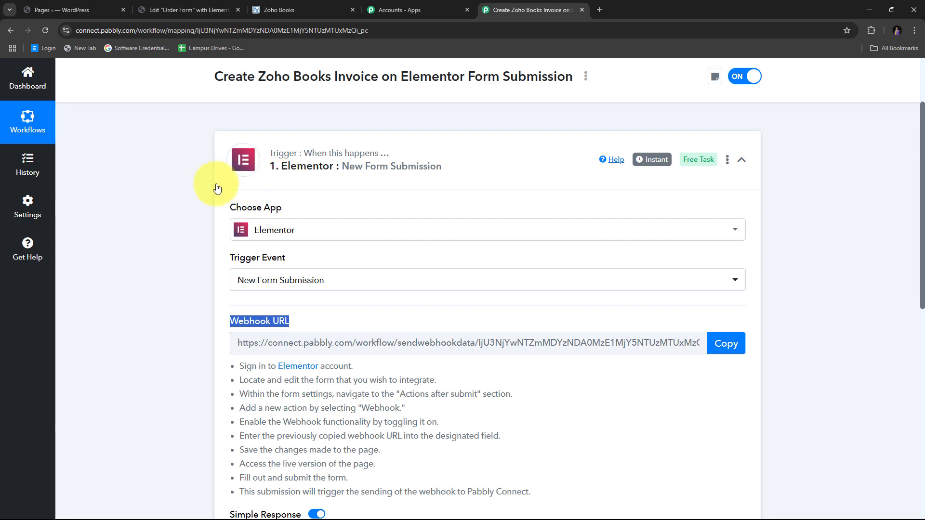
scroll(148, 273, "down", 4)
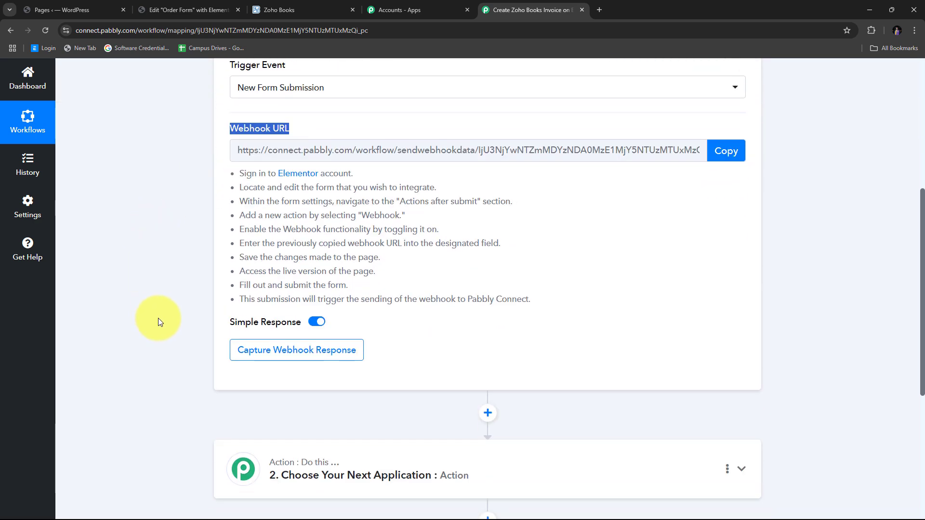
scroll(158, 315, "up", 4)
scroll(149, 320, "down", 2)
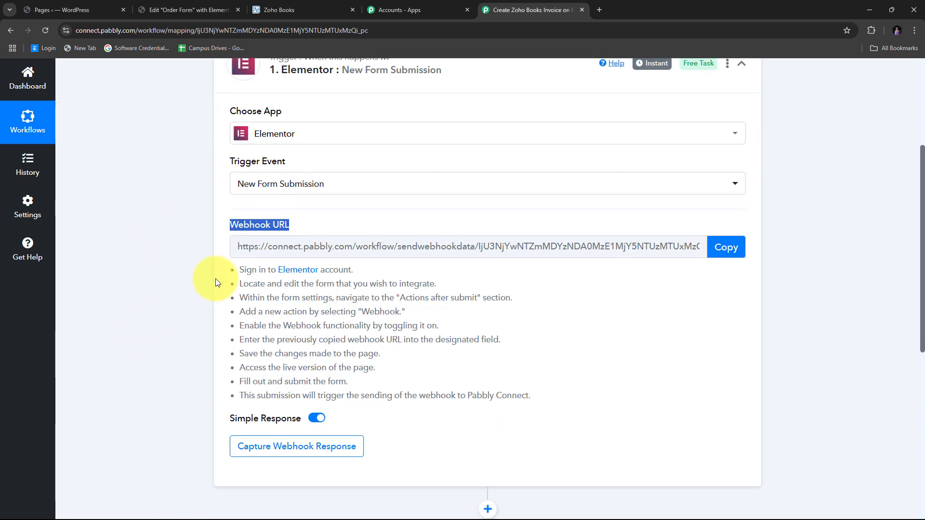
left_click_drag(227, 270, 548, 390)
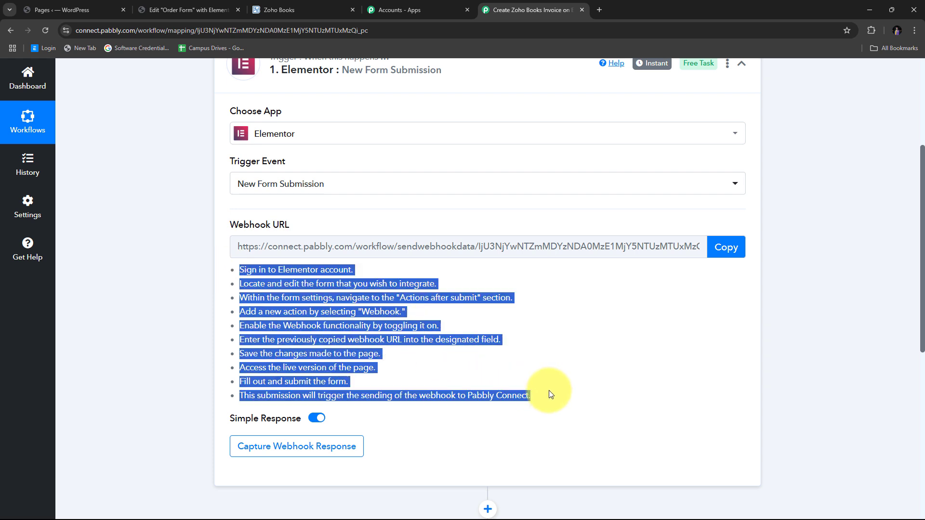
left_click(725, 248)
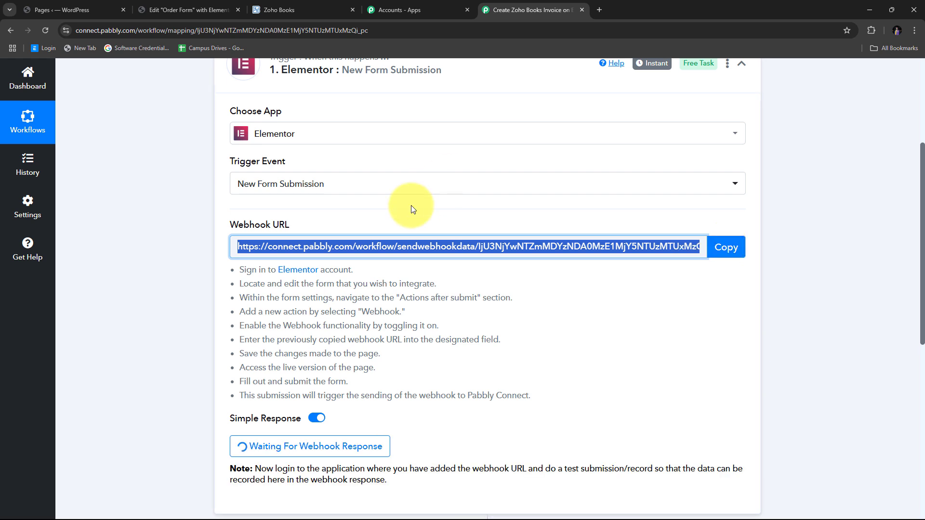
left_click(53, 13)
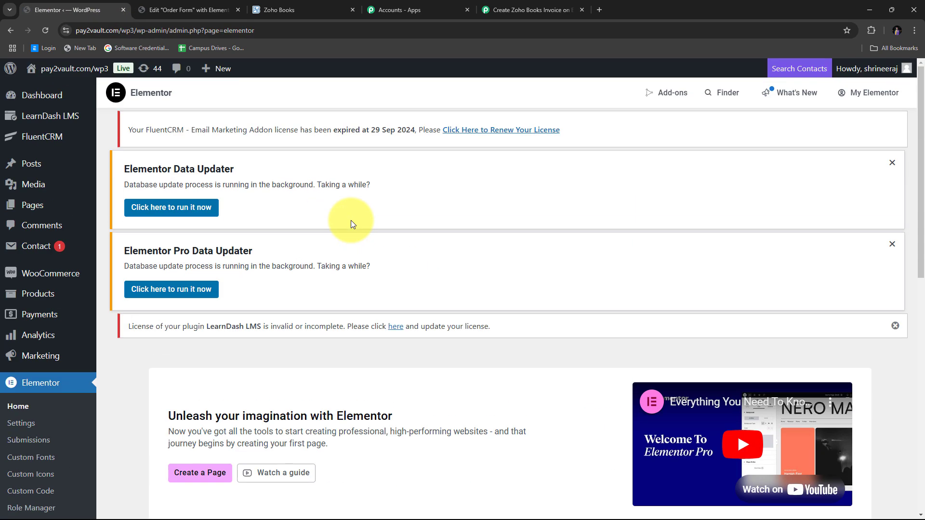
- Switch to the Edit 'Order Form' with Elementor tab
left_click(184, 8)
scroll(281, 223, "down", 3)
scroll(281, 222, "up", 3)
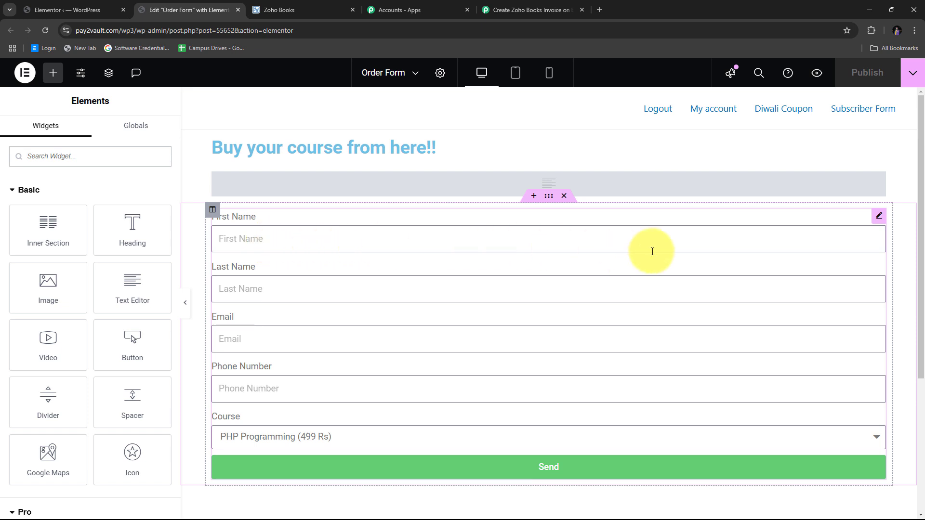
- Add Webhook as an Actions After Submit action on the order form
left_click(877, 219)
scroll(92, 251, "down", 4)
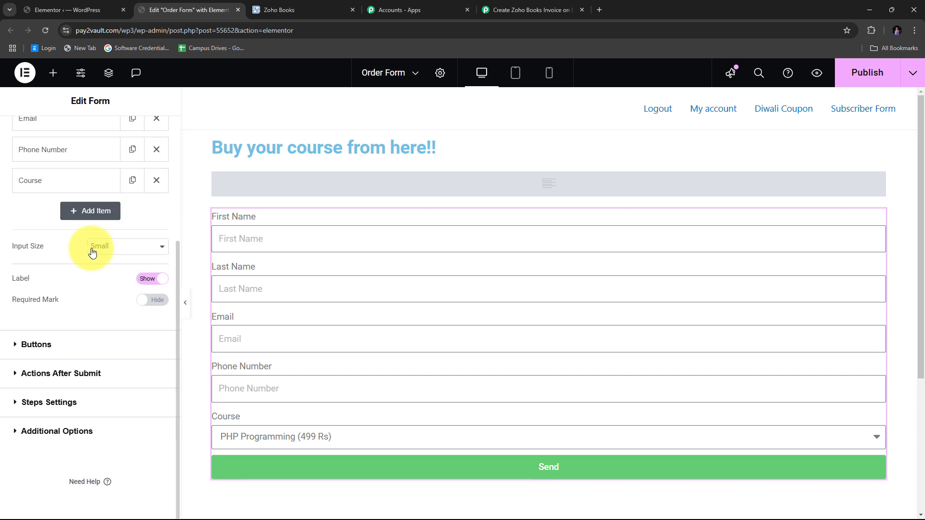
left_click(16, 378)
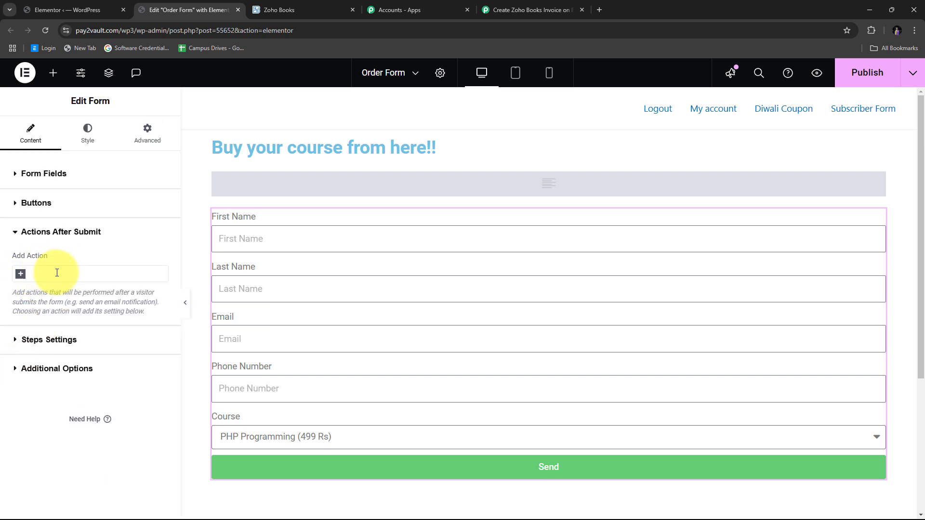
left_click(57, 272)
type("webhook")
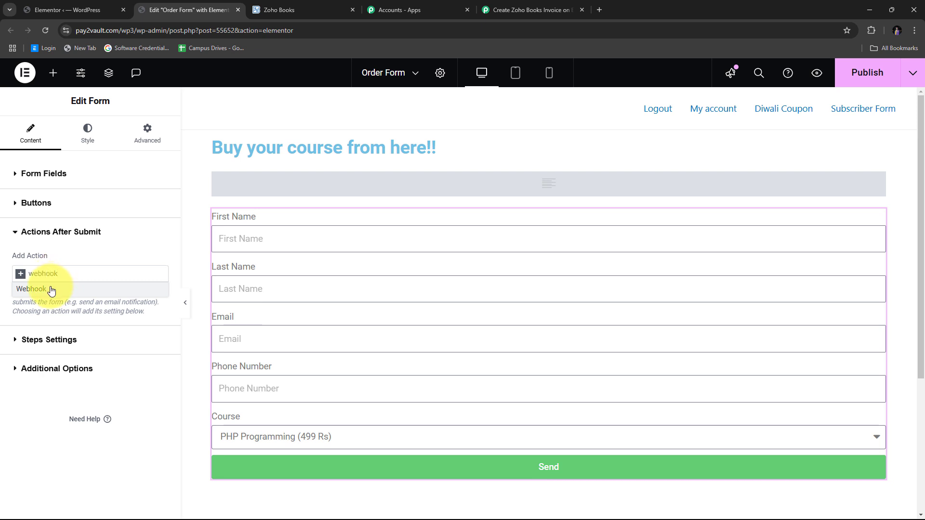
left_click(51, 288)
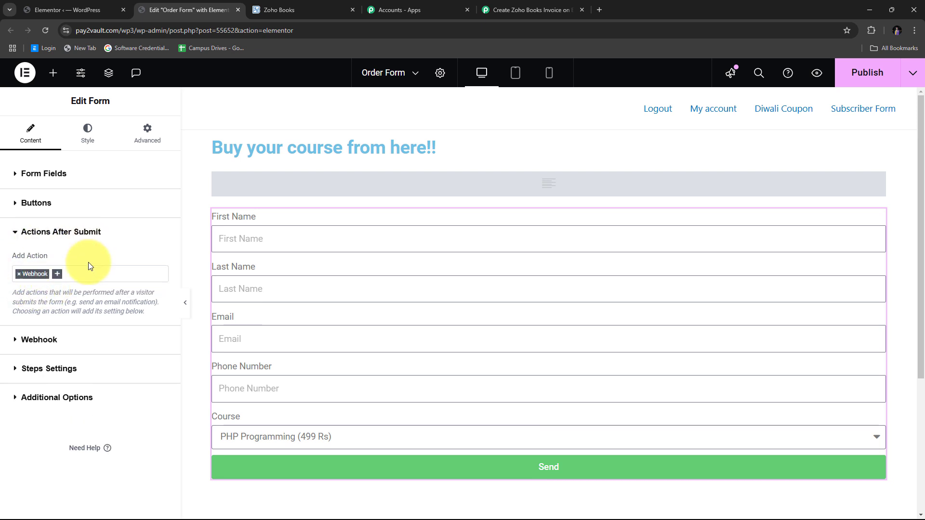
- Paste the Pabbly webhook URL into the Webhook URL field and publish the page
left_click(17, 341)
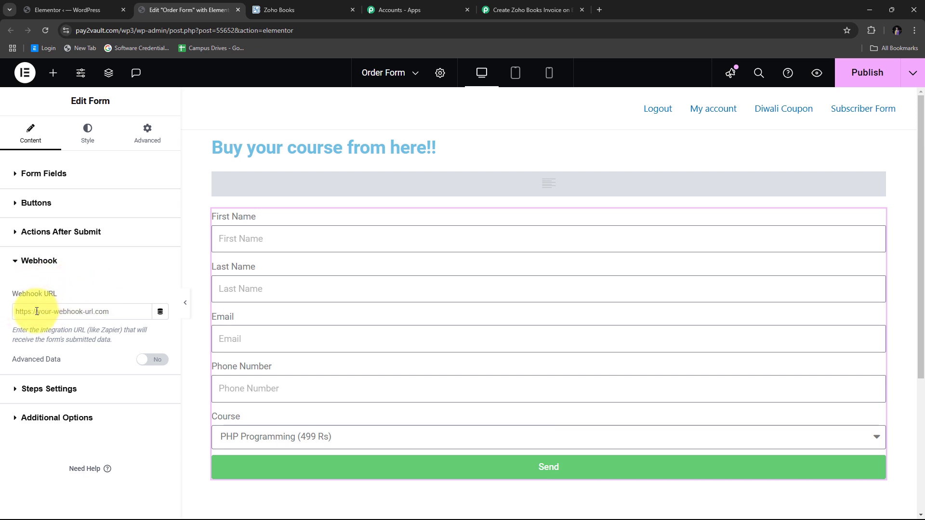
right_click(53, 311)
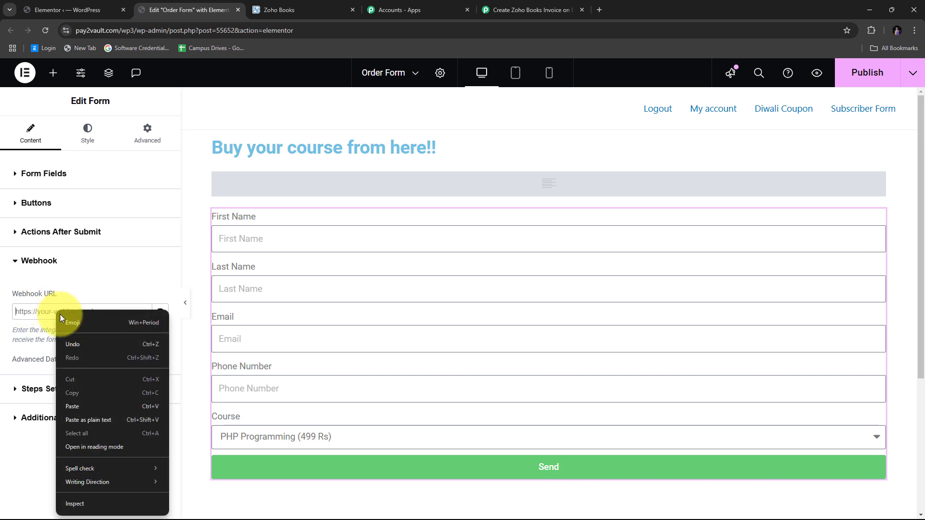
left_click(76, 409)
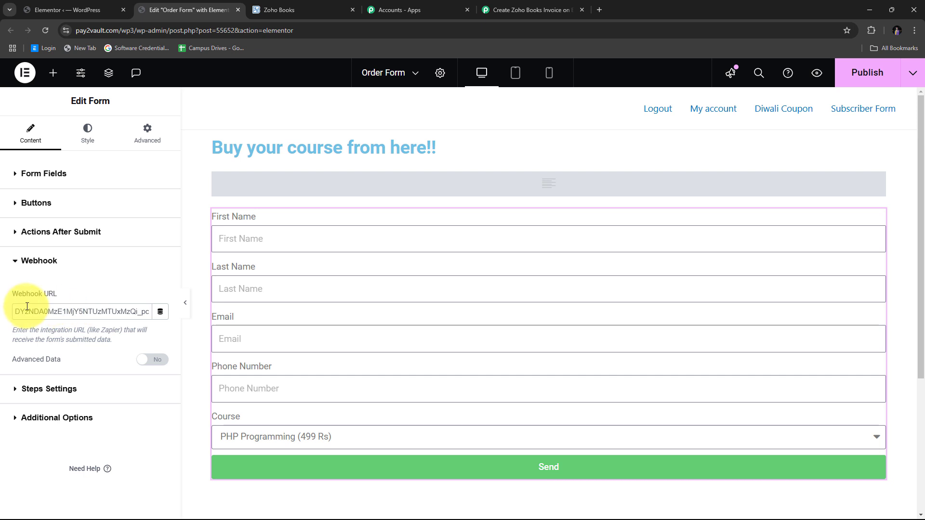
left_click(845, 88)
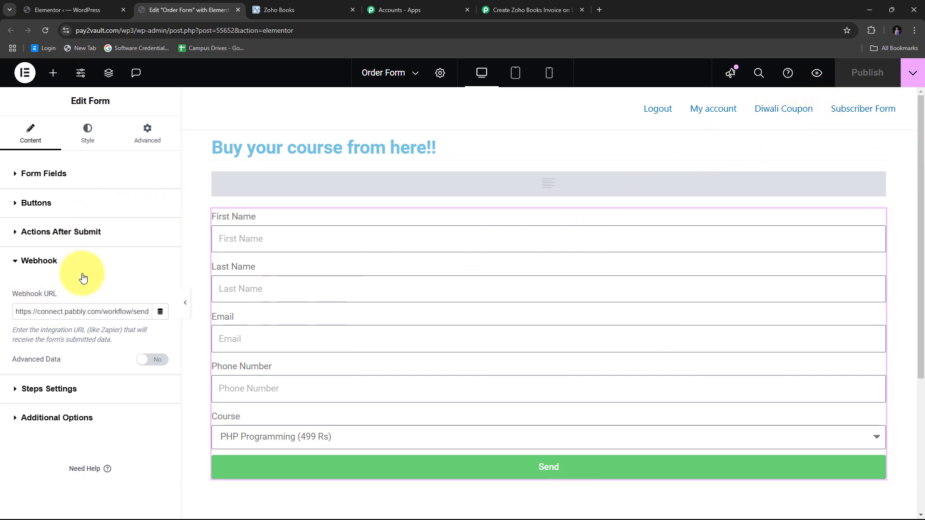
left_click(22, 264)
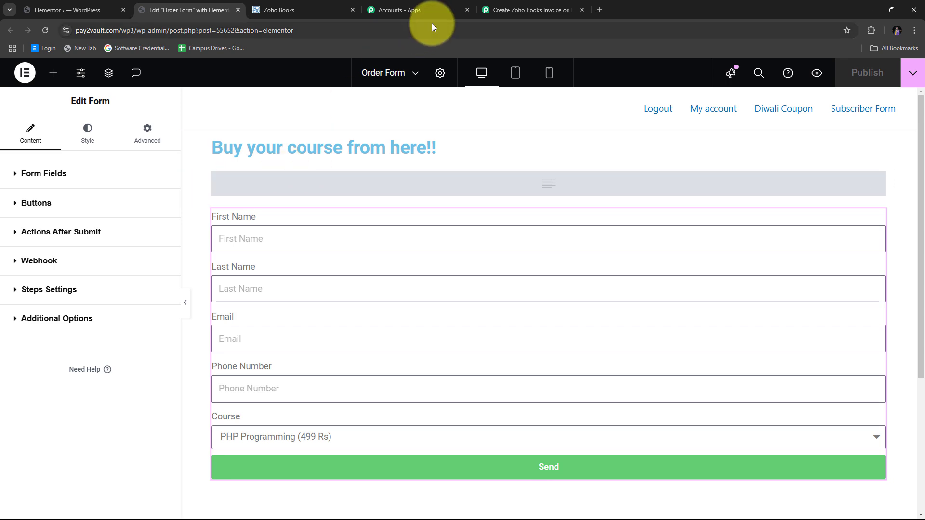
left_click(521, 10)
scroll(447, 199, "down", 2)
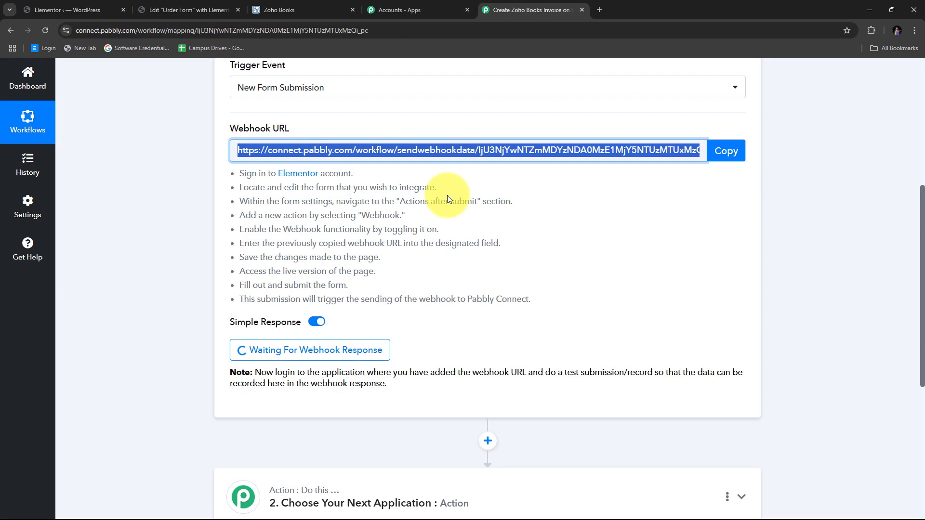
mouse_move(284, 328)
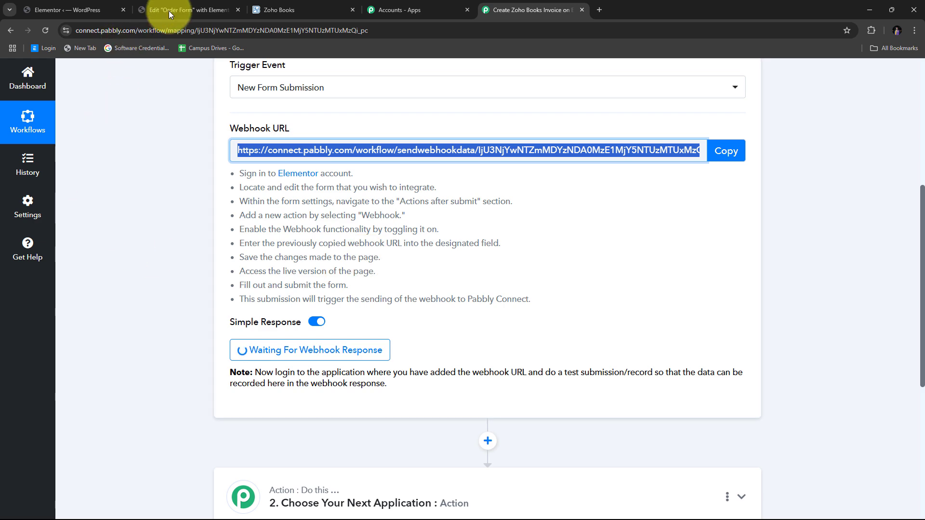
left_click(189, 5)
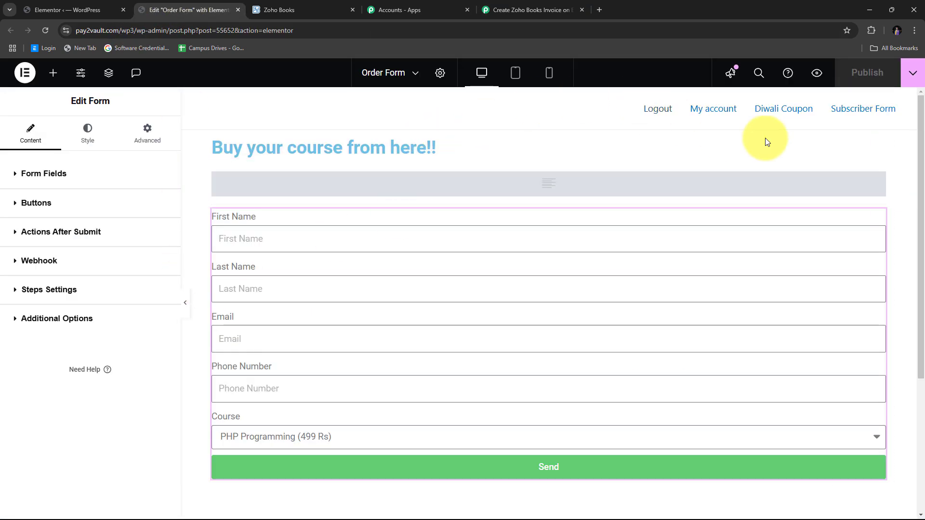
- Preview the order form and fill in the test customer's name, email and phone number
left_click(817, 73)
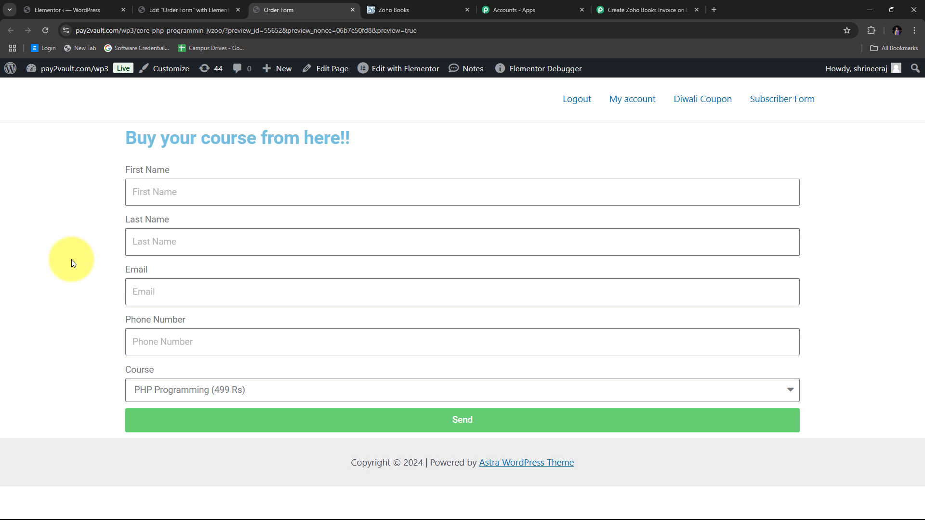
left_click(163, 195)
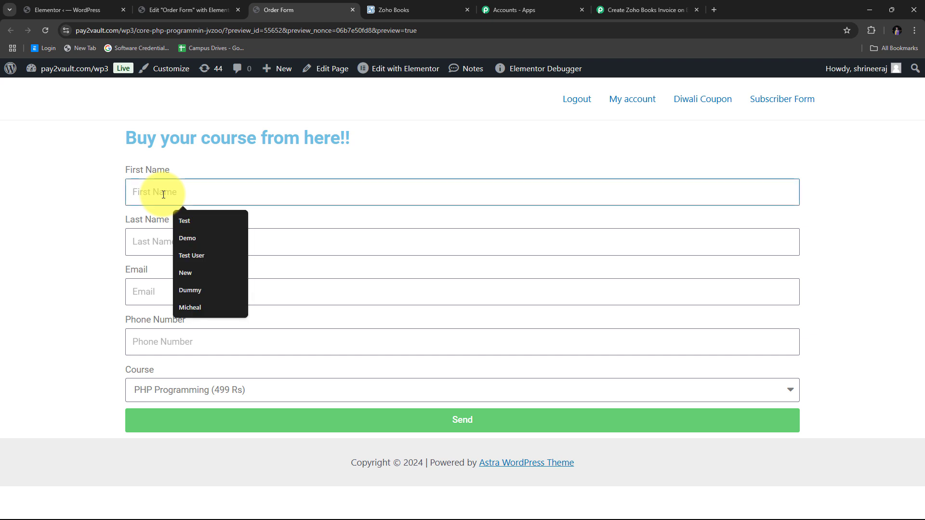
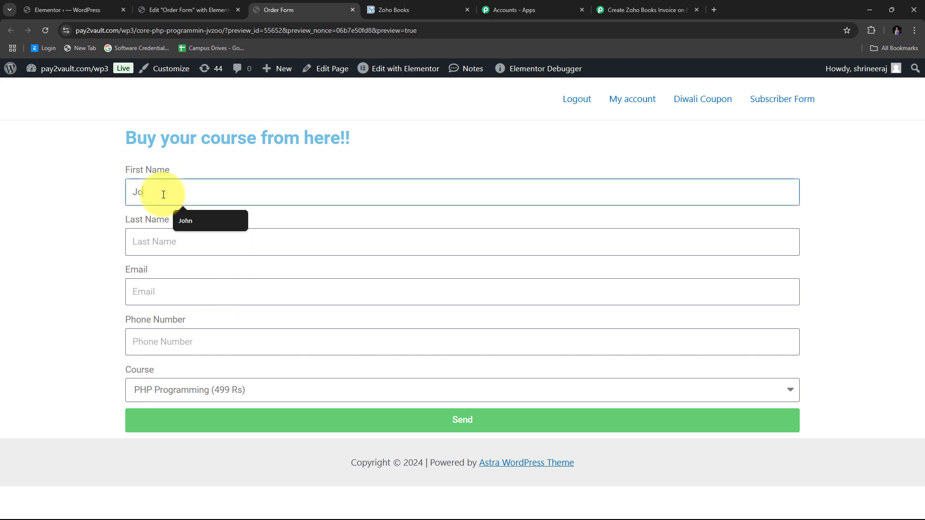
key("Tab")
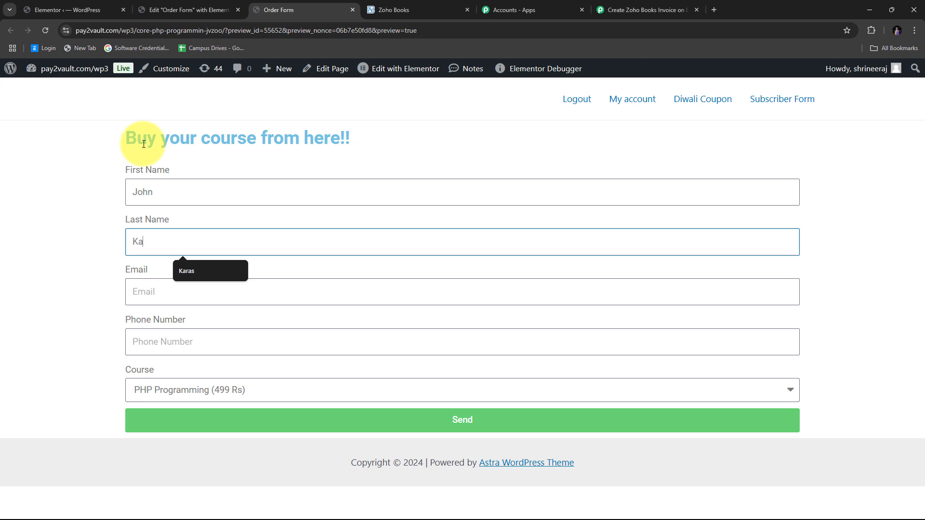
key("Tab")
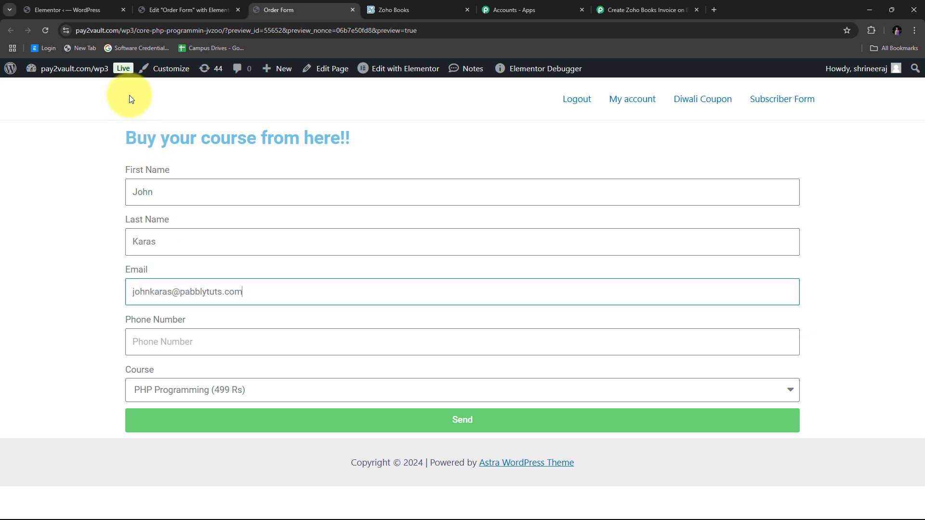
left_click(158, 337)
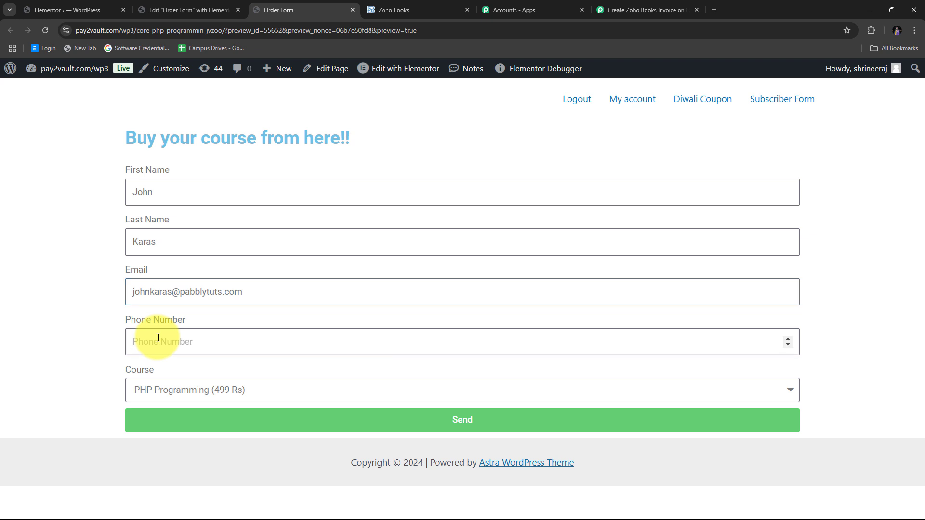
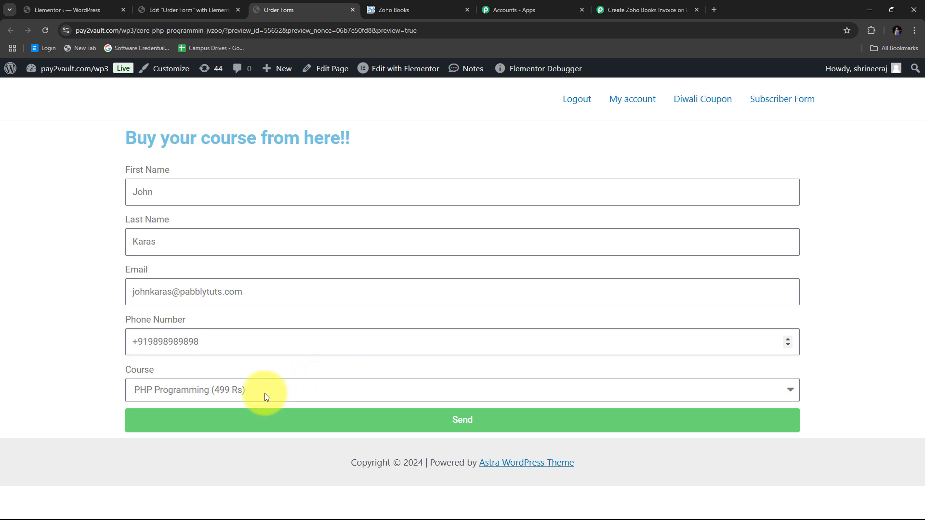
- Choose PHP Programming (499 Rs) as the course, submit the form, and return to Pabbly
left_click(252, 393)
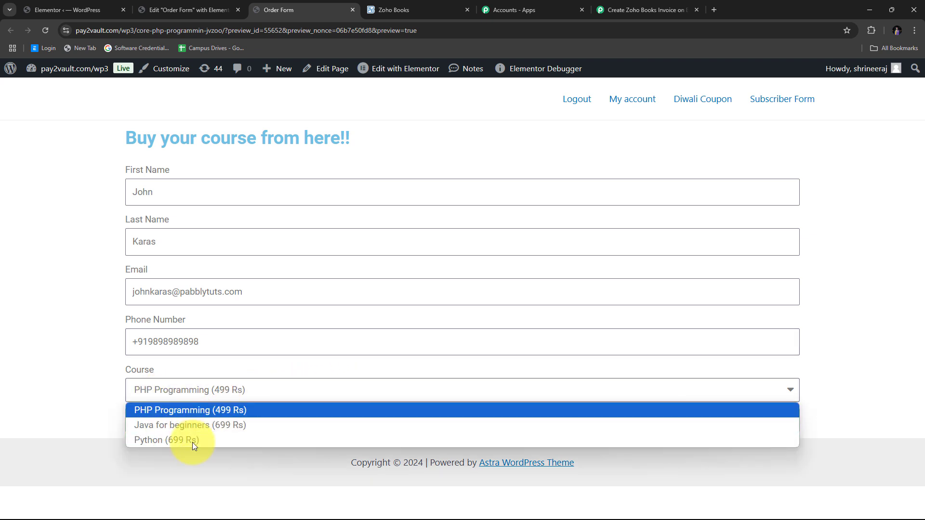
left_click(181, 410)
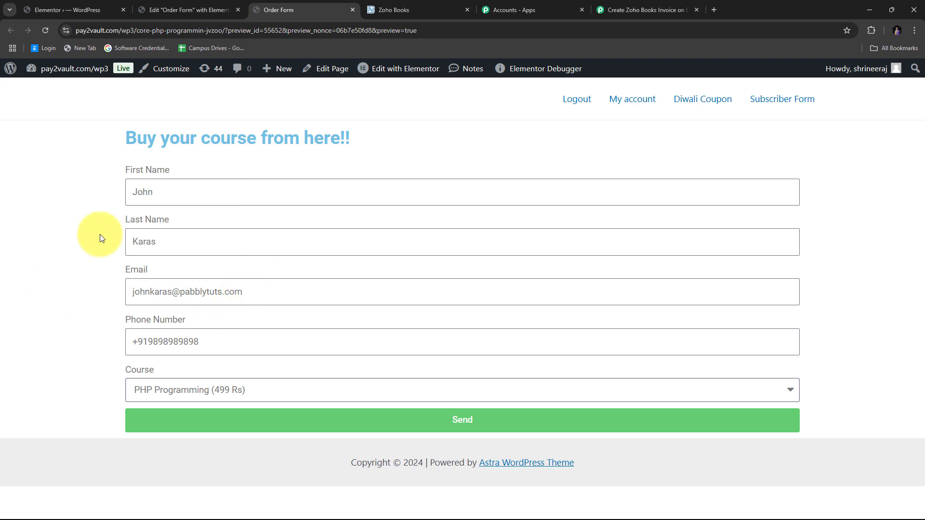
left_click(467, 422)
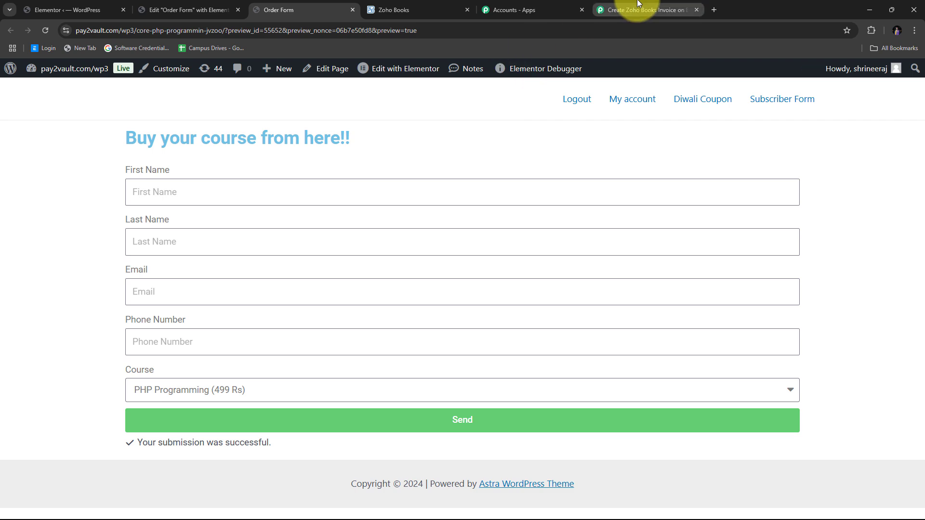
left_click(622, 10)
scroll(551, 239, "down", 5)
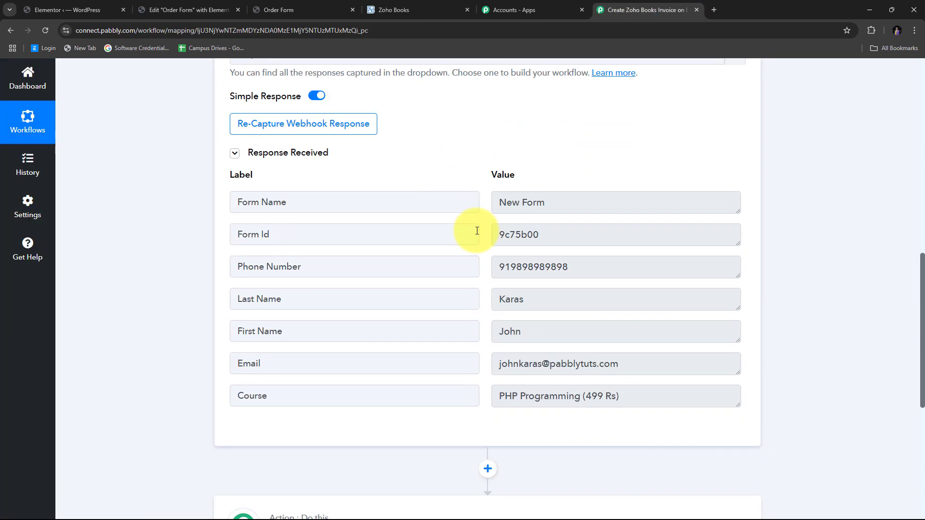
scroll(619, 171, "down", 2)
scroll(403, 267, "up", 2)
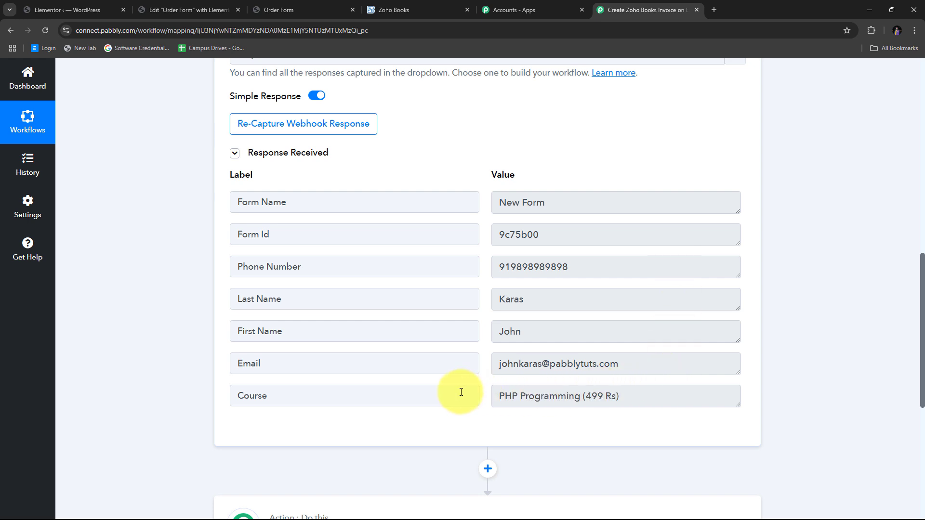
double_click(562, 330)
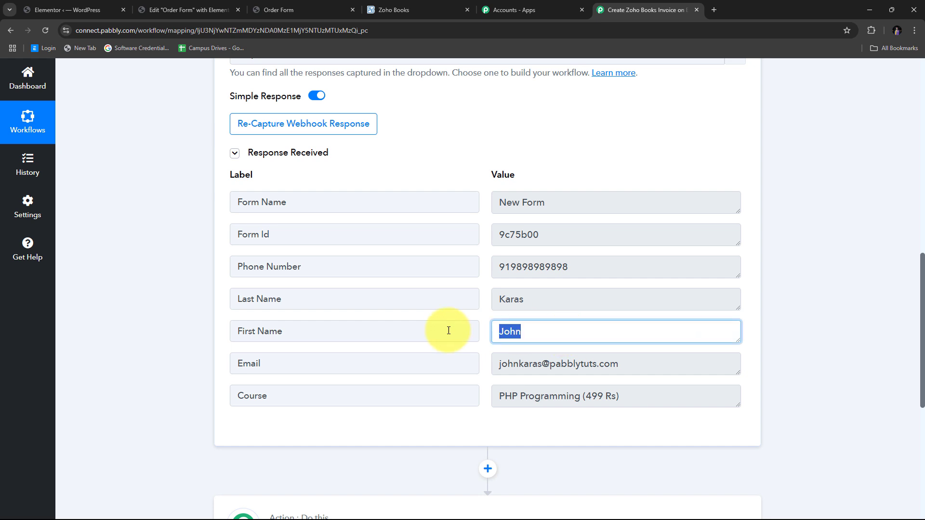
double_click(570, 300)
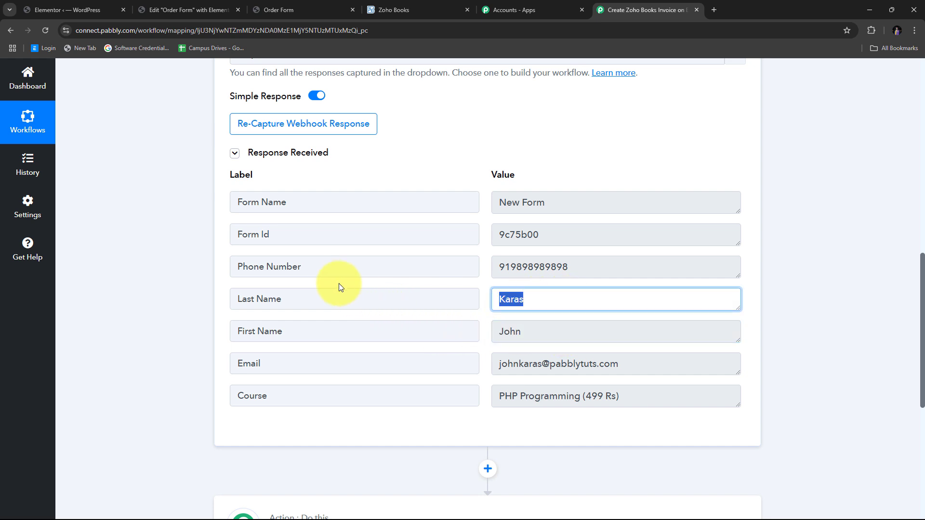
double_click(613, 268)
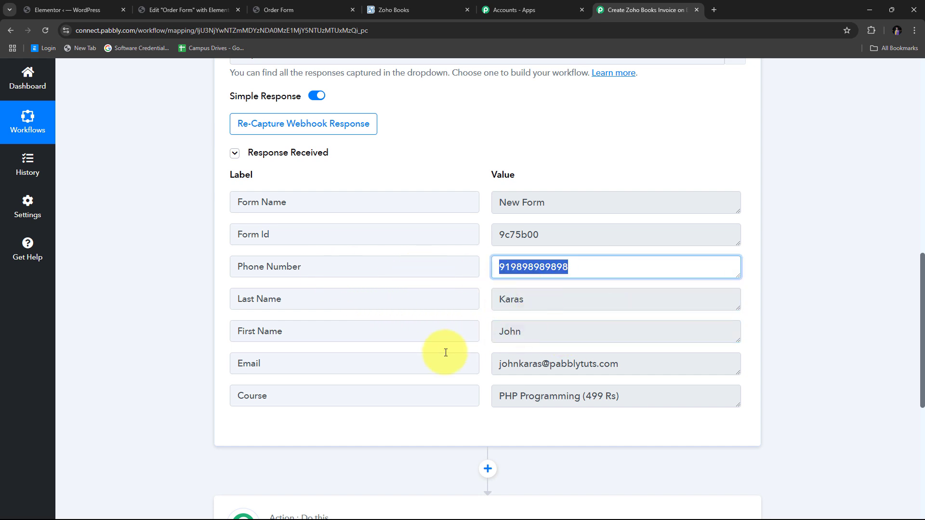
double_click(659, 378)
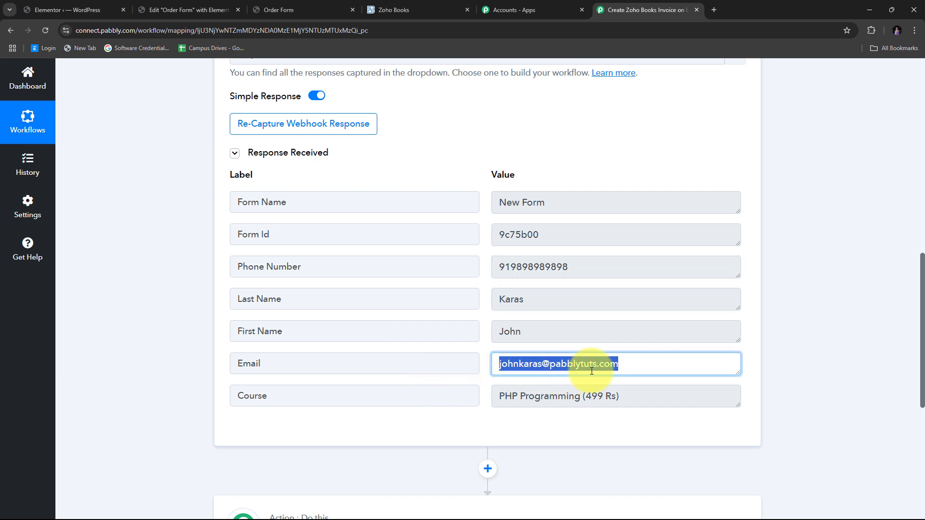
scroll(530, 359, "down", 2)
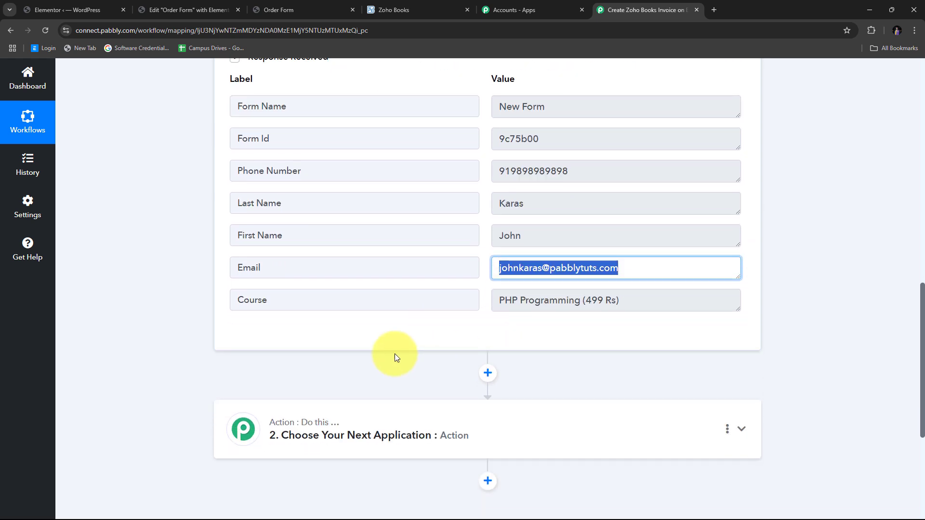
double_click(706, 299)
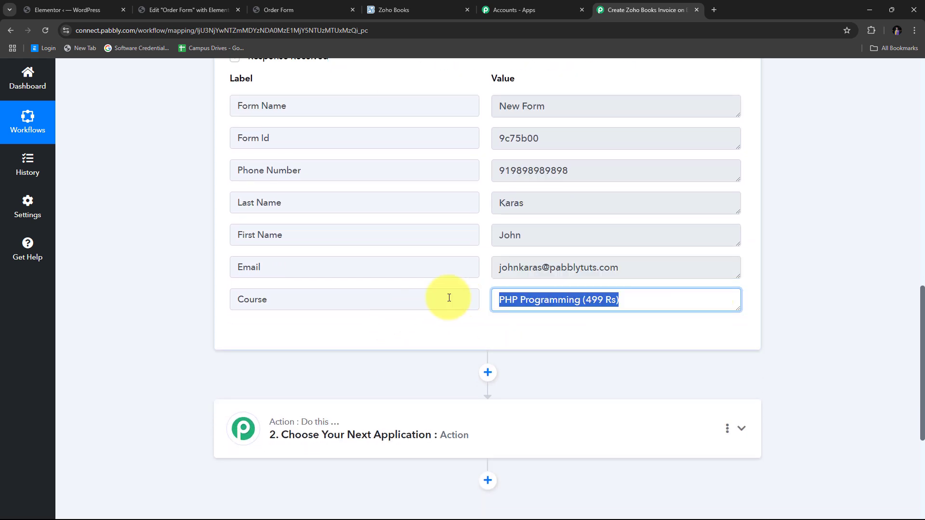
left_click(572, 305)
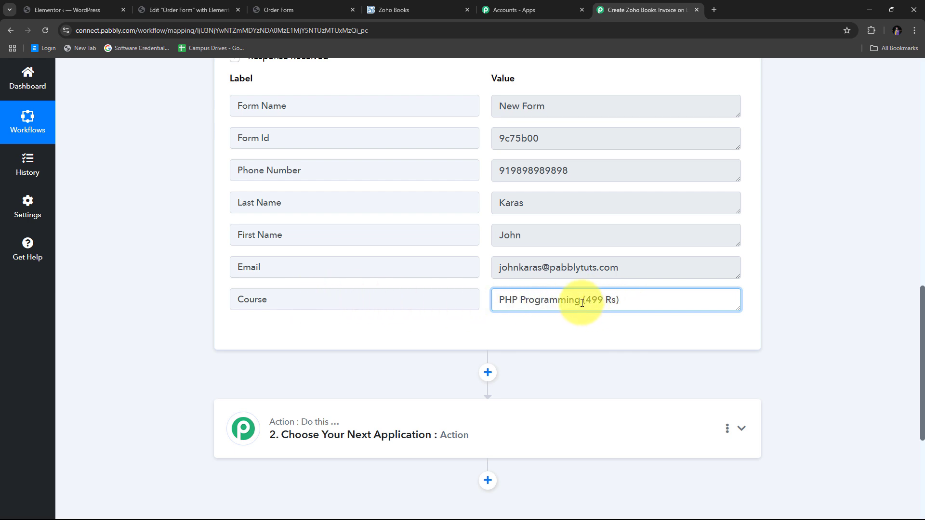
left_click_drag(583, 300, 626, 302)
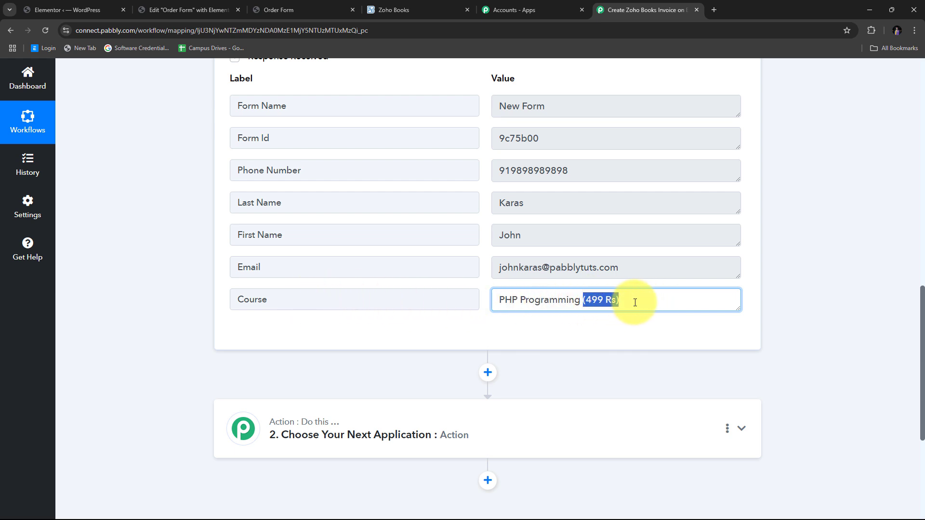
scroll(438, 271, "up", 1)
left_click(488, 263)
scroll(484, 273, "up", 3)
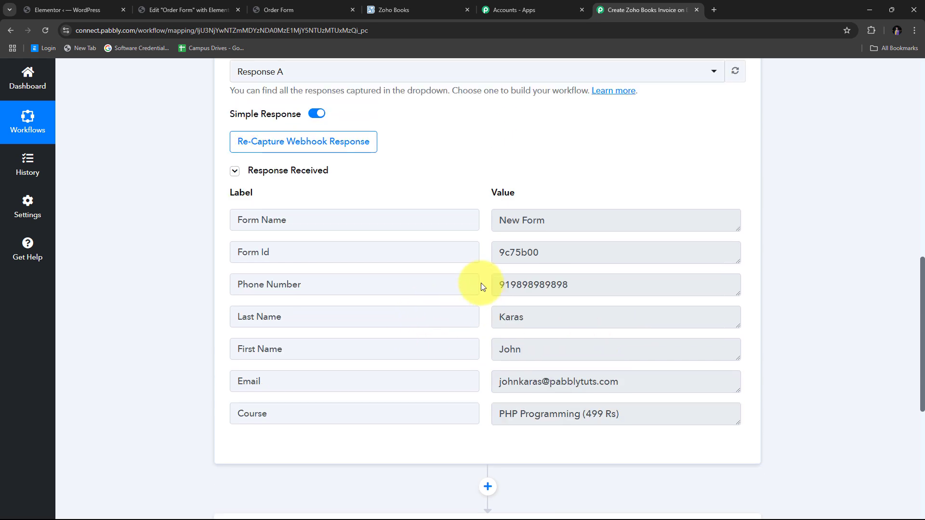
scroll(620, 253, "down", 2)
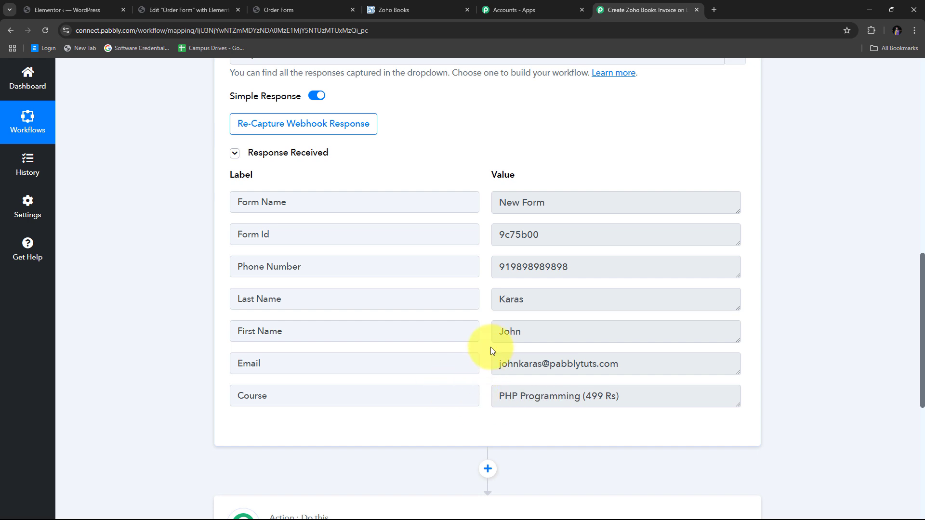
scroll(836, 297, "down", 3)
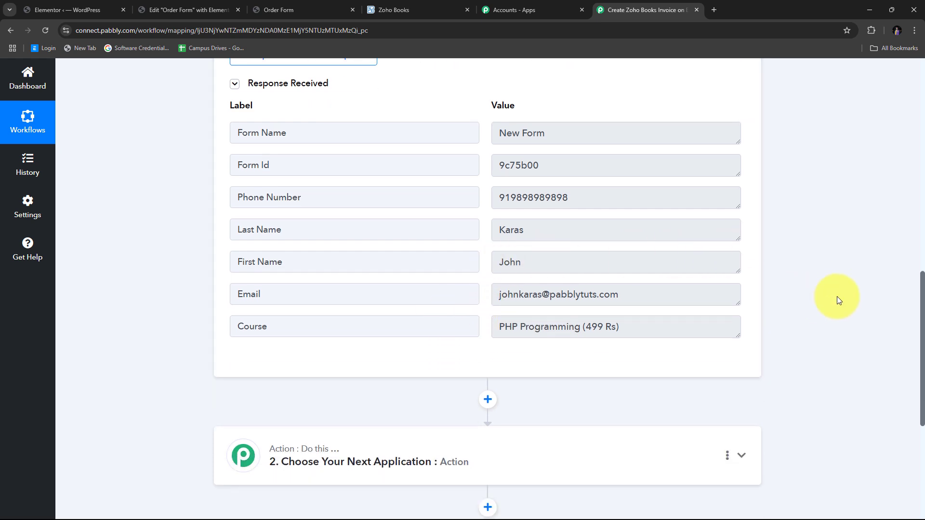
scroll(344, 336, "down", 1)
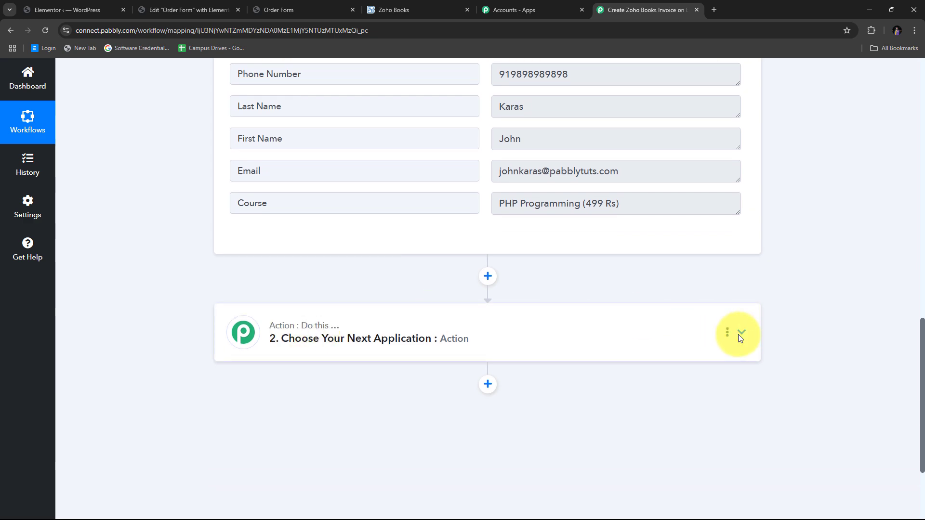
- Set the action step's app to Zoho Books with Create Contact as the action event
left_click(738, 332)
scroll(283, 296, "up", 5)
left_click(262, 268)
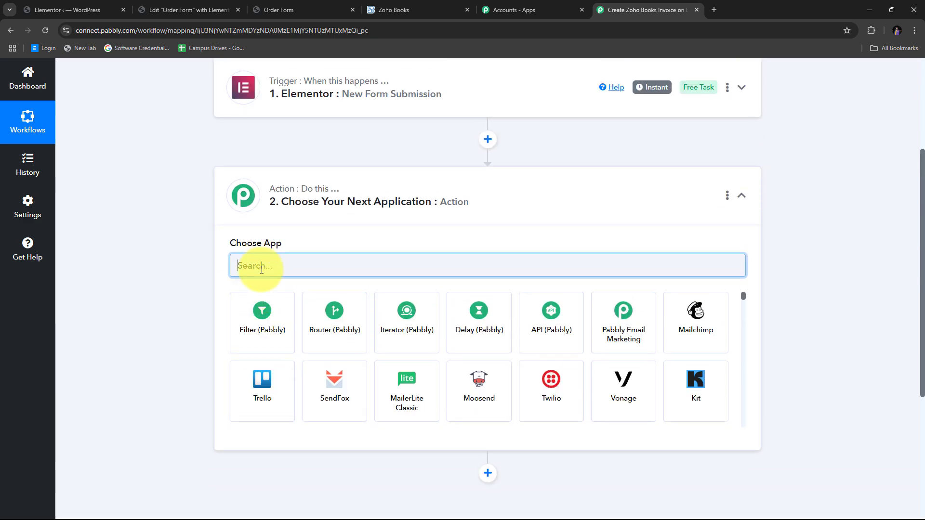
type("Z")
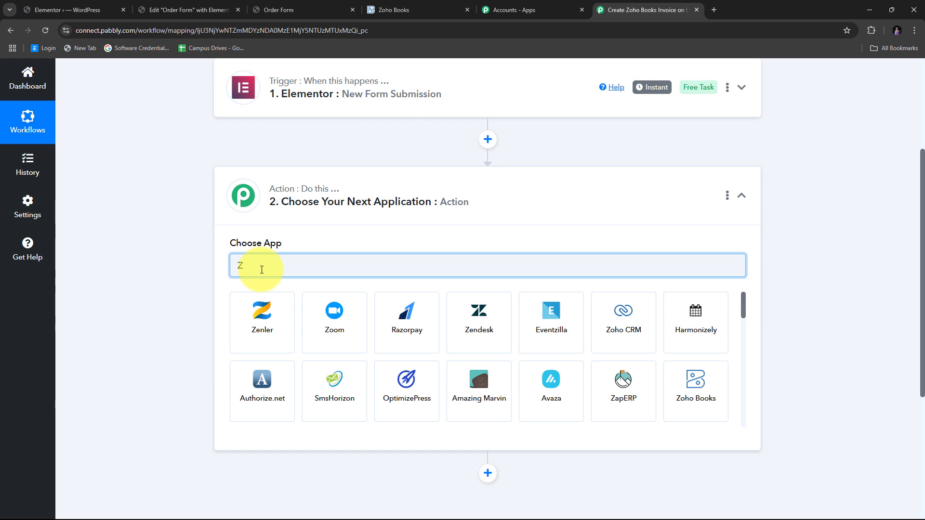
type("oho Books")
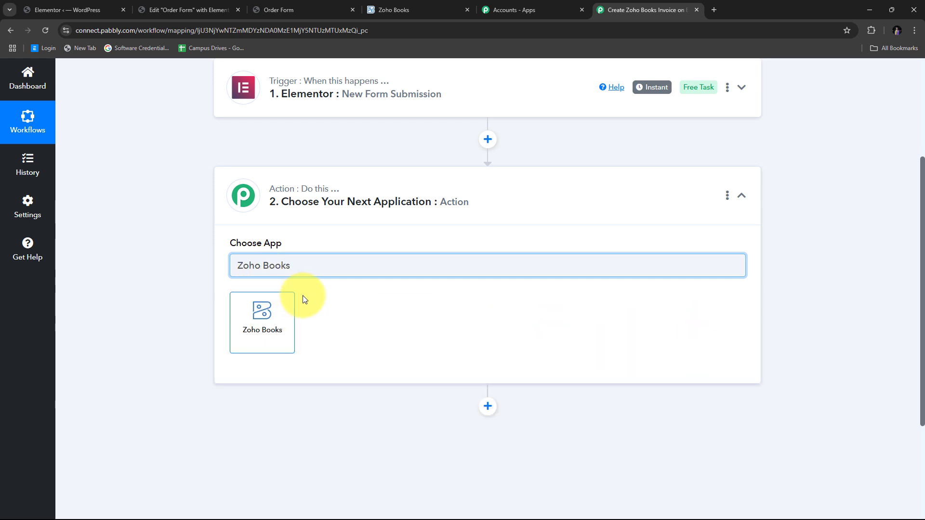
left_click(266, 322)
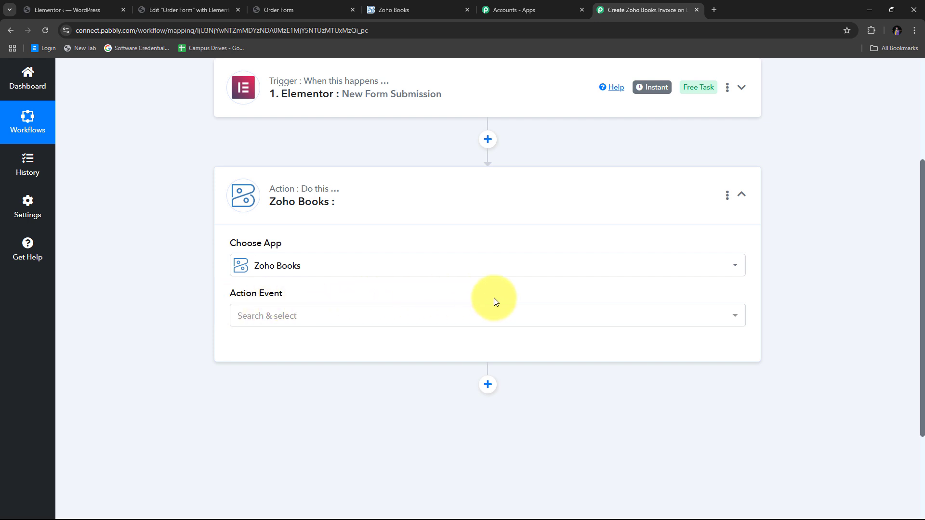
left_click(471, 316)
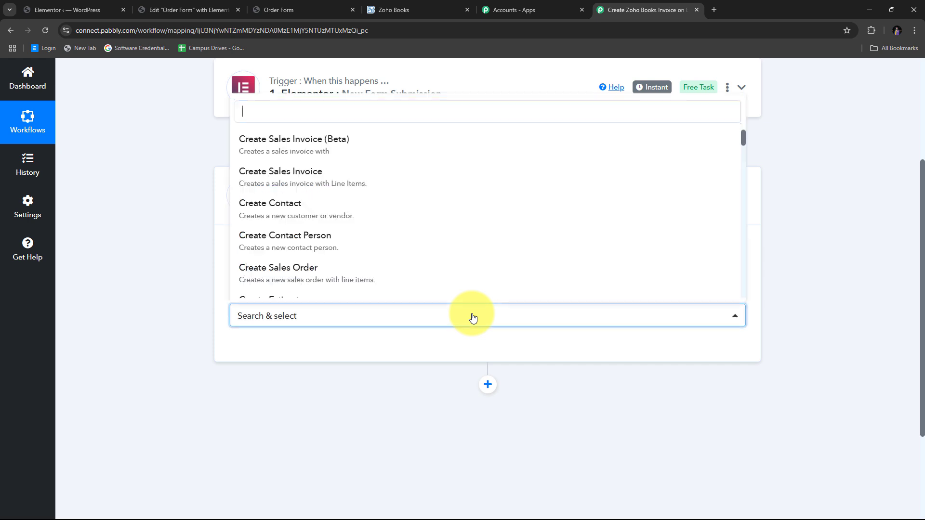
left_click(300, 210)
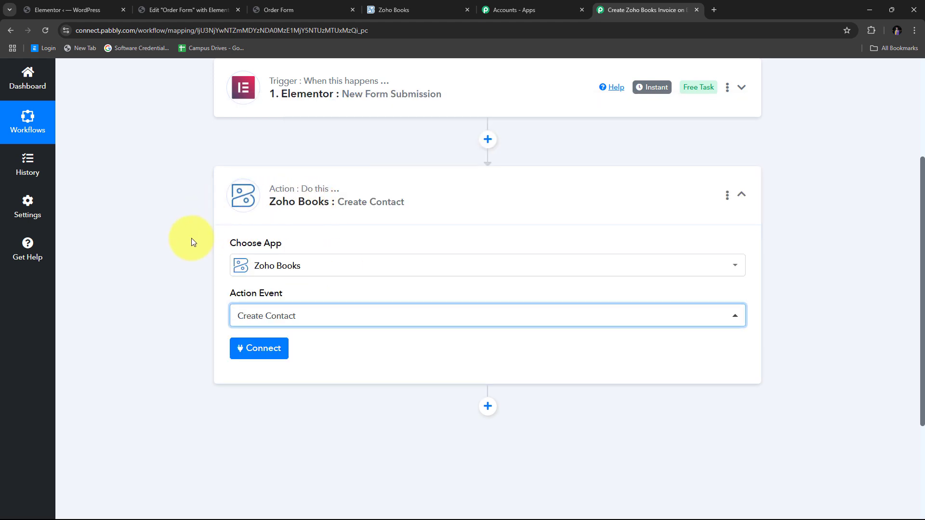
- Start a new Zoho Books connection via Add New Connection, then switch to the Zoho Books tab
left_click(256, 349)
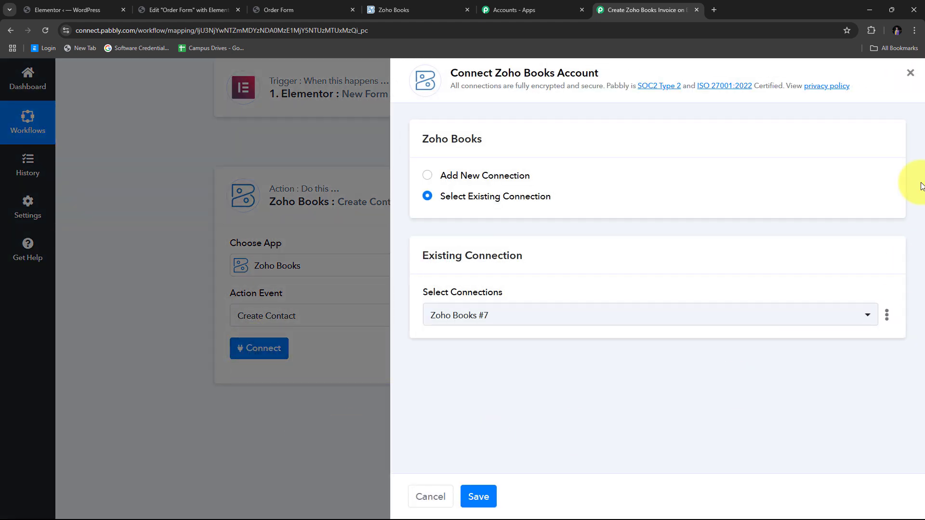
left_click(457, 177)
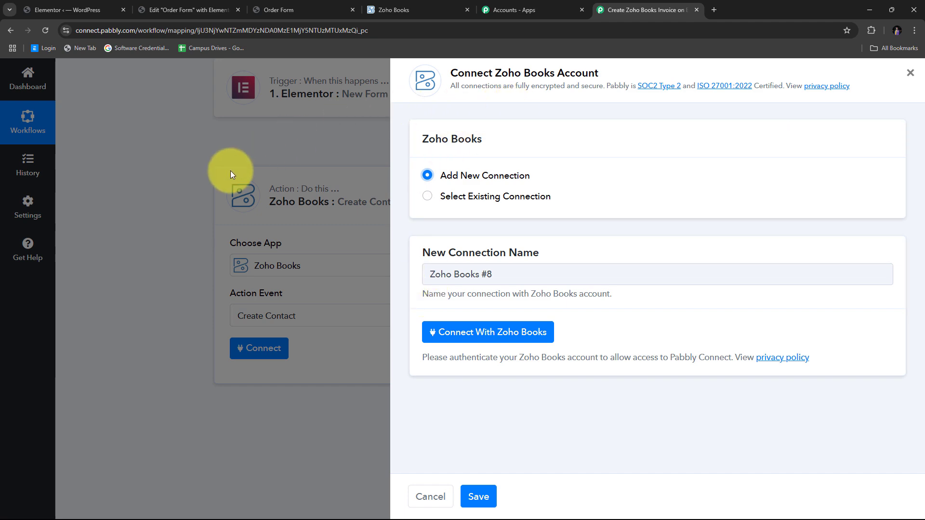
left_click(484, 336)
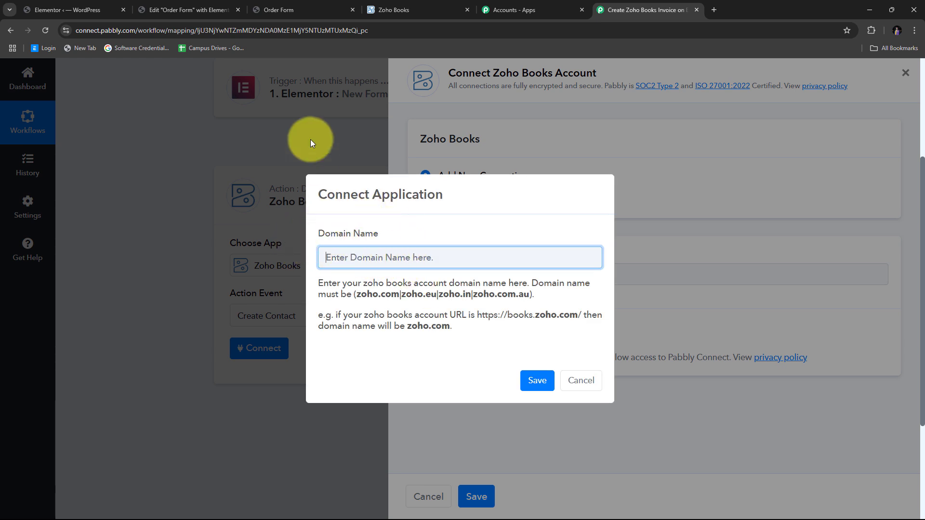
left_click(400, 6)
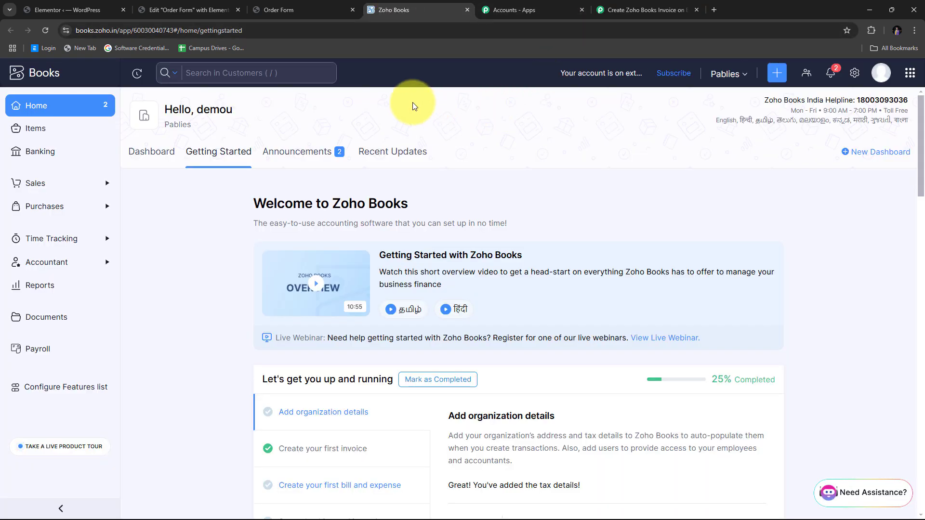
left_click(285, 31)
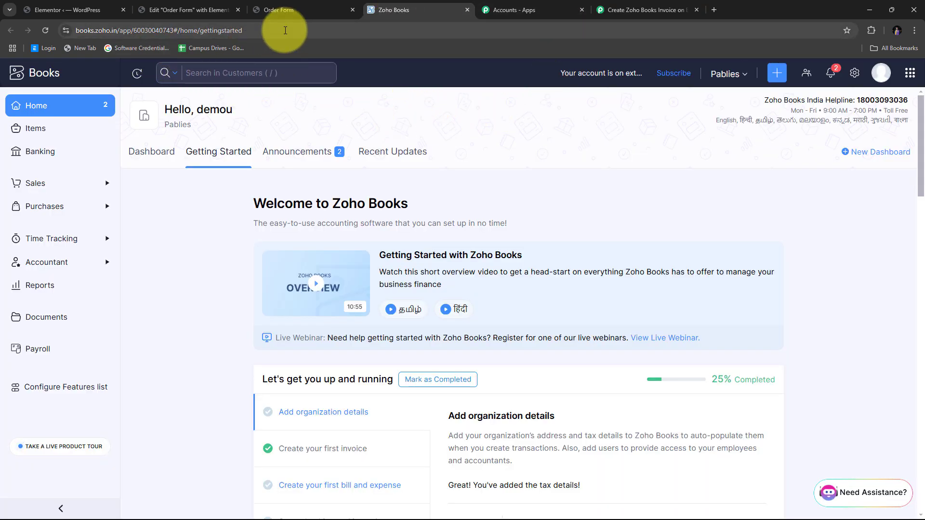
double_click(285, 31)
left_click(324, 26)
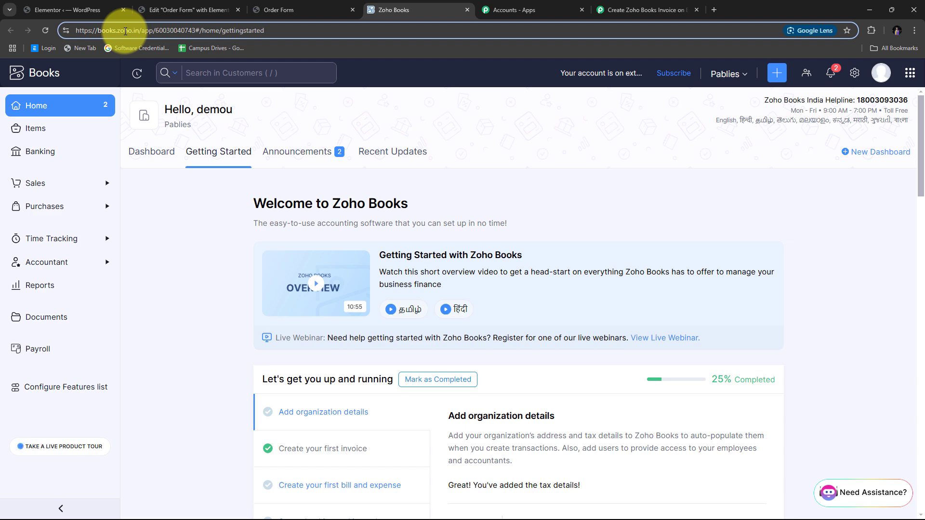
- Save zoho.in as the Zoho Books domain and accept the authorization request
left_click(636, 10)
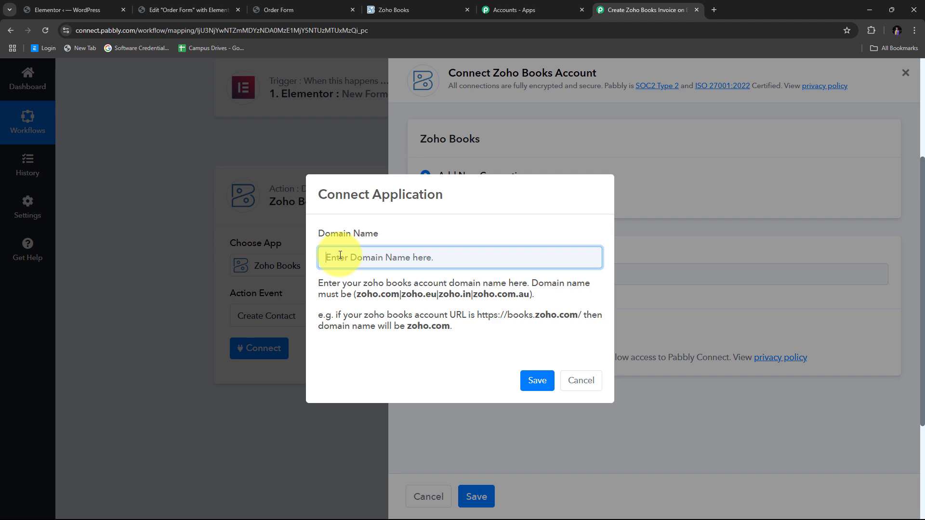
type("zoho")
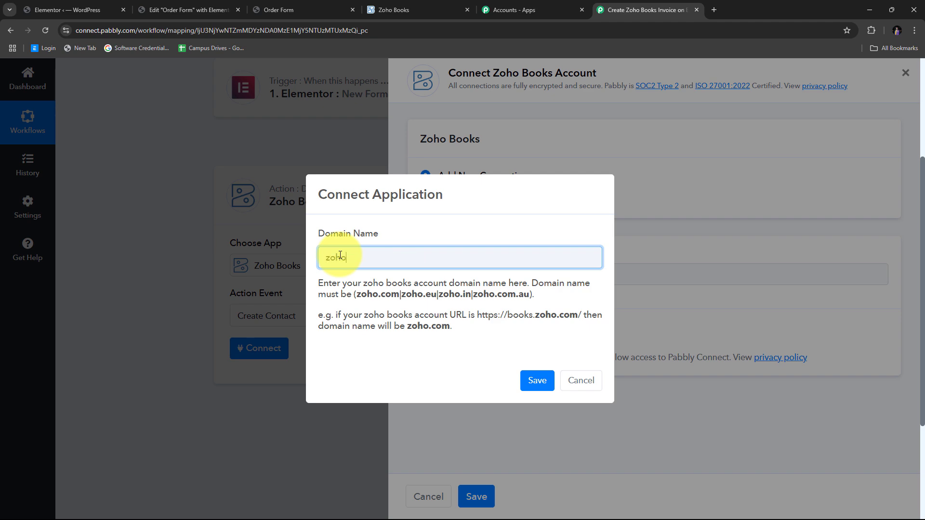
type(".in")
left_click(537, 380)
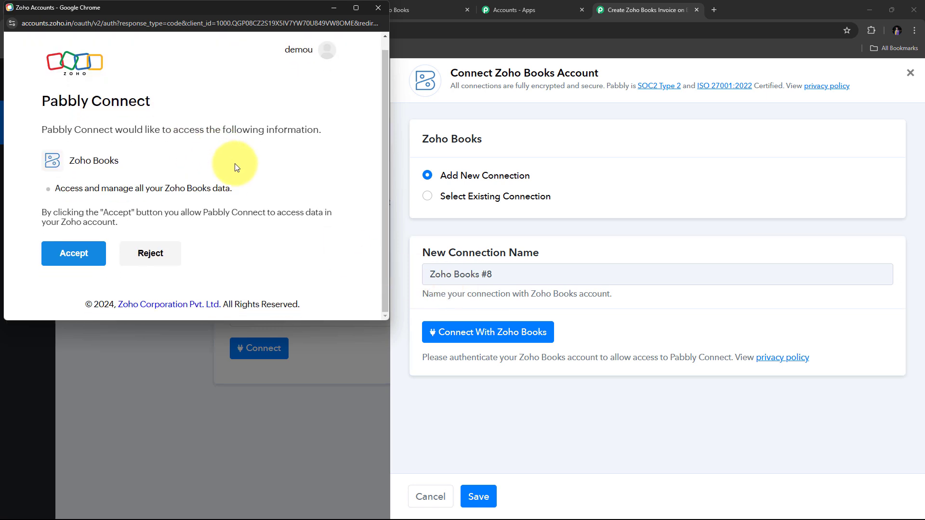
scroll(237, 167, "up", 1)
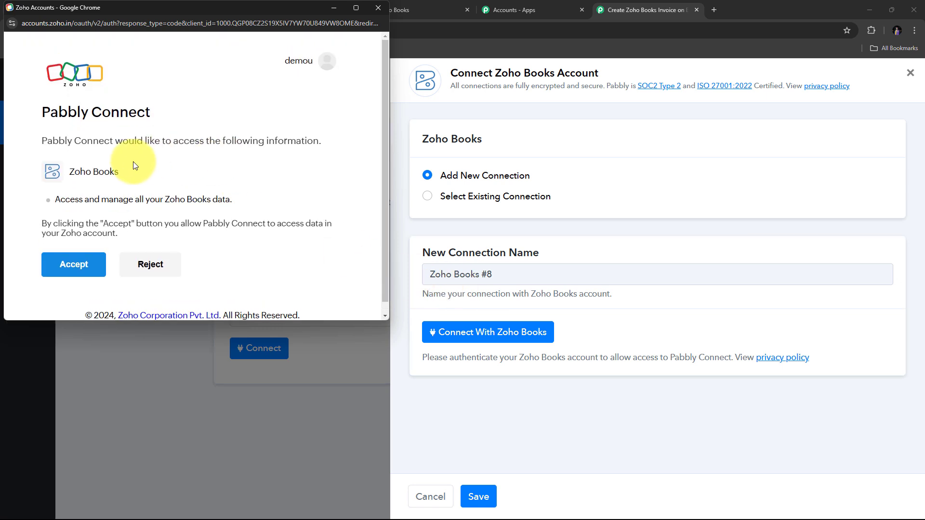
left_click(80, 270)
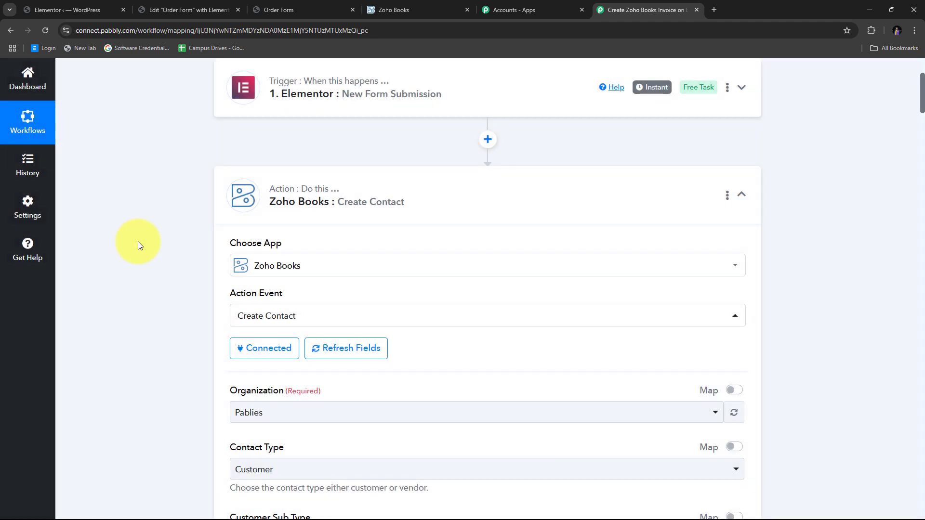
- Set the contact's Organization to Pablies and its Contact Type to Customer
scroll(512, 210, "down", 4)
scroll(482, 217, "up", 2)
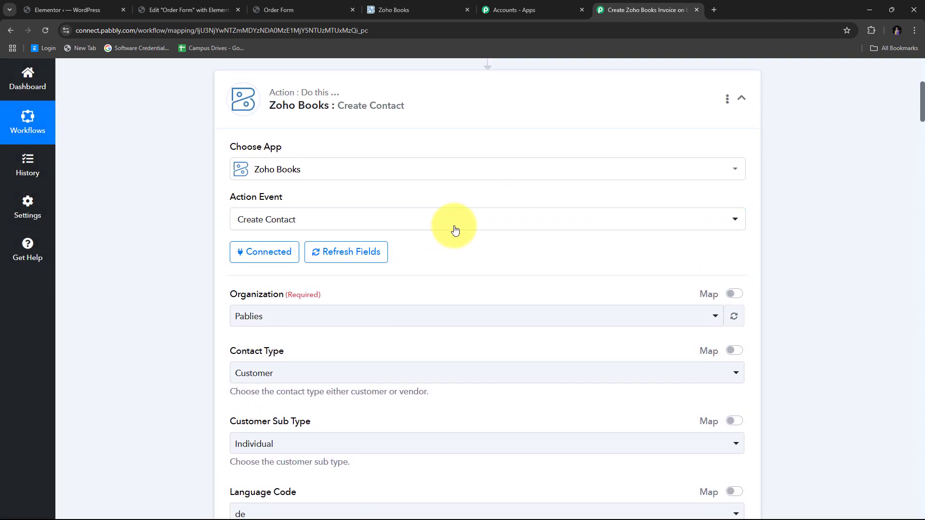
scroll(454, 230, "down", 2)
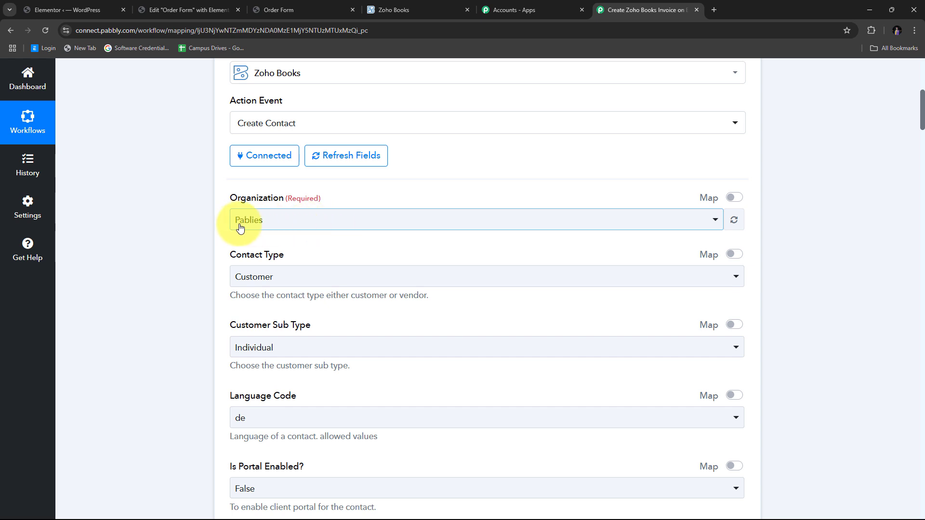
scroll(309, 226, "up", 1)
scroll(318, 223, "down", 1)
left_click(327, 222)
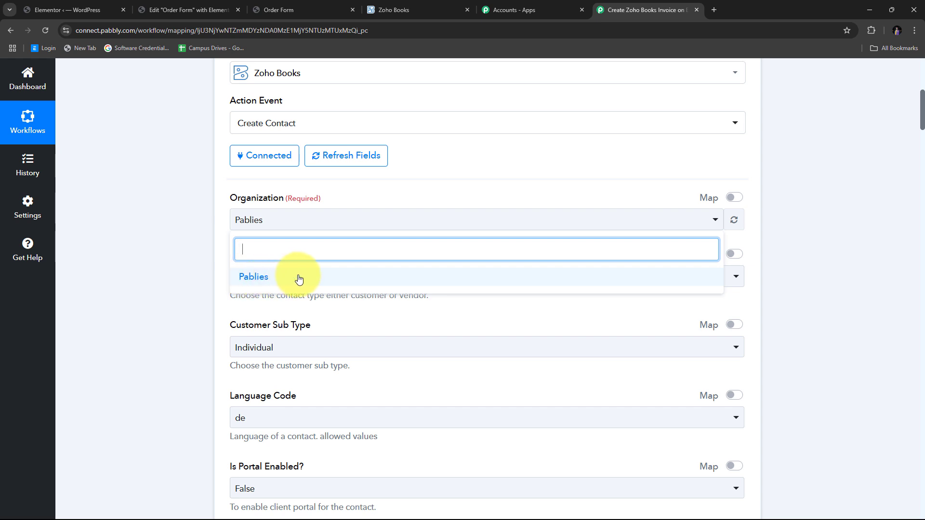
left_click(298, 279)
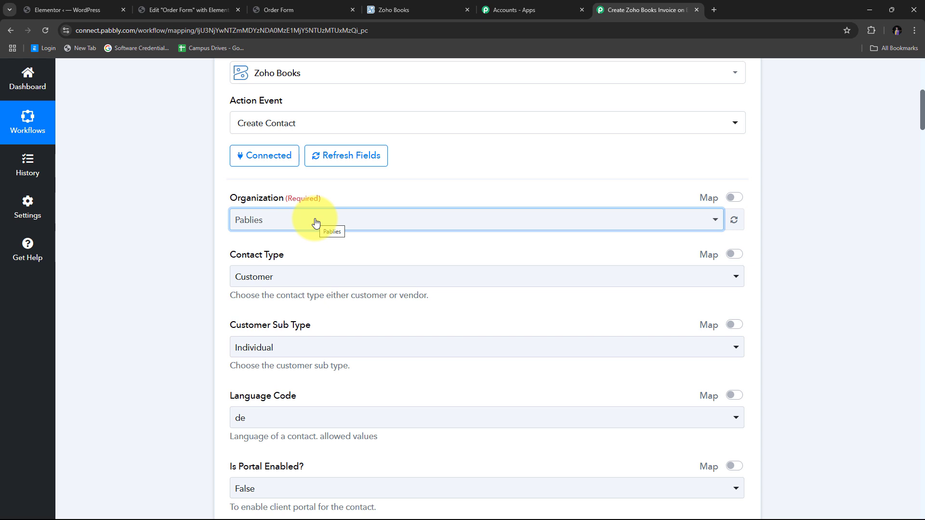
scroll(316, 222, "down", 1)
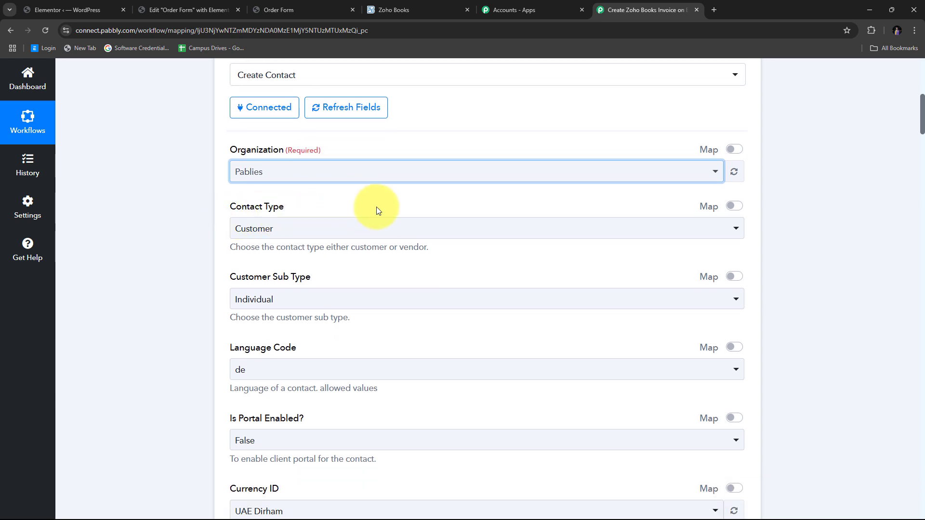
left_click(361, 229)
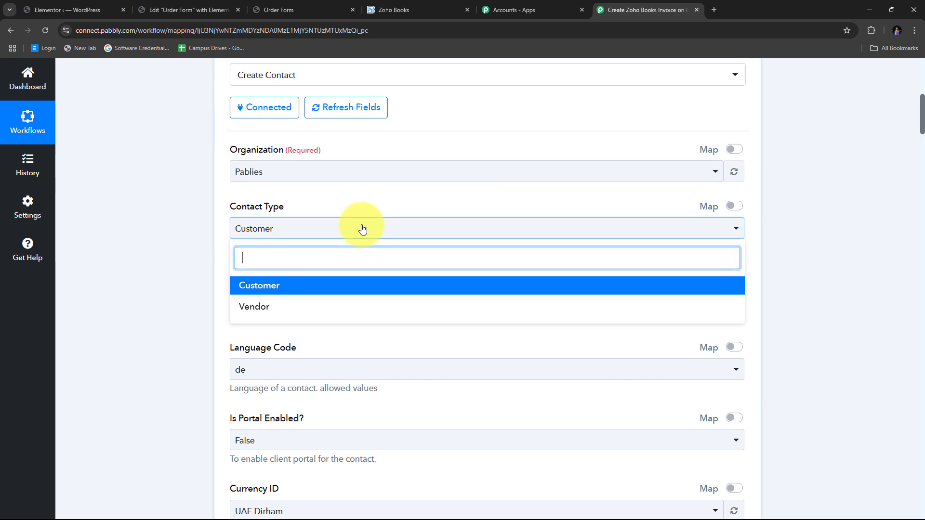
left_click(275, 288)
- Set Language Code to en and search 'Indian' to choose Indian Rupee as Currency ID
scroll(398, 238, "down", 1)
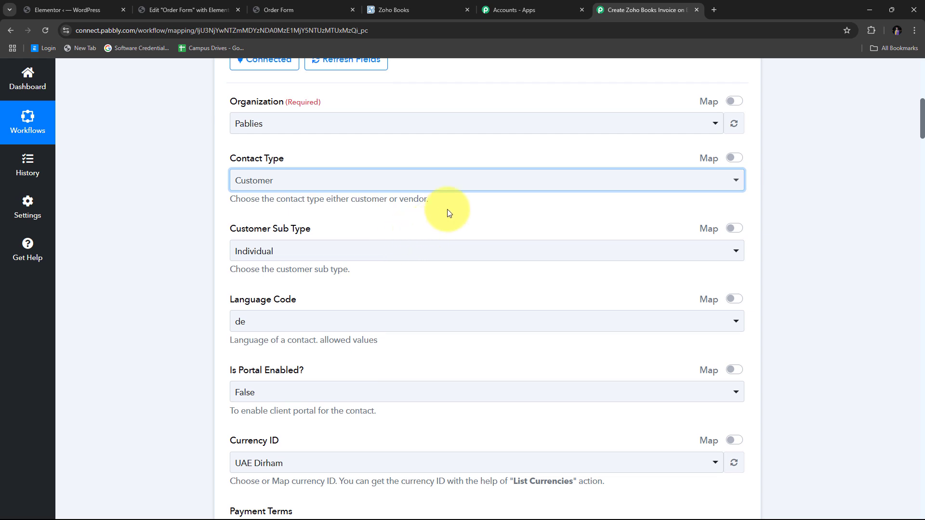
scroll(447, 209, "down", 2)
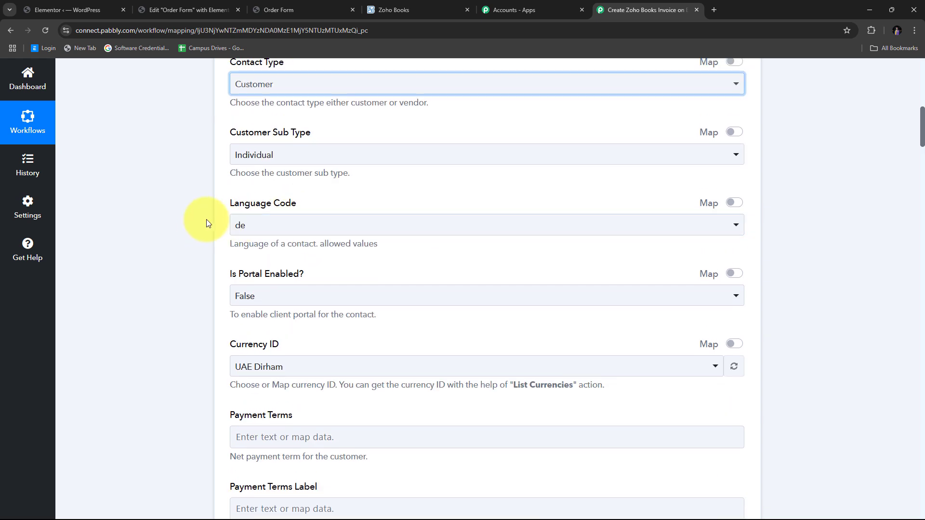
left_click(386, 227)
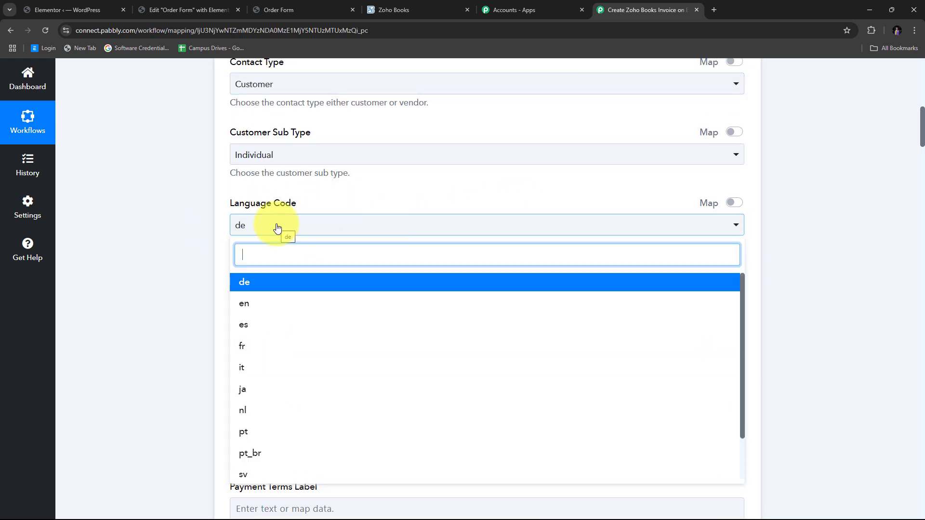
left_click(262, 308)
scroll(441, 176, "down", 3)
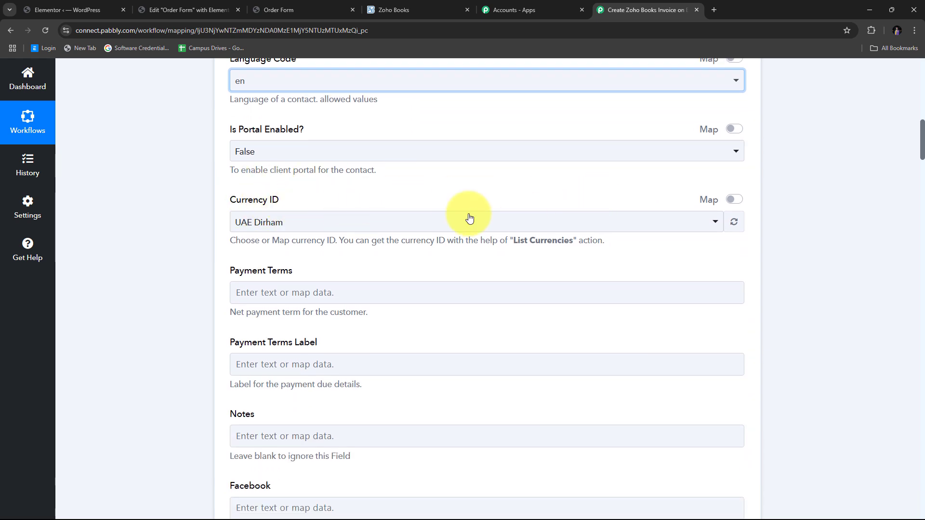
left_click(322, 224)
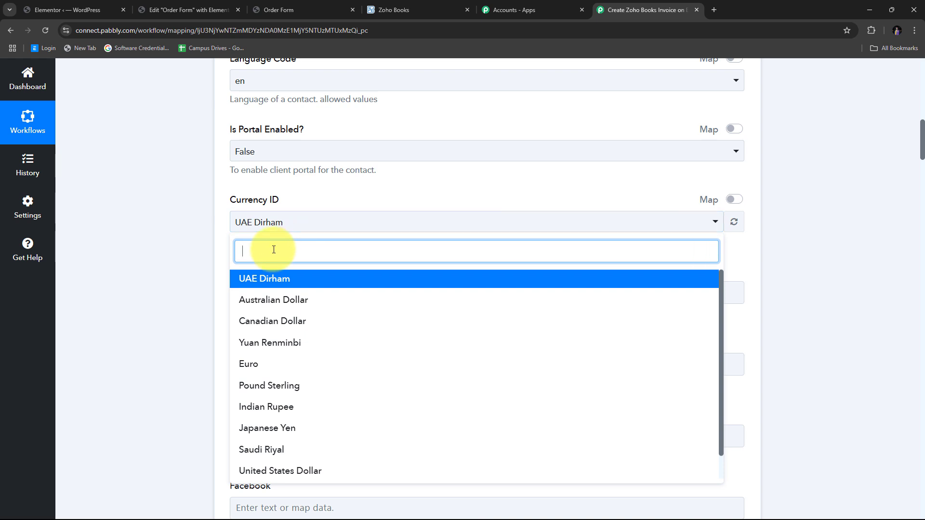
type("I")
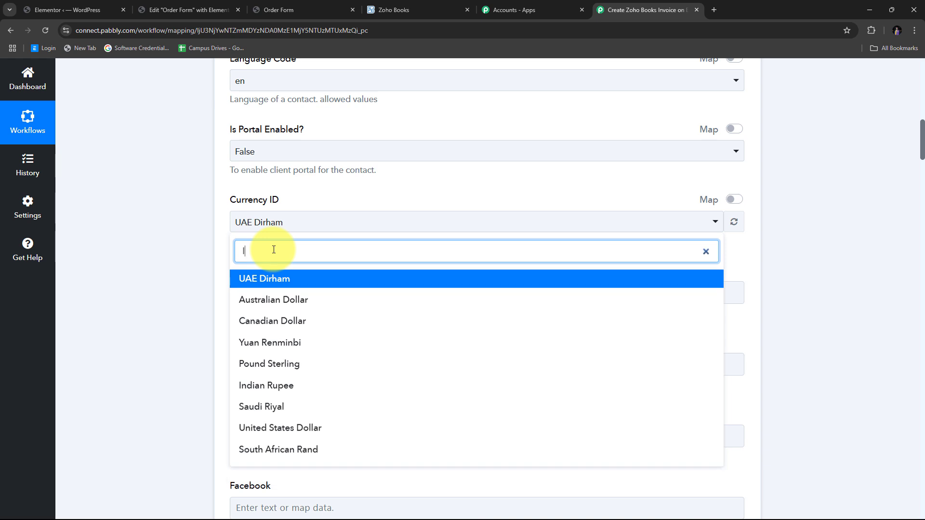
type("ndian")
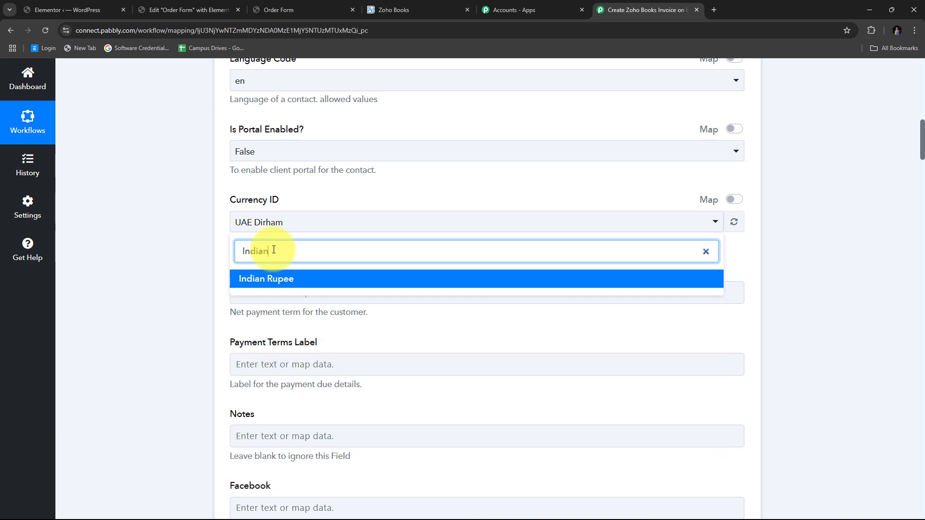
left_click(282, 279)
scroll(391, 175, "down", 2)
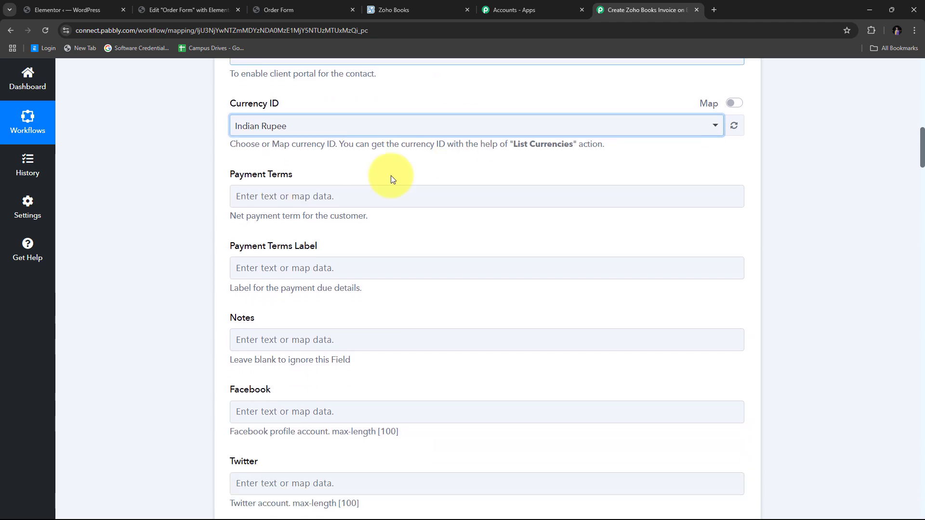
scroll(369, 186, "down", 4)
scroll(369, 185, "down", 8)
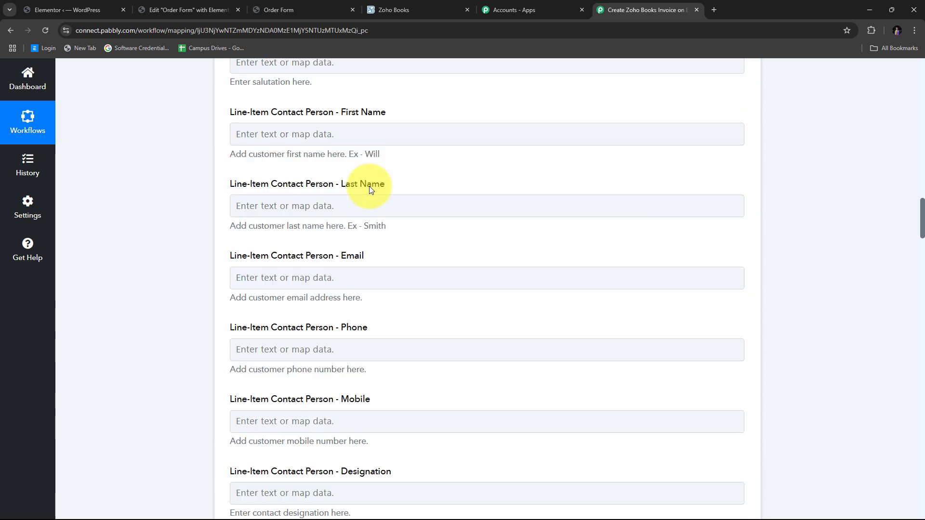
scroll(369, 186, "up", 7)
scroll(369, 186, "up", 4)
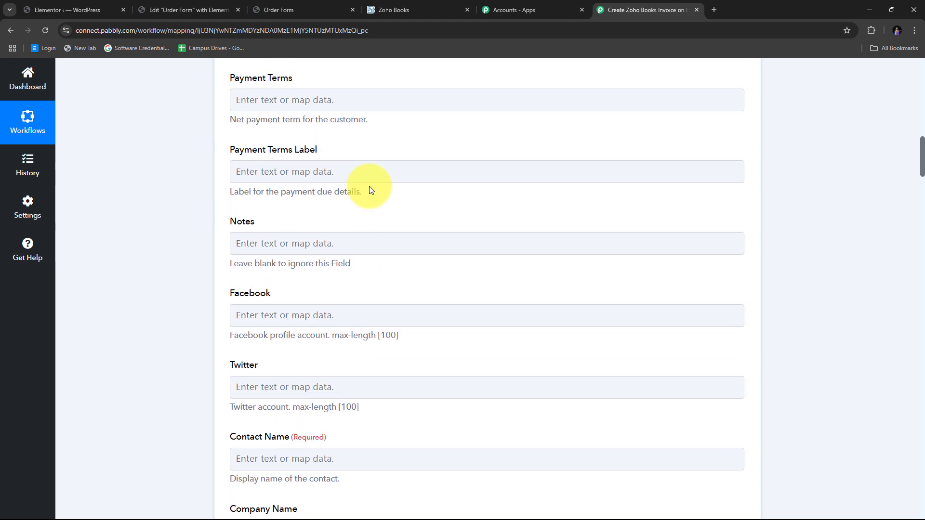
scroll(369, 186, "down", 3)
scroll(369, 190, "down", 1)
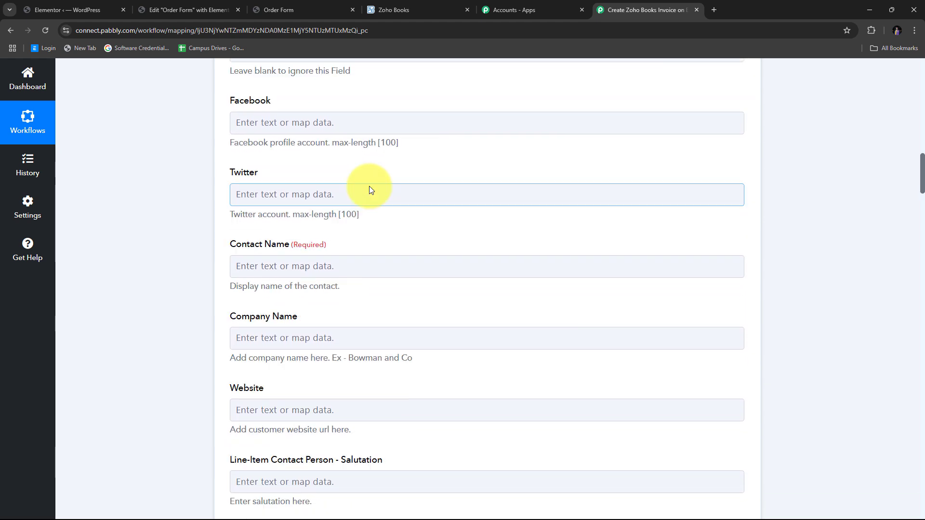
scroll(371, 189, "down", 1)
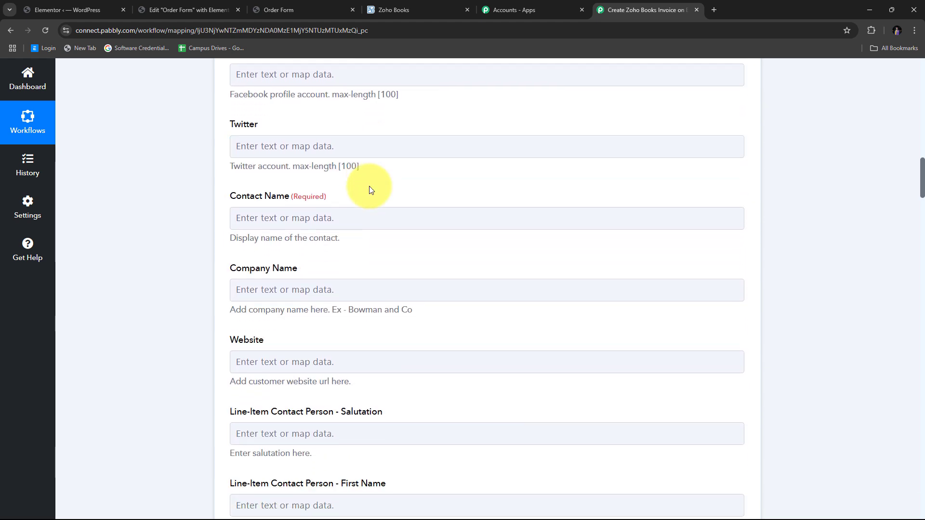
scroll(371, 190, "down", 8)
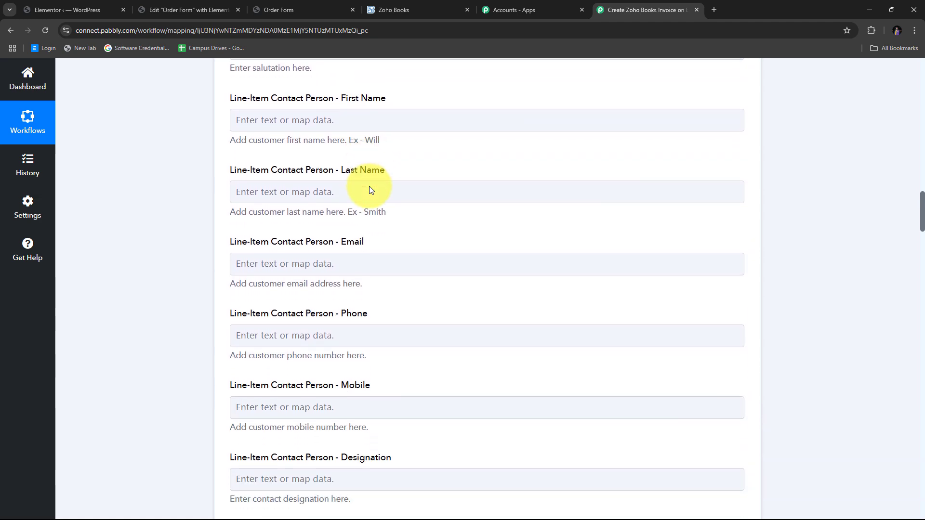
scroll(370, 188, "up", 10)
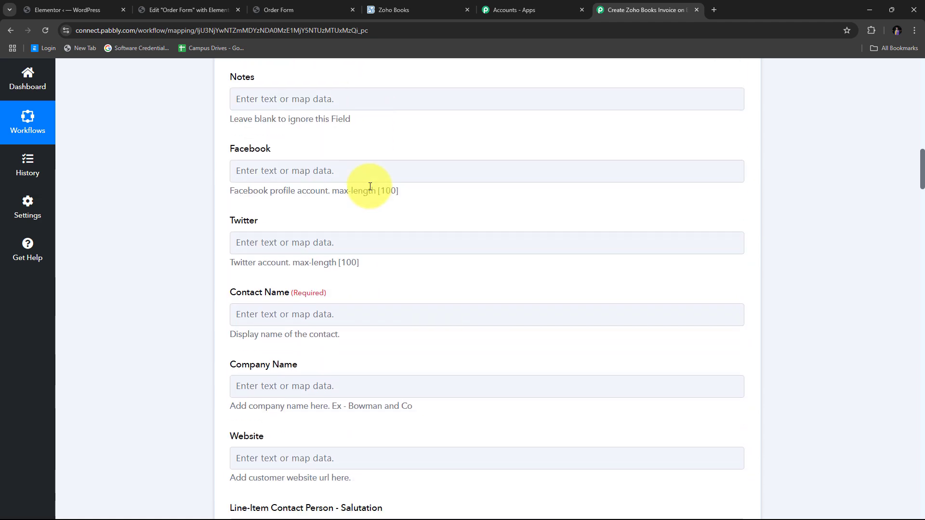
scroll(370, 187, "down", 2)
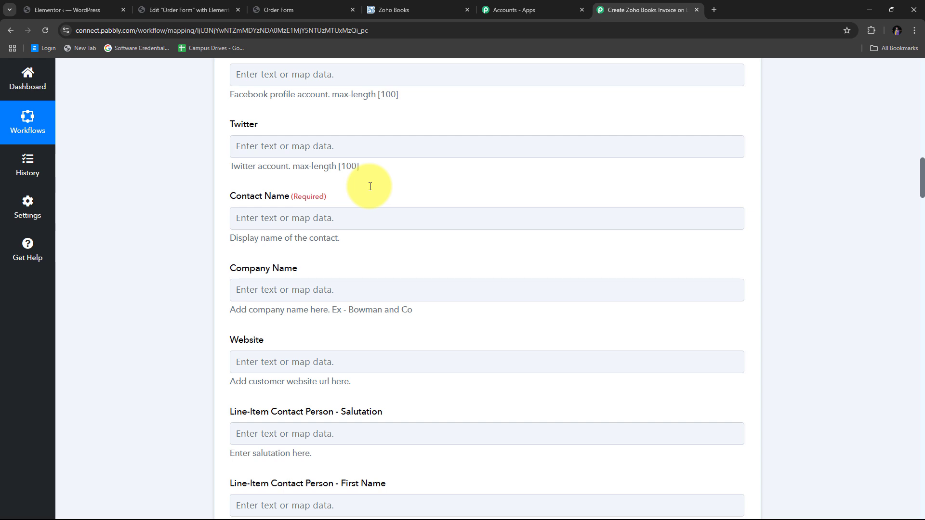
scroll(370, 187, "down", 1)
scroll(266, 168, "up", 1)
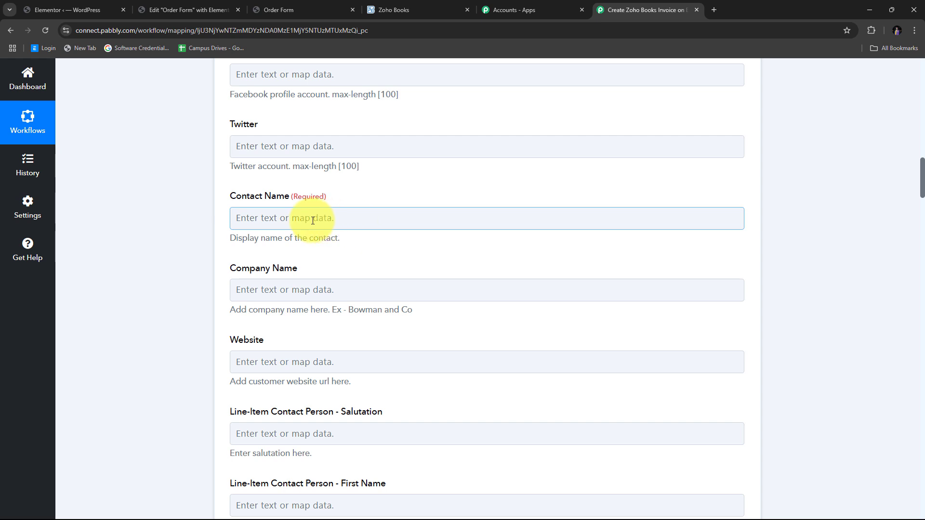
scroll(327, 209, "down", 3)
scroll(399, 210, "up", 2)
scroll(399, 211, "up", 2)
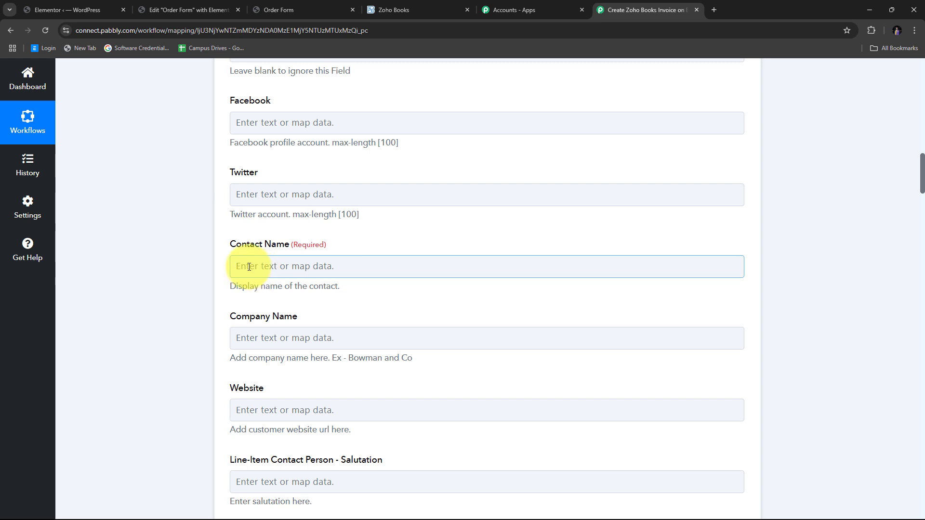
- Map the submitted First Name and Last Name into Contact Name
scroll(465, 175, "down", 2)
left_click(462, 172)
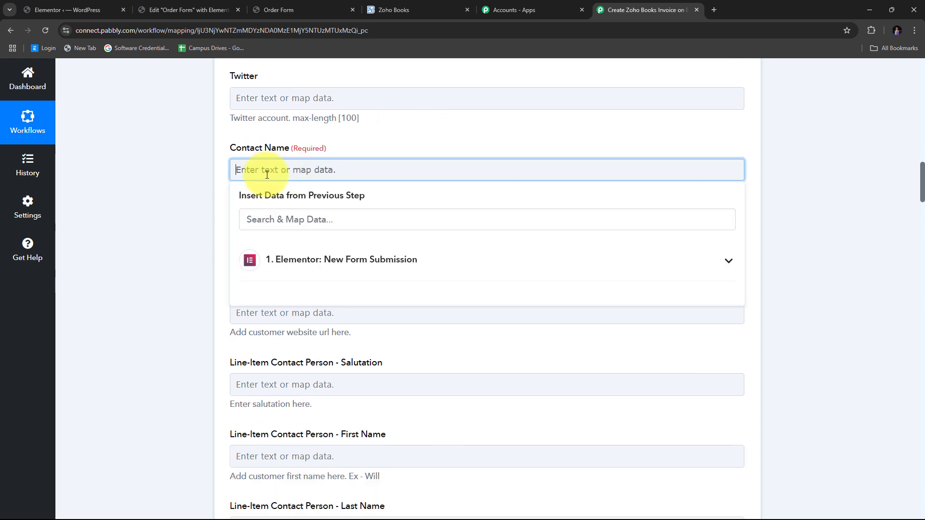
left_click(522, 255)
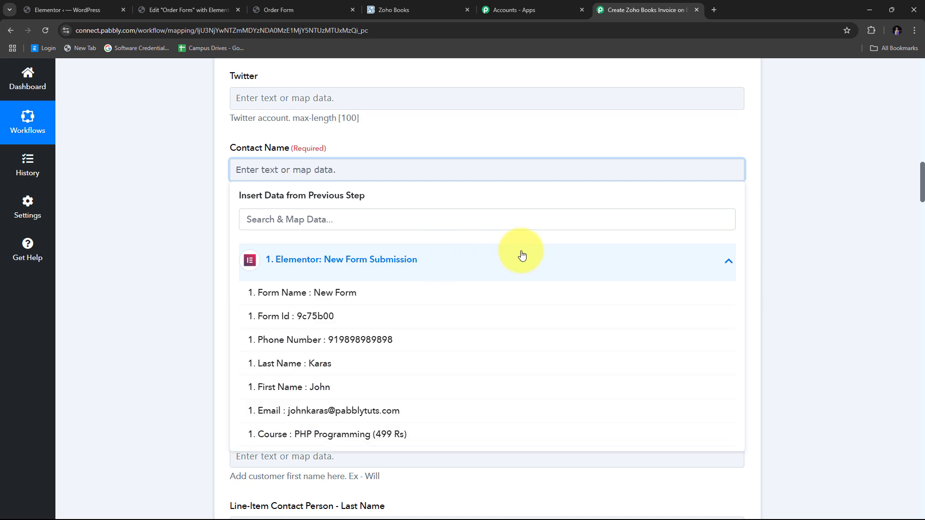
scroll(386, 277, "down", 1)
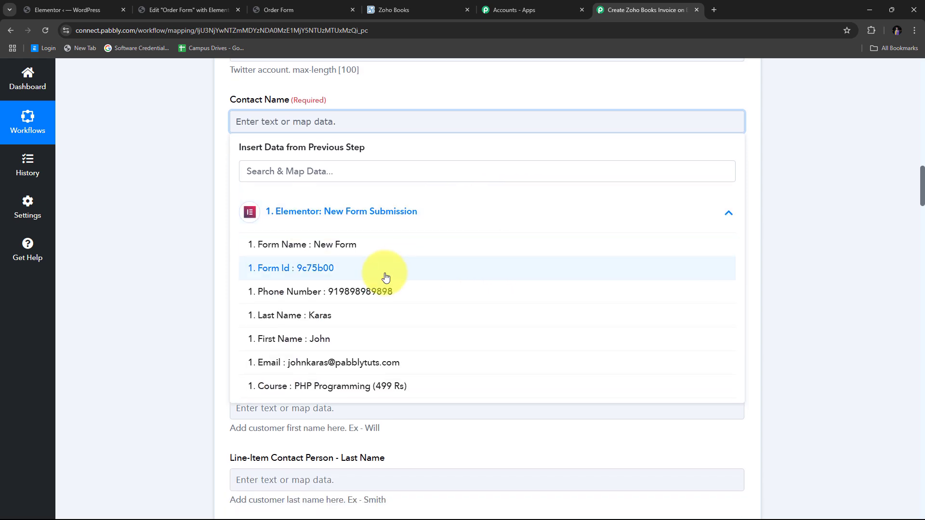
left_click(314, 340)
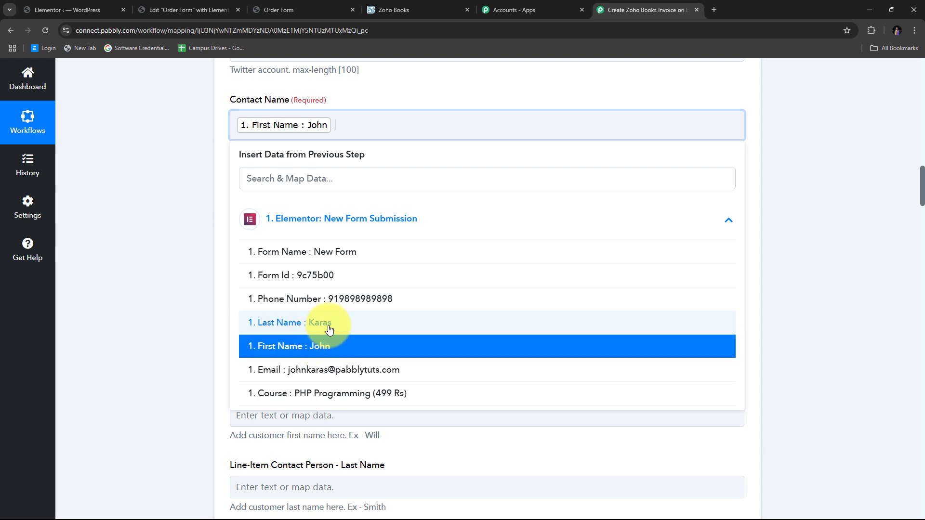
left_click(330, 329)
left_click(202, 185)
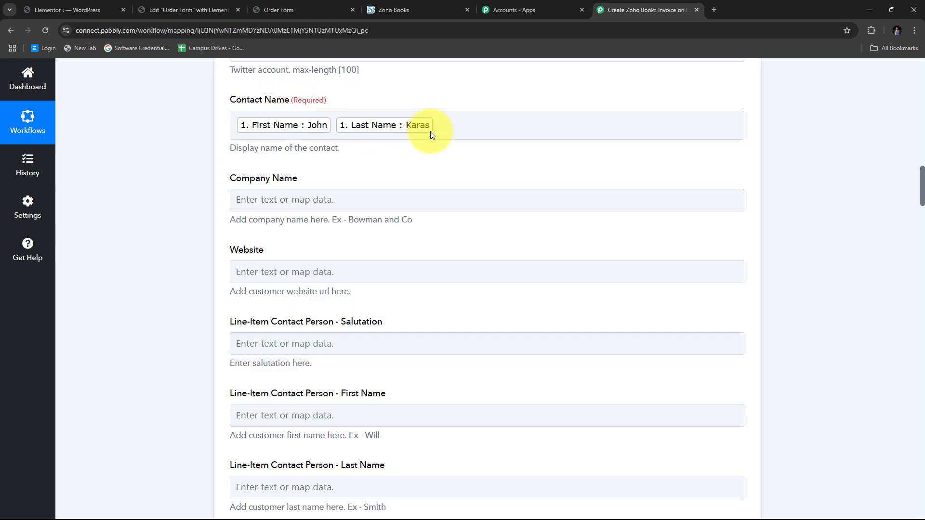
- Map the submitted First Name and Email into the contact person's first name and email fields
scroll(407, 174, "down", 5)
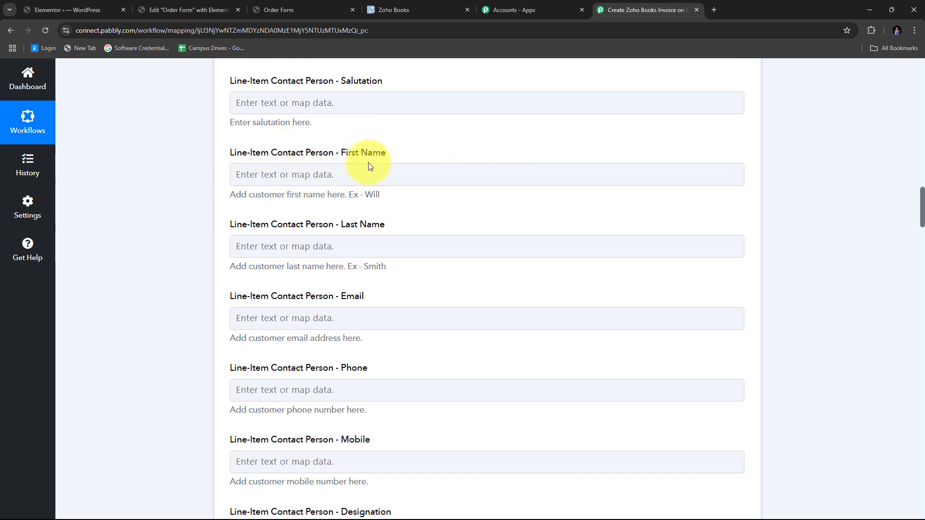
left_click(282, 175)
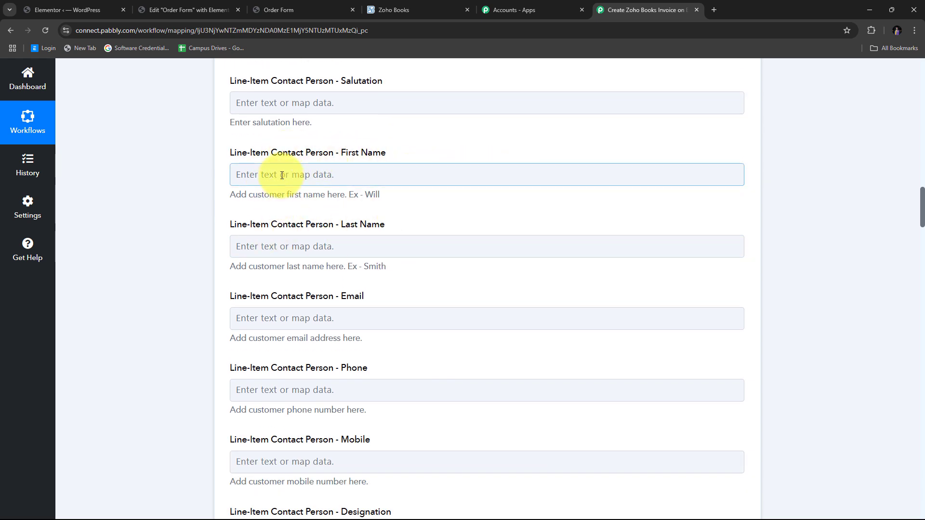
left_click(303, 268)
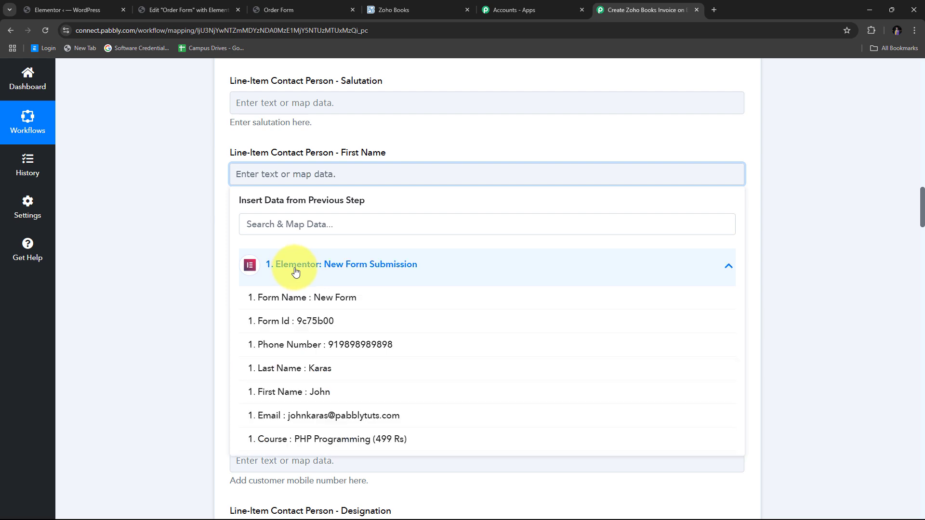
left_click(326, 391)
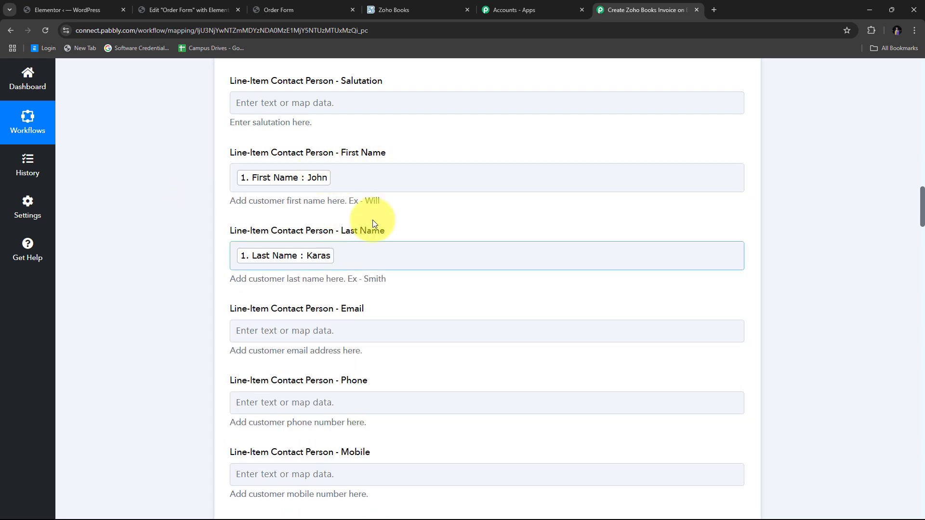
scroll(509, 215, "down", 1)
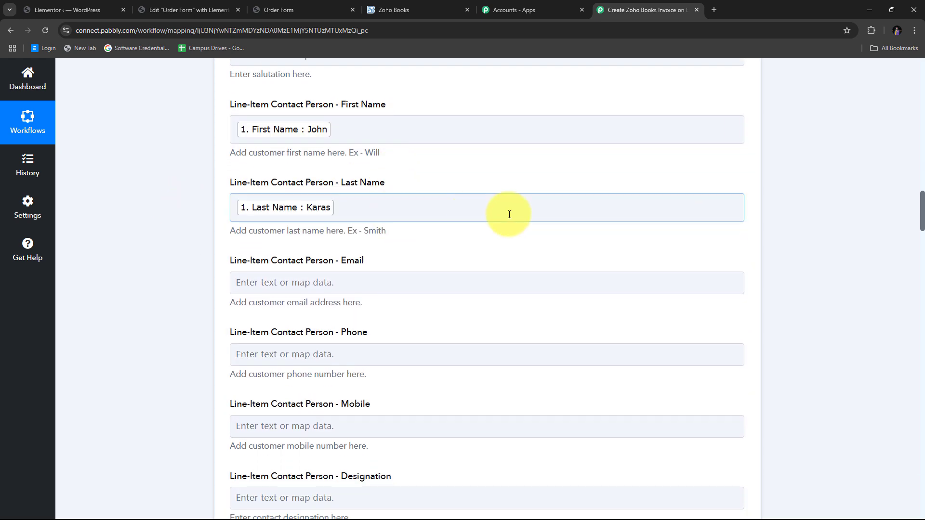
scroll(314, 207, "down", 1)
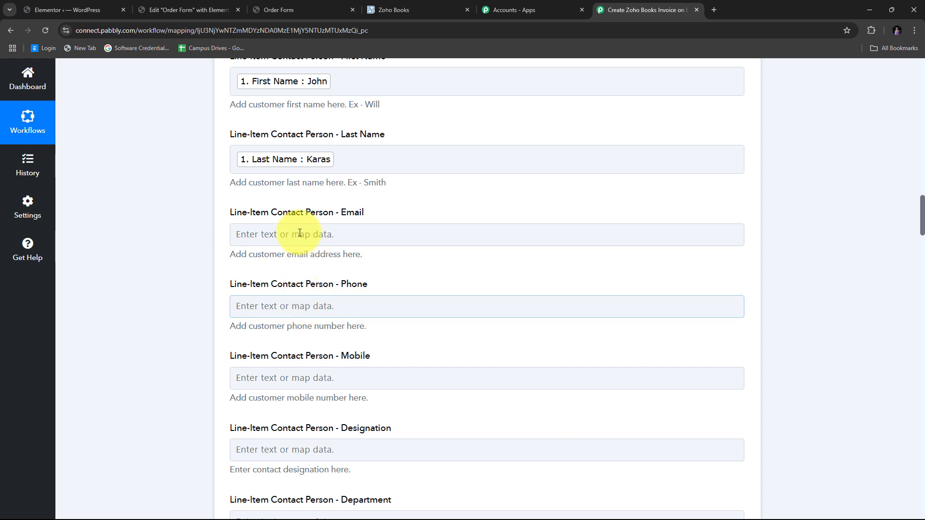
left_click(250, 234)
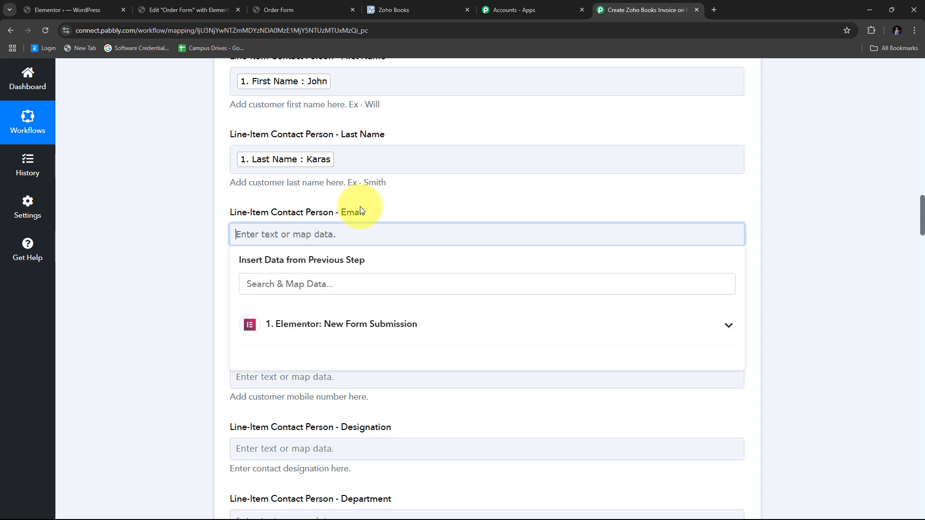
scroll(363, 204, "down", 2)
left_click(385, 235)
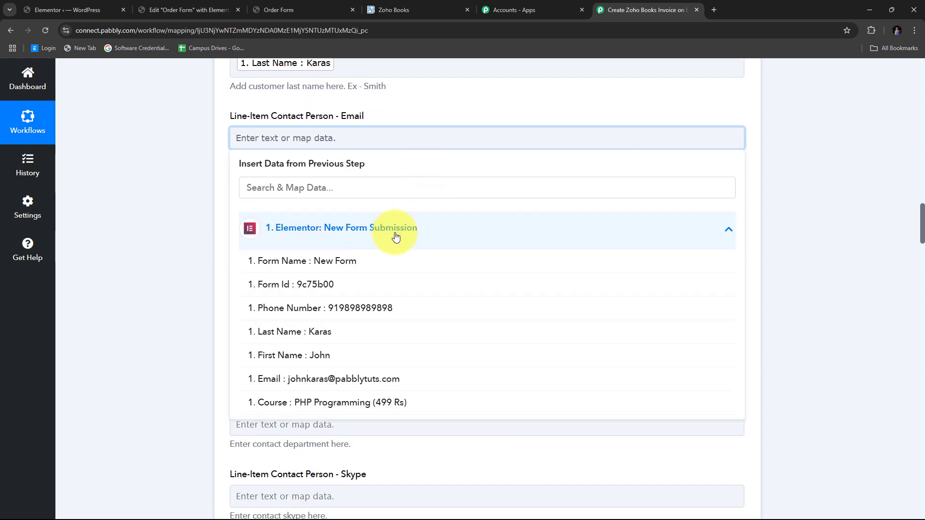
left_click(355, 382)
left_click(120, 175)
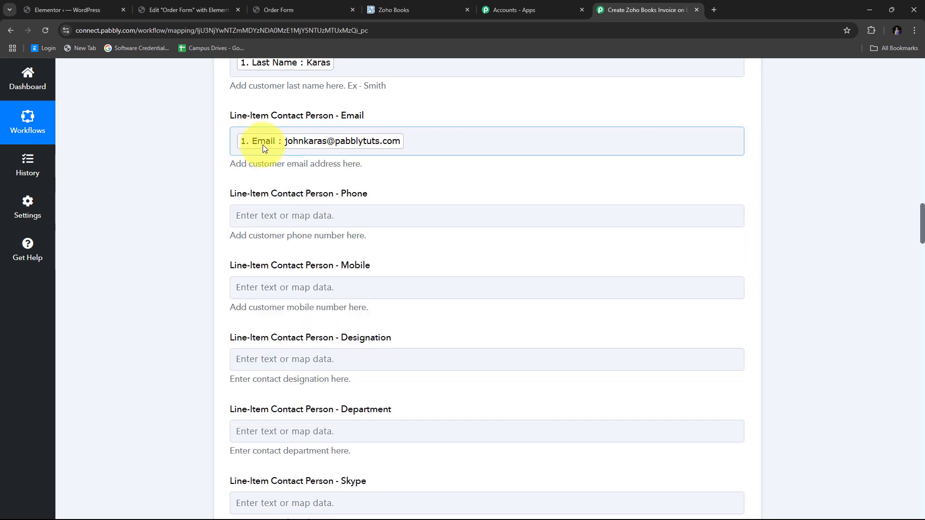
- Map the submitted Phone Number into the contact person's phone field
scroll(270, 158, "down", 1)
left_click(293, 166)
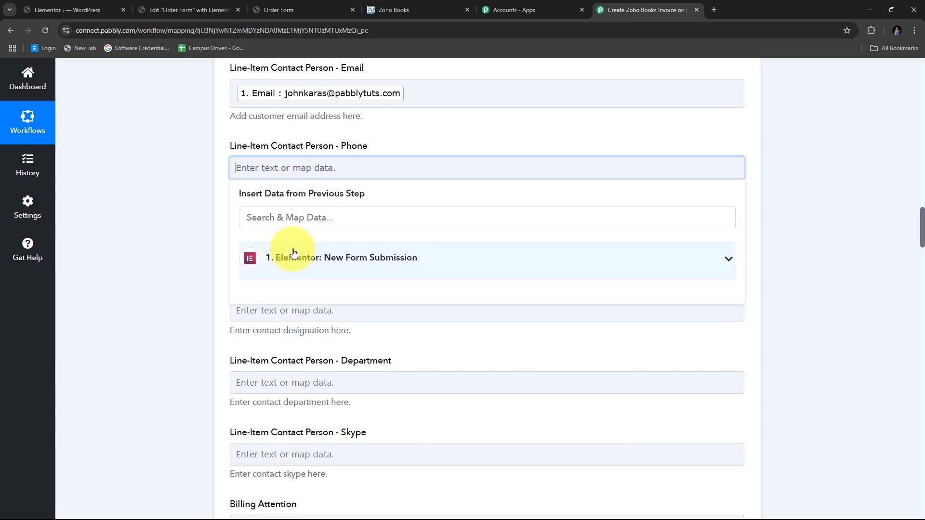
left_click(295, 252)
left_click(337, 419)
scroll(231, 211, "up", 5)
scroll(351, 213, "down", 3)
scroll(411, 189, "down", 3)
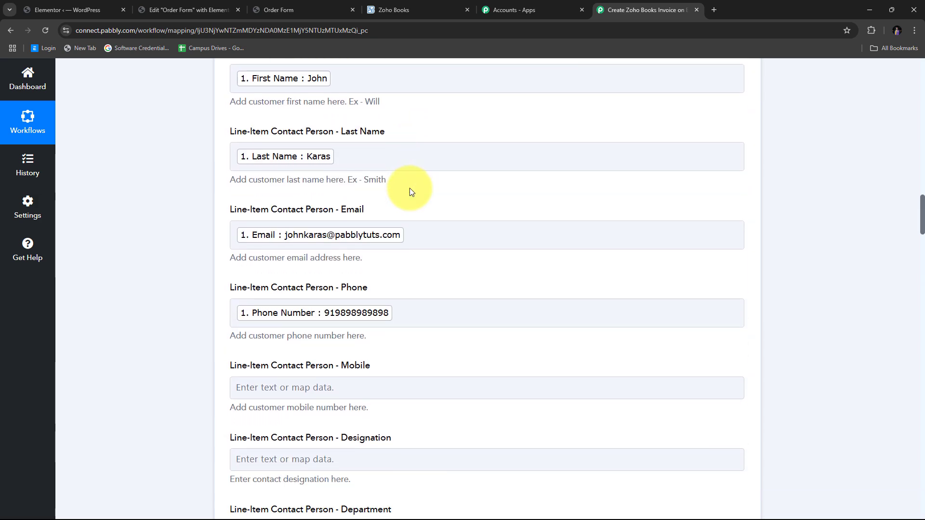
scroll(411, 190, "down", 2)
scroll(411, 190, "down", 10)
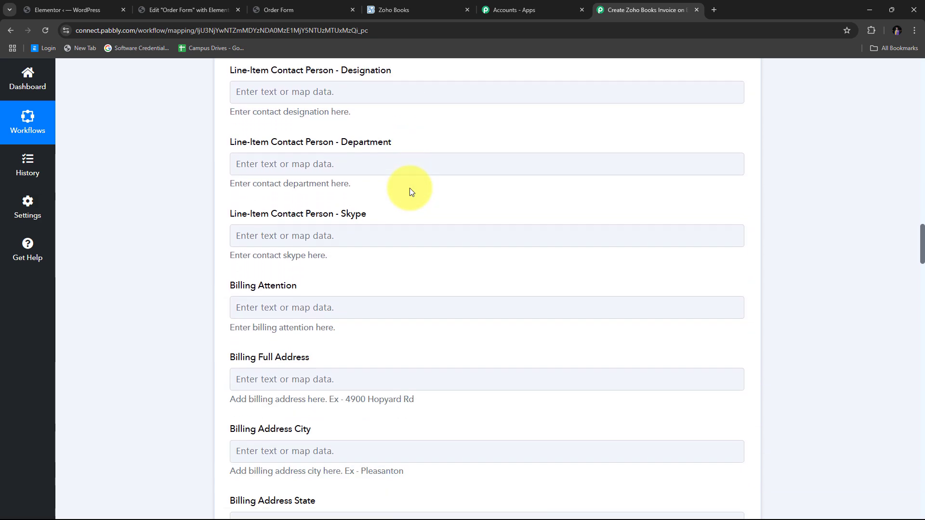
scroll(411, 191, "down", 10)
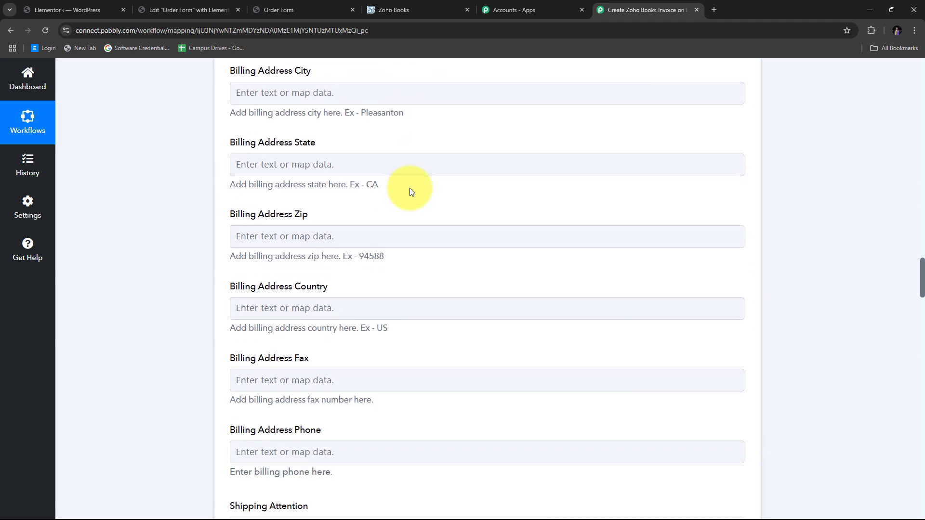
scroll(410, 189, "down", 2)
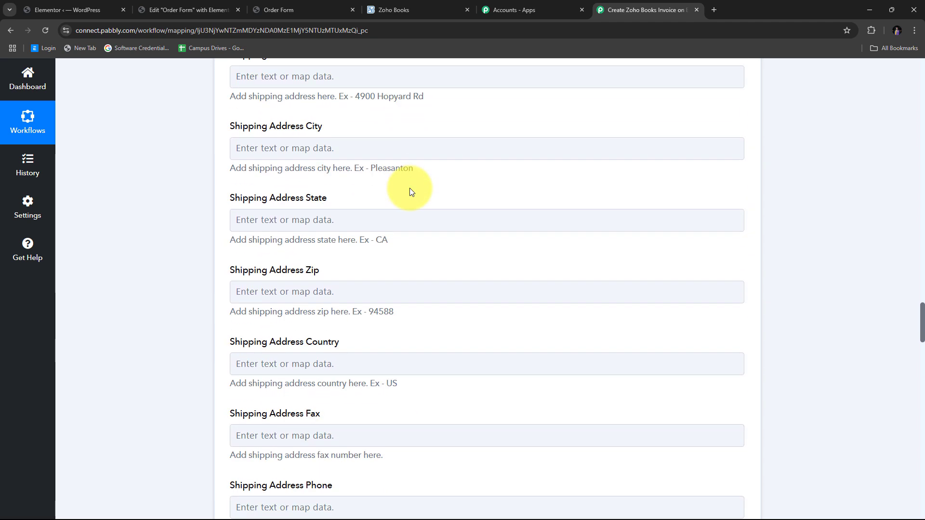
scroll(410, 189, "up", 11)
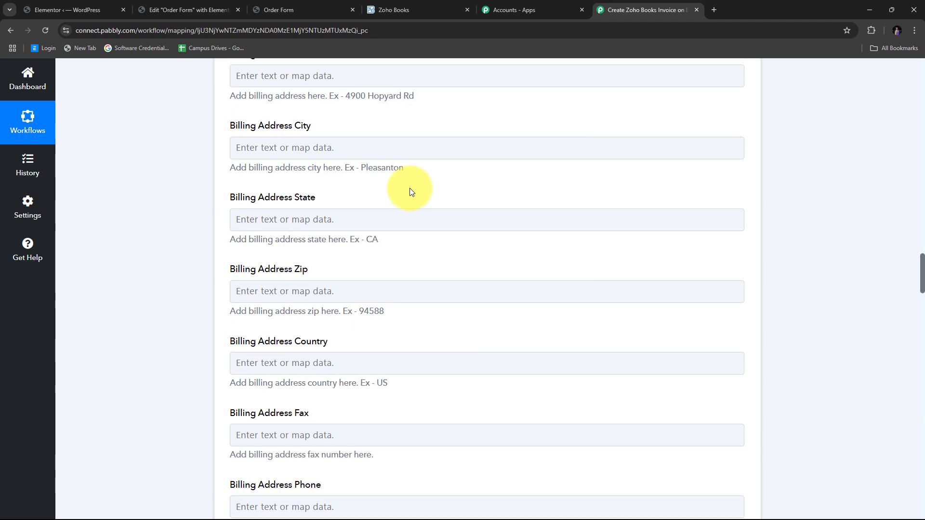
scroll(410, 191, "up", 15)
scroll(410, 192, "up", 4)
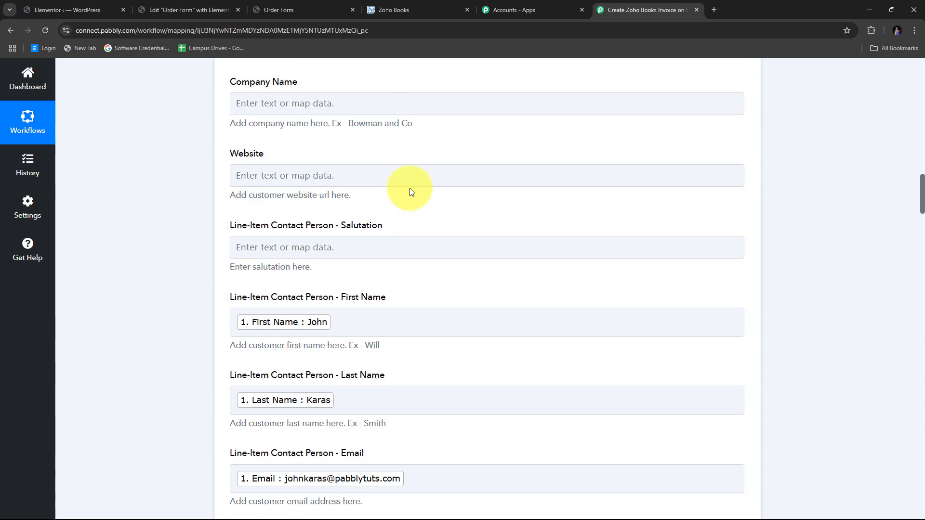
scroll(410, 192, "down", 20)
scroll(410, 192, "down", 20)
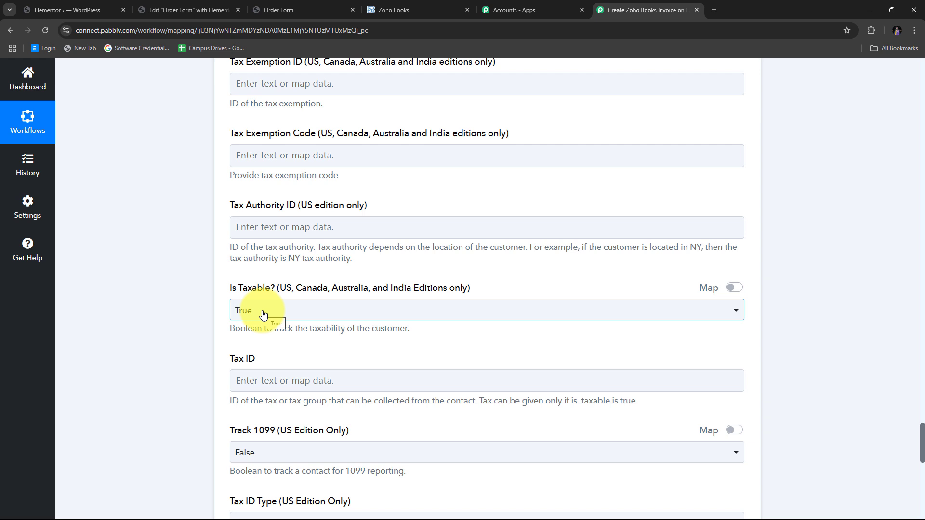
- Turn on Map for Is Taxable? and delete its {{##boolean:true##}} value, leaving it blank
left_click(228, 294)
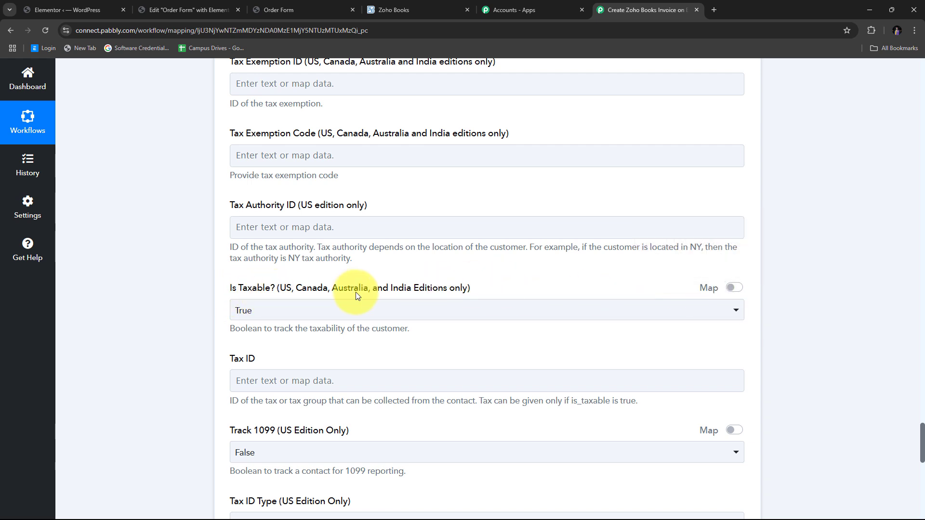
left_click(734, 288)
left_click_drag(358, 315, 237, 316)
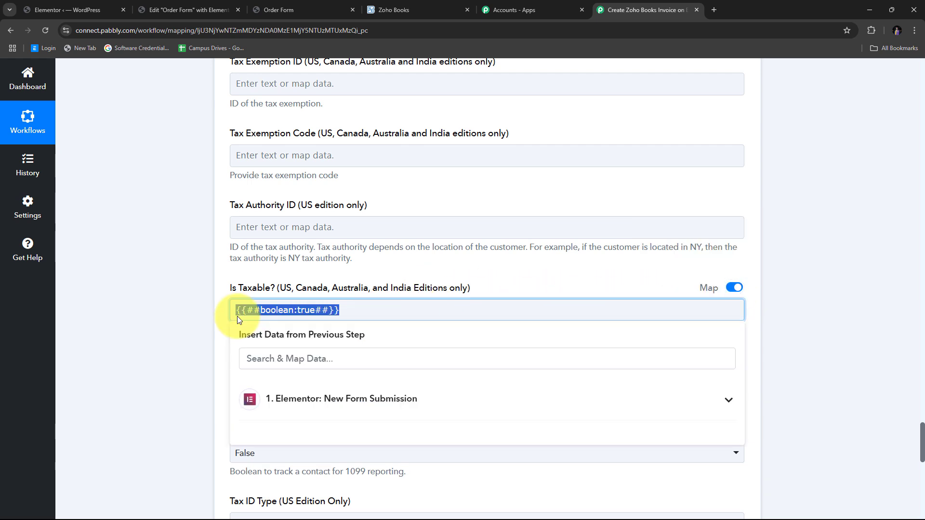
key("BackSpace")
left_click(198, 294)
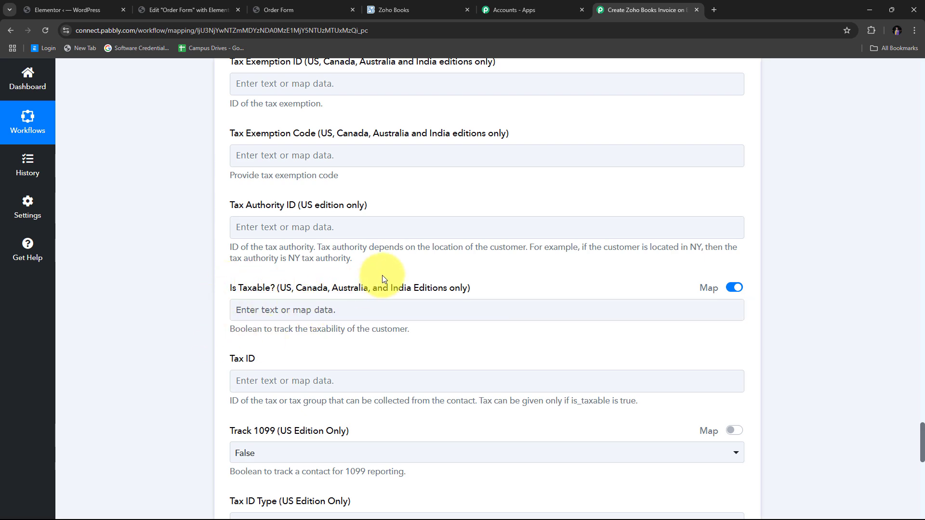
scroll(382, 275, "down", 5)
scroll(383, 276, "down", 8)
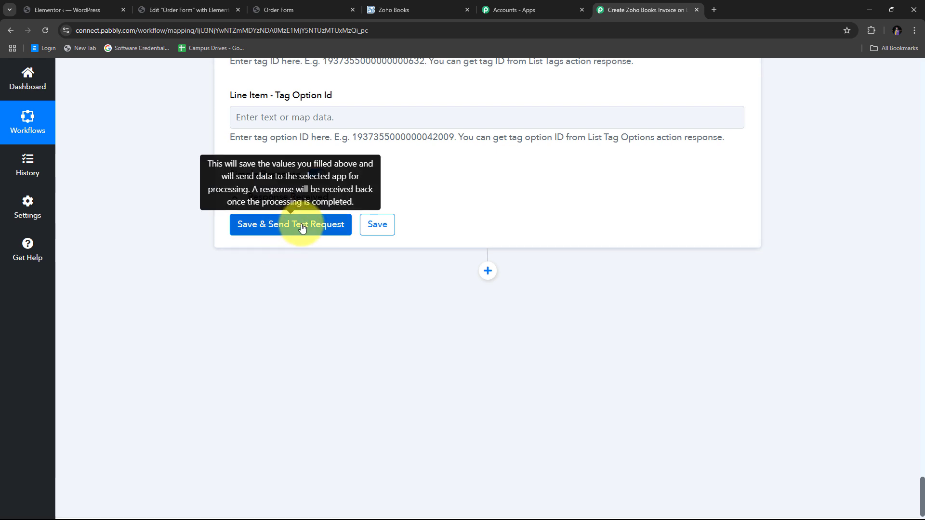
- Save the Create Contact step and send a test request, confirming 'The contact has been added.'
left_click(302, 227)
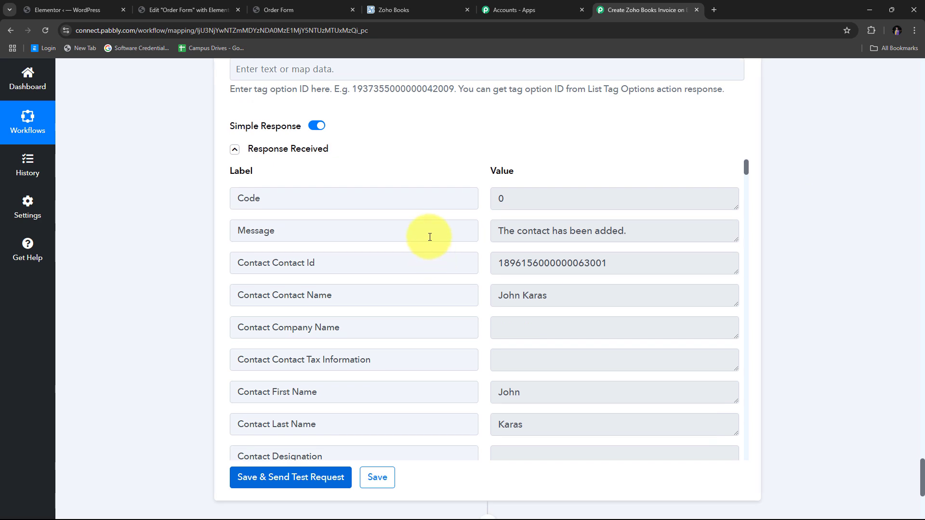
scroll(497, 224, "down", 3)
scroll(497, 227, "up", 3)
scroll(497, 228, "down", 9)
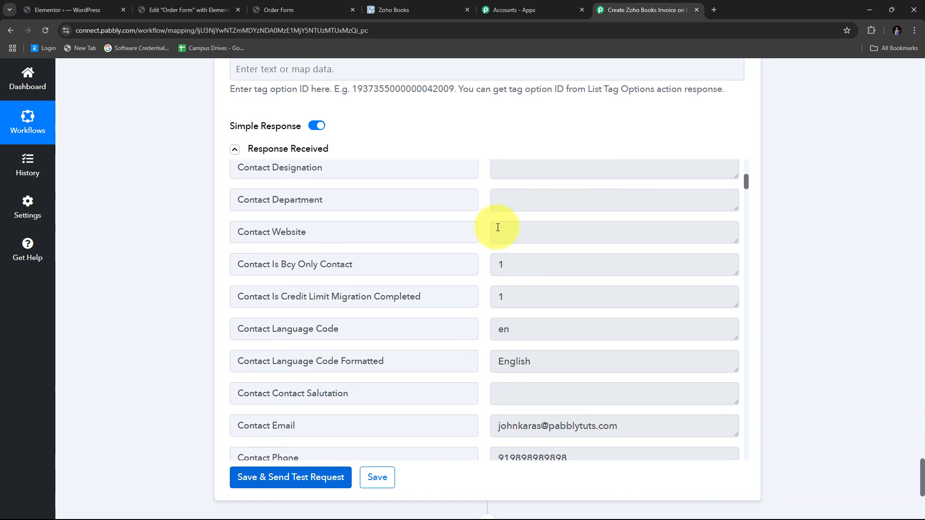
scroll(498, 228, "up", 6)
scroll(497, 227, "up", 5)
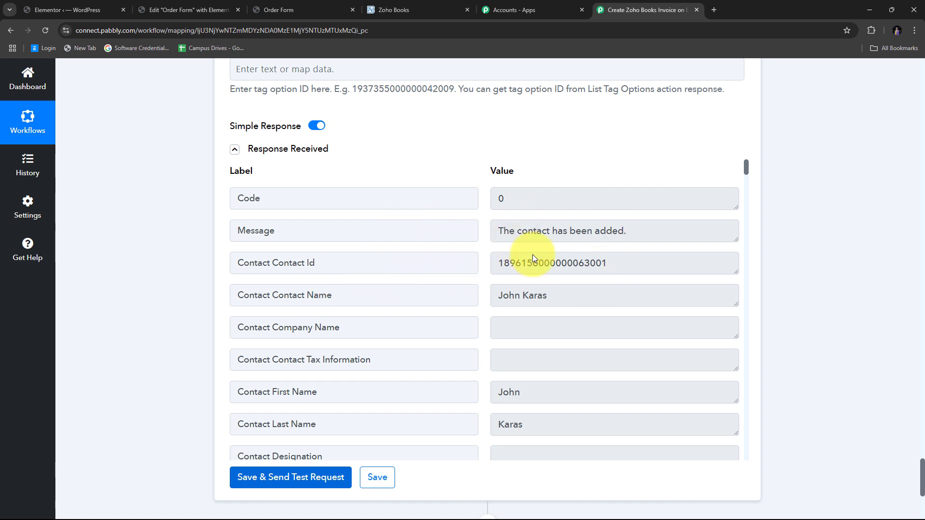
left_click(424, 10)
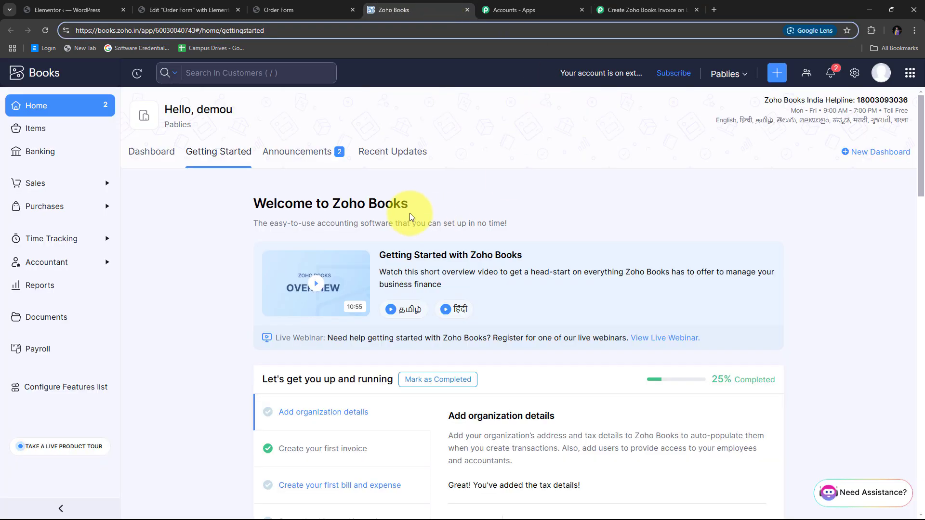
left_click(242, 73)
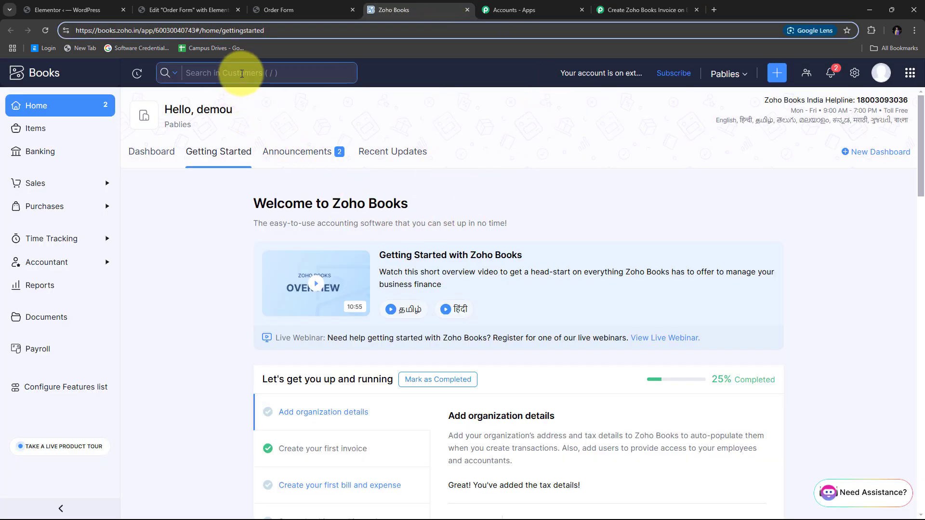
left_click(242, 73)
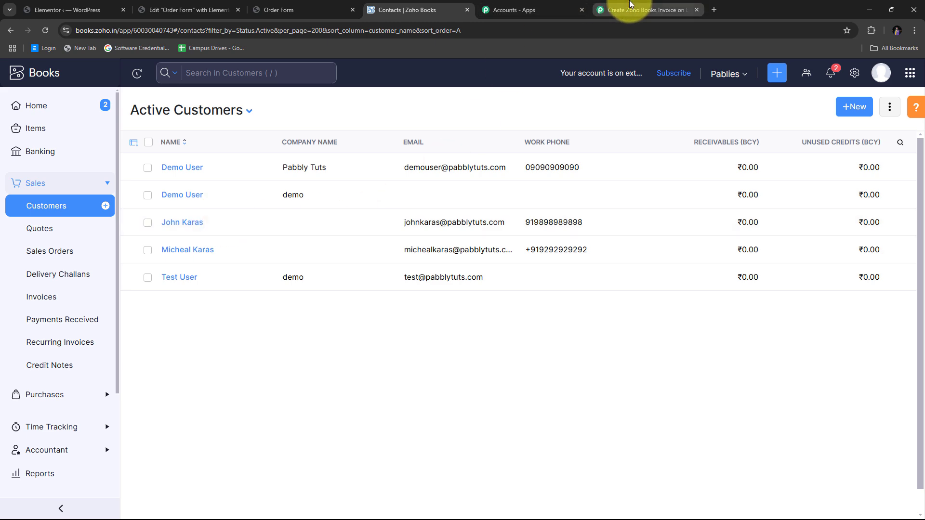
left_click(626, 9)
scroll(365, 164, "down", 3)
- Add a new Zoho Books step with the Create Sales Invoice action event and begin connecting it
scroll(859, 159, "down", 5)
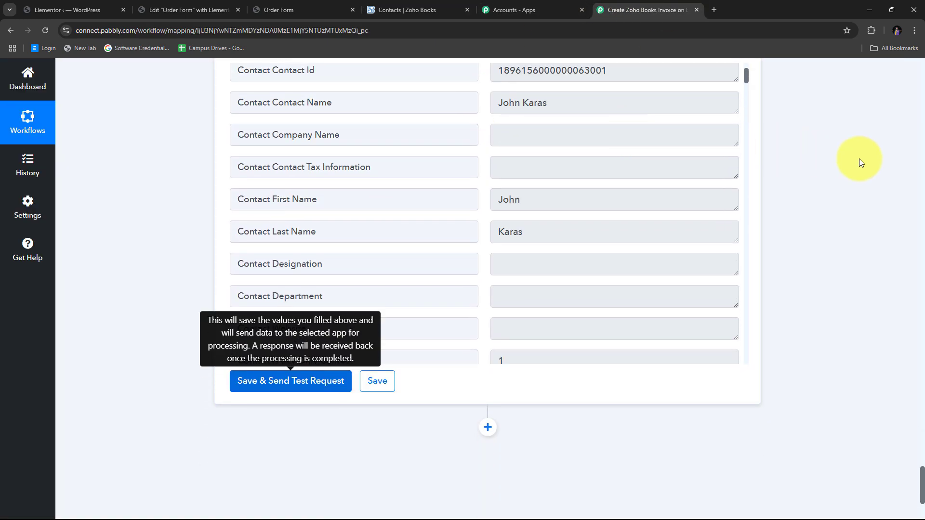
left_click(487, 284)
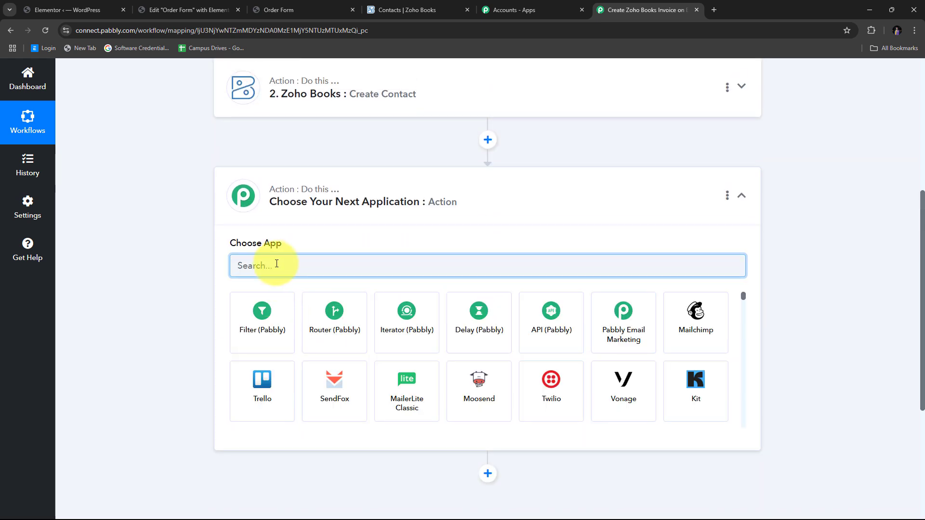
type("Zoho")
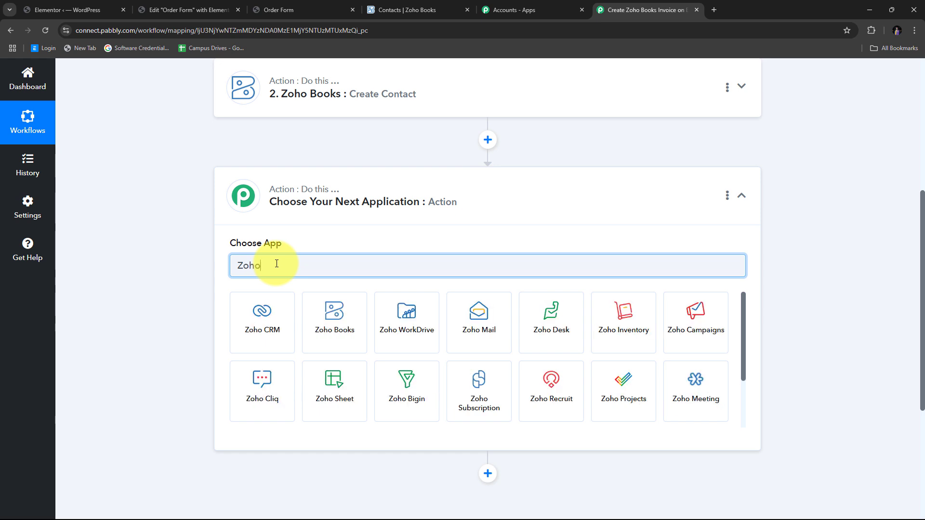
type(" Book")
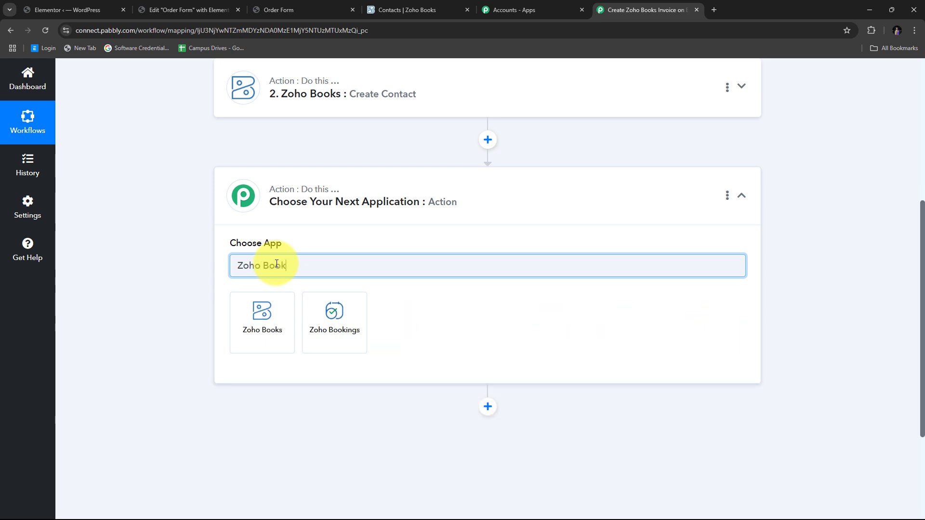
type("s")
left_click(269, 321)
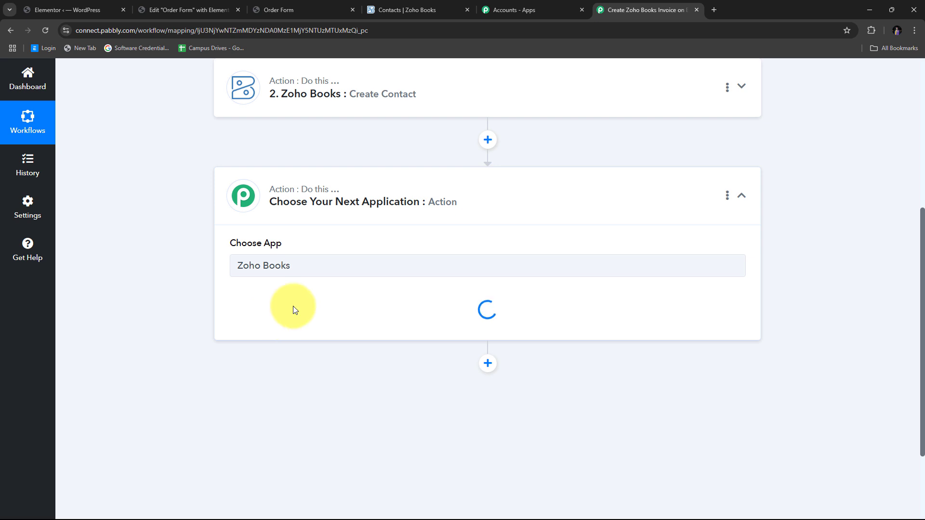
scroll(568, 254, "down", 1)
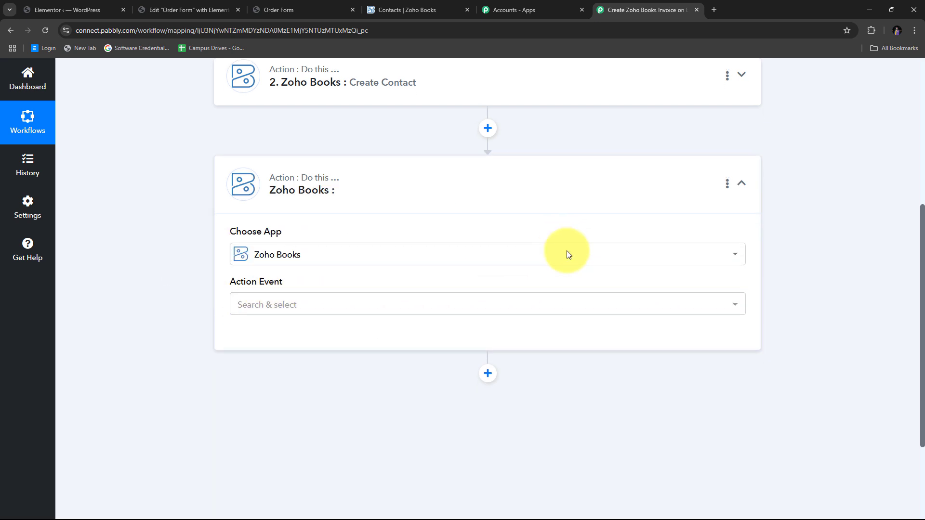
left_click(448, 268)
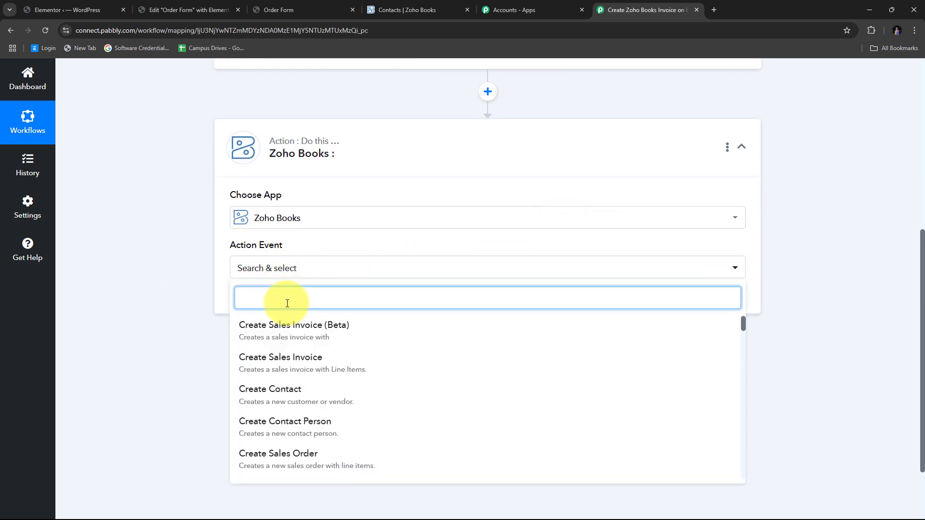
left_click(289, 368)
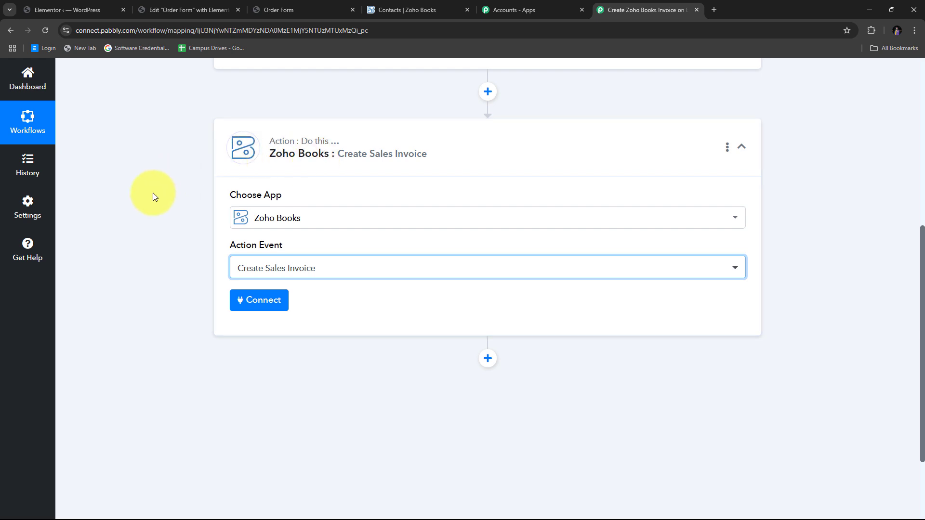
left_click(253, 303)
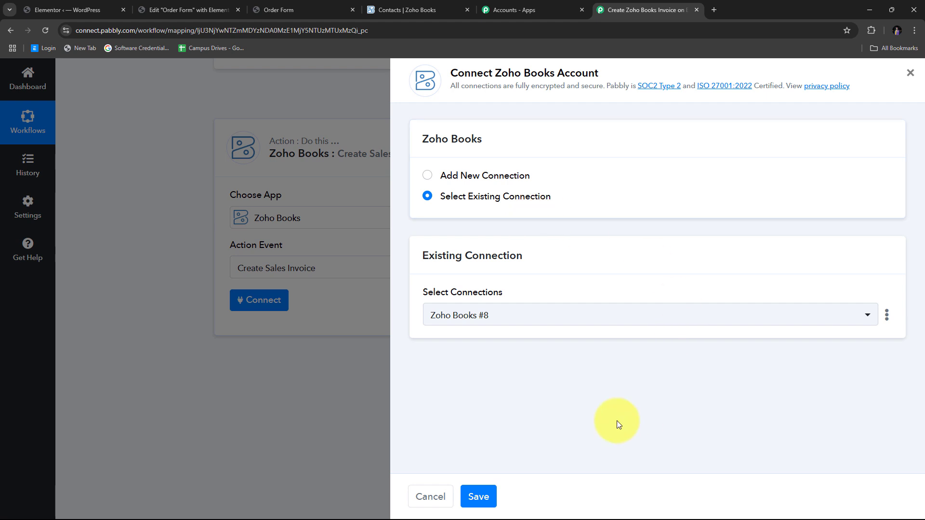
- Save the existing Zoho Books #8 connection and look over the loaded invoice fields
left_click(483, 496)
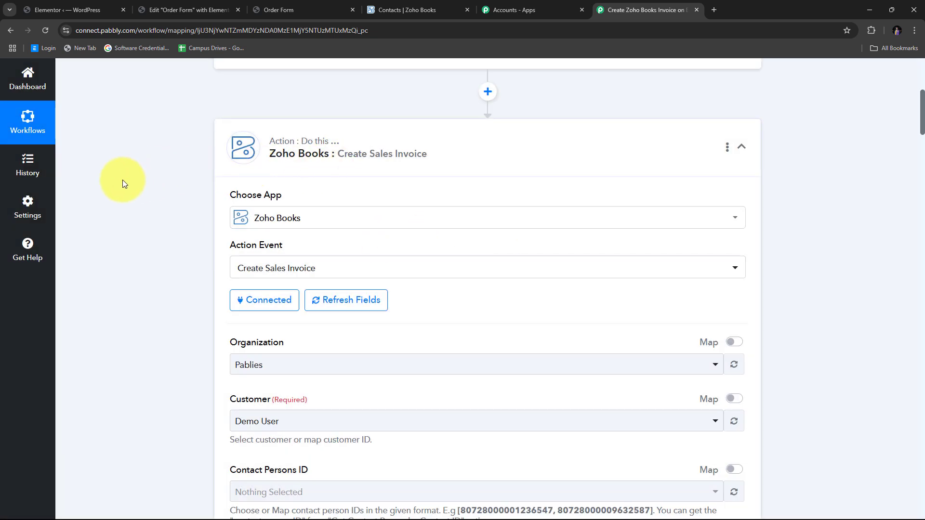
scroll(512, 192, "down", 8)
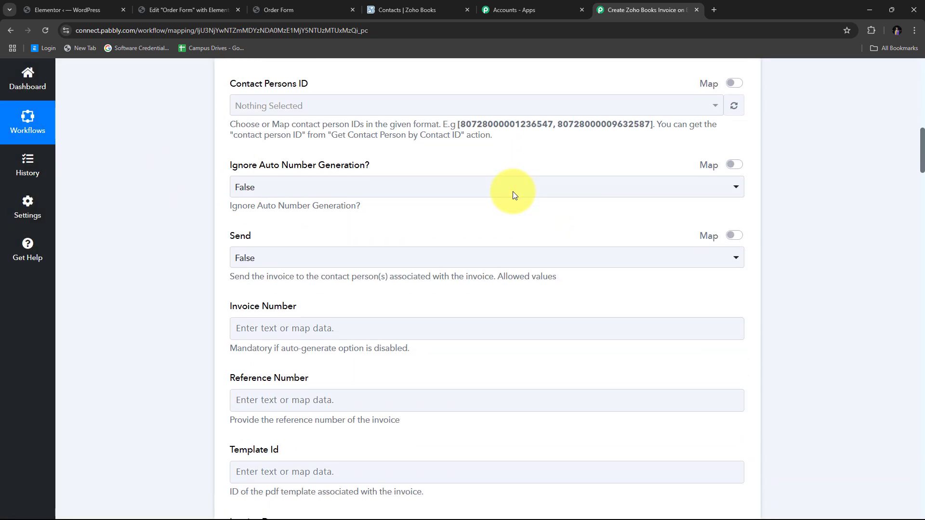
scroll(512, 192, "down", 20)
scroll(512, 192, "up", 13)
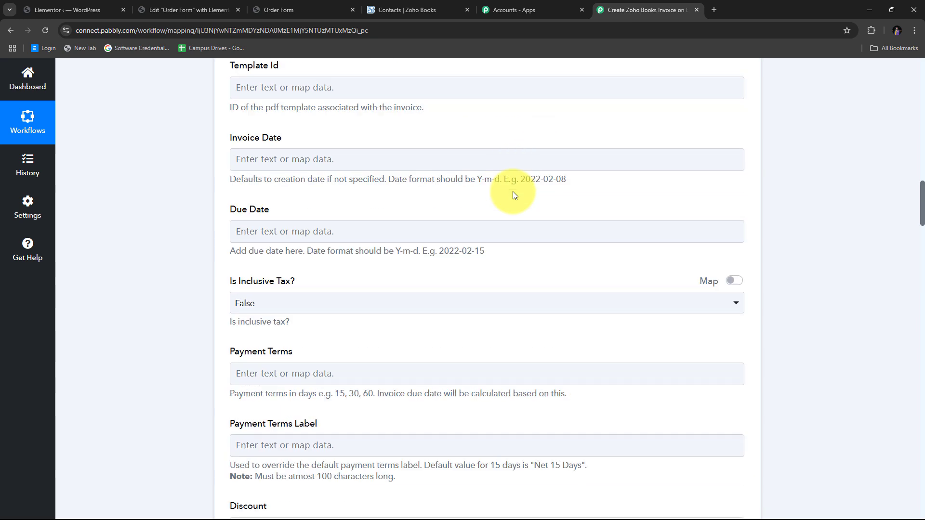
scroll(512, 192, "up", 13)
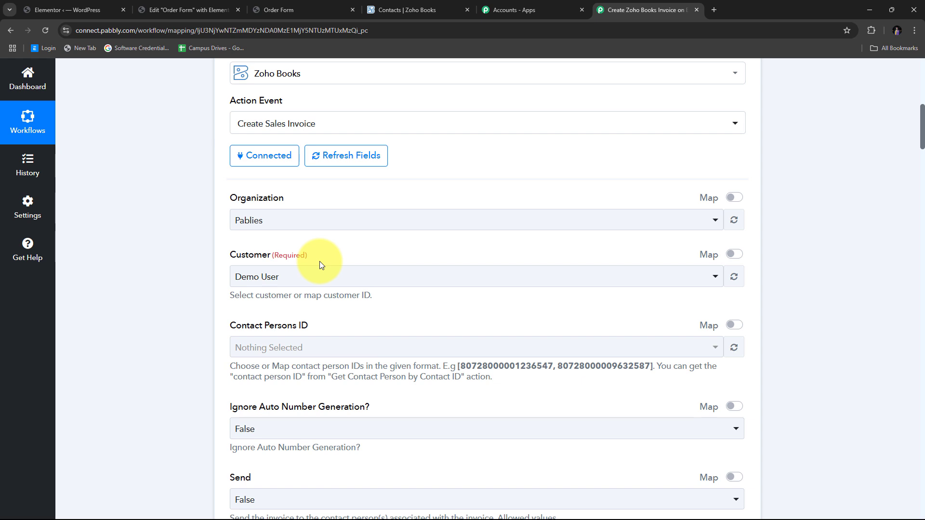
- Switch Customer to mapped, clear the preset ID, and map Create Contact's Contact Id into it
left_click(734, 255)
left_click_drag(392, 277, 218, 283)
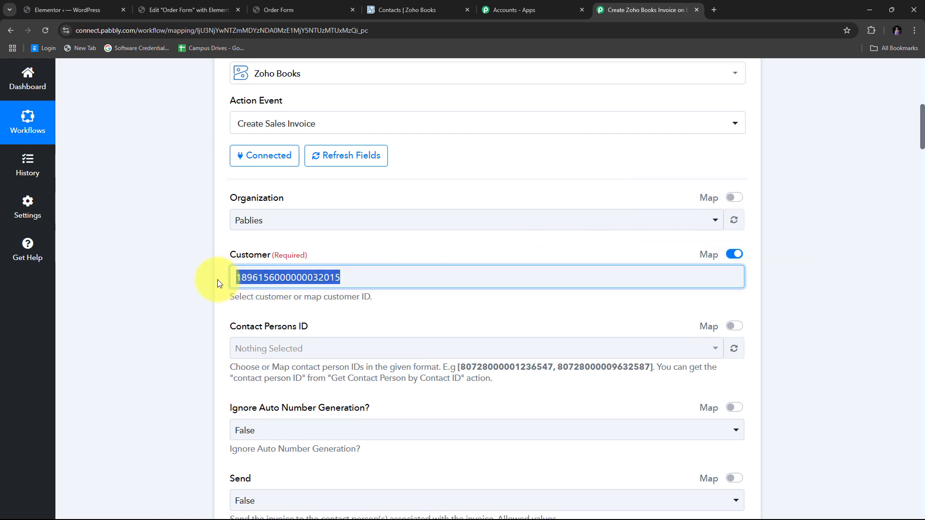
key("BackSpace")
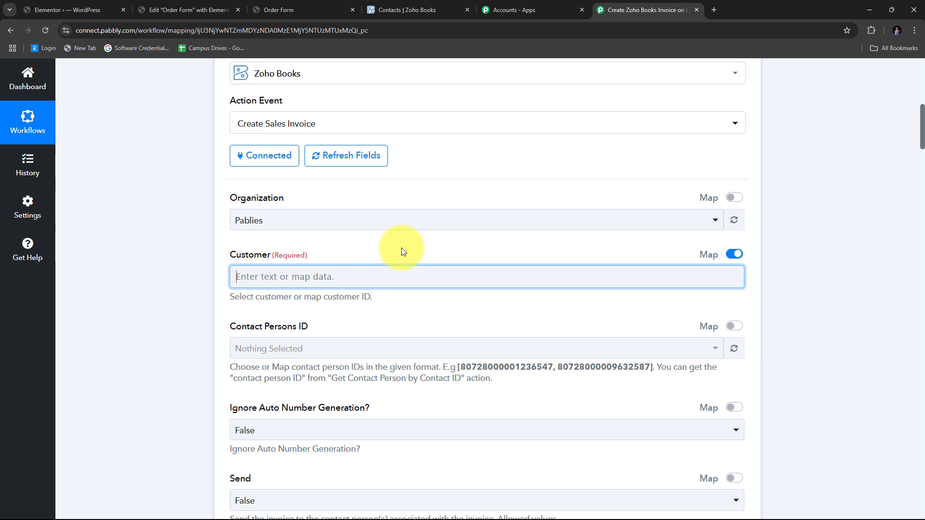
scroll(403, 248, "down", 1)
left_click(245, 226)
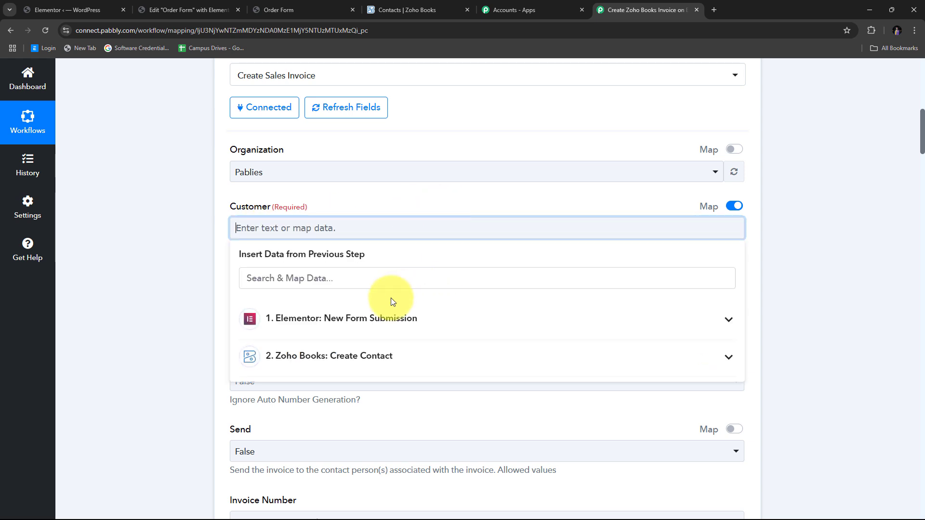
scroll(392, 301, "down", 1)
left_click(338, 313)
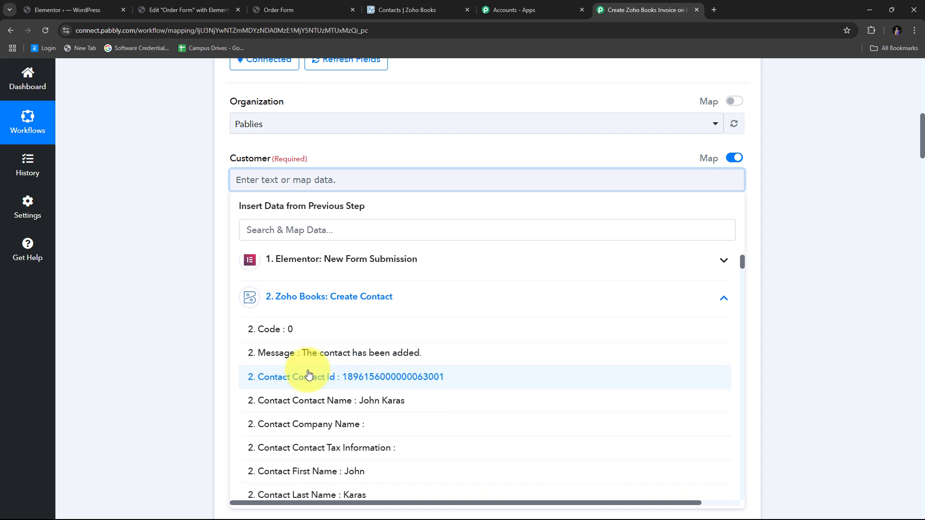
scroll(309, 374, "down", 1)
scroll(537, 371, "up", 1)
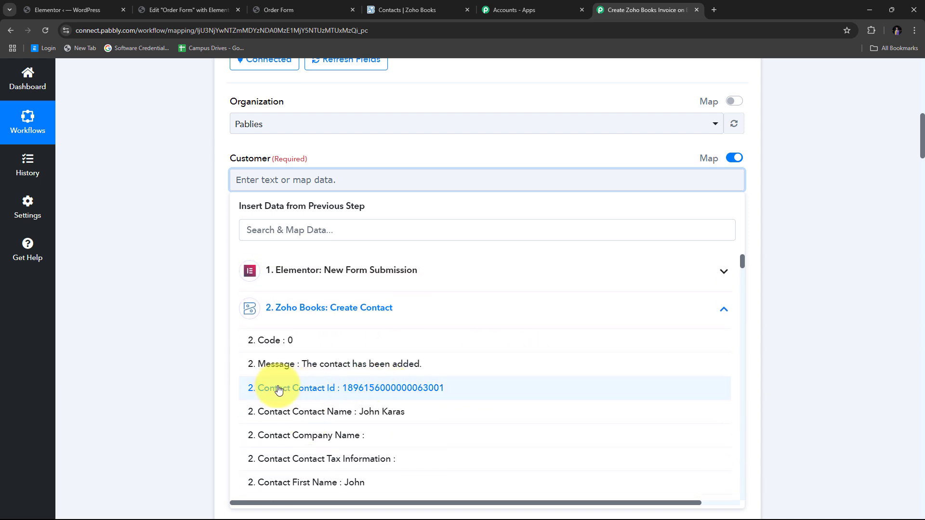
left_click(413, 388)
left_click(215, 203)
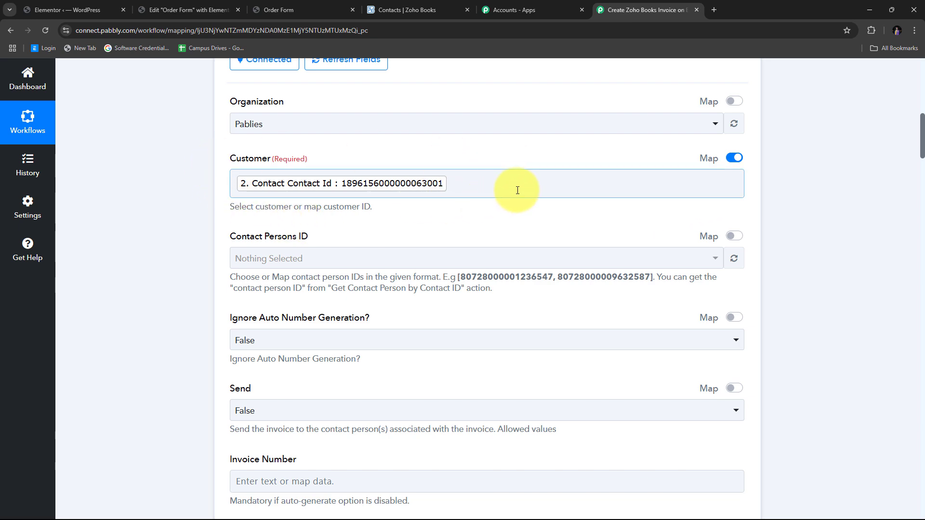
scroll(511, 193, "down", 5)
scroll(517, 194, "down", 10)
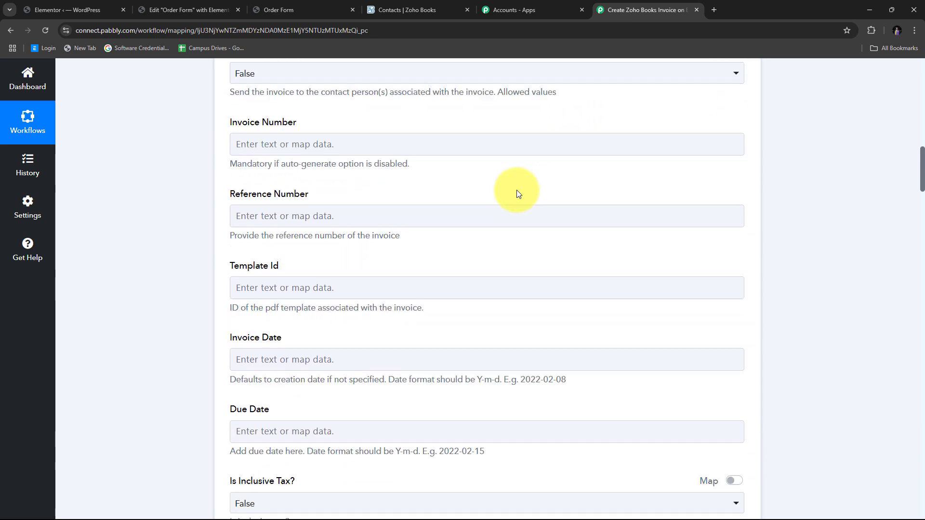
- Enter 1 as the invoice's Exchange Rate
scroll(516, 190, "down", 6)
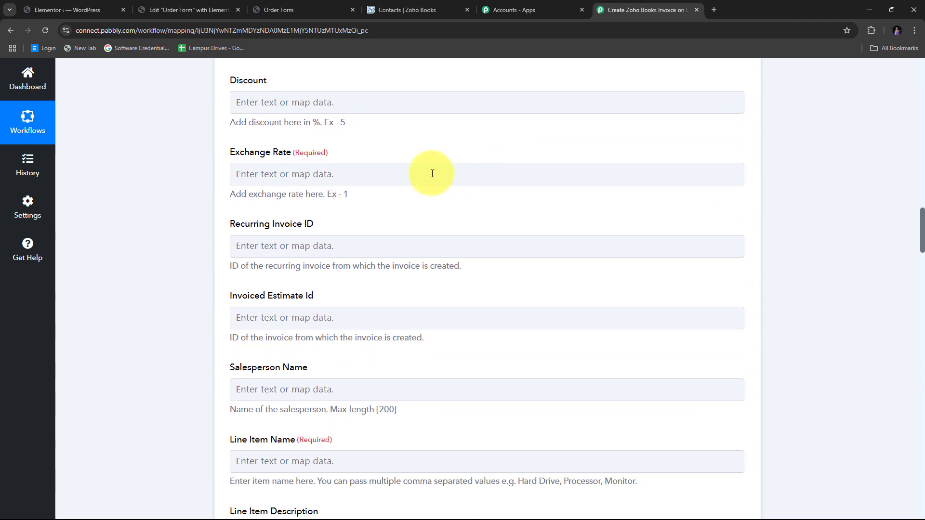
left_click(229, 174)
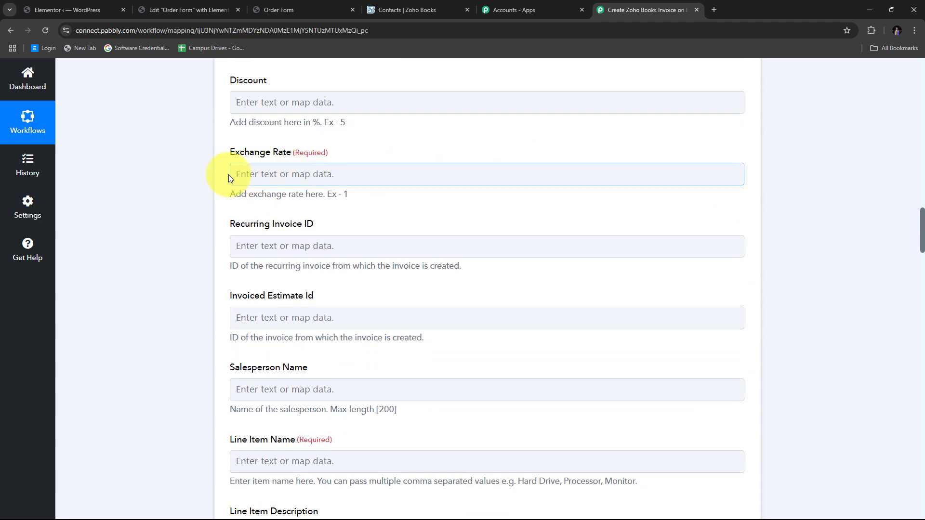
left_click(275, 175)
type("1")
left_click(374, 147)
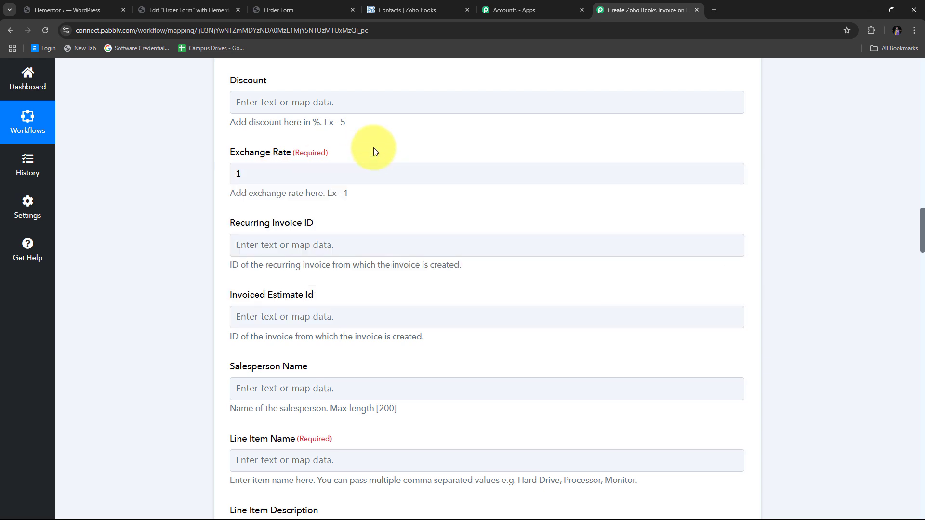
scroll(435, 150, "down", 5)
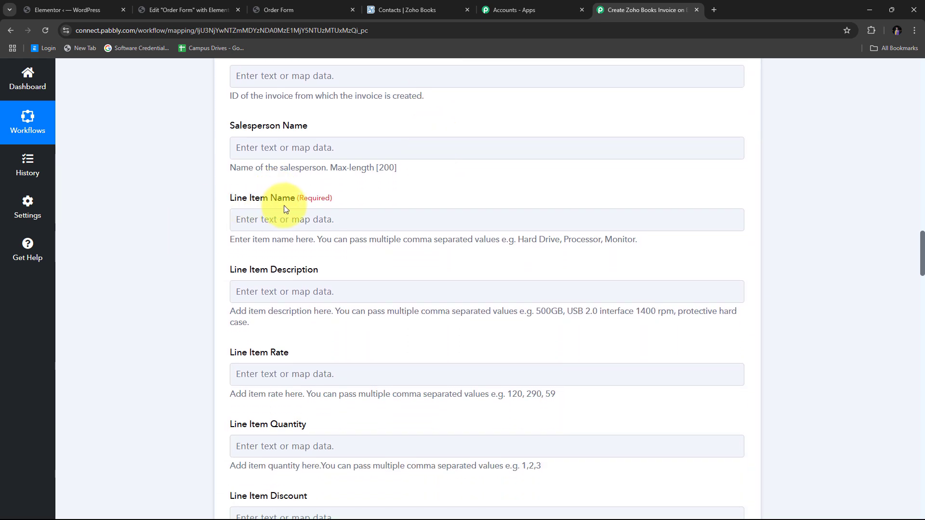
left_click(270, 214)
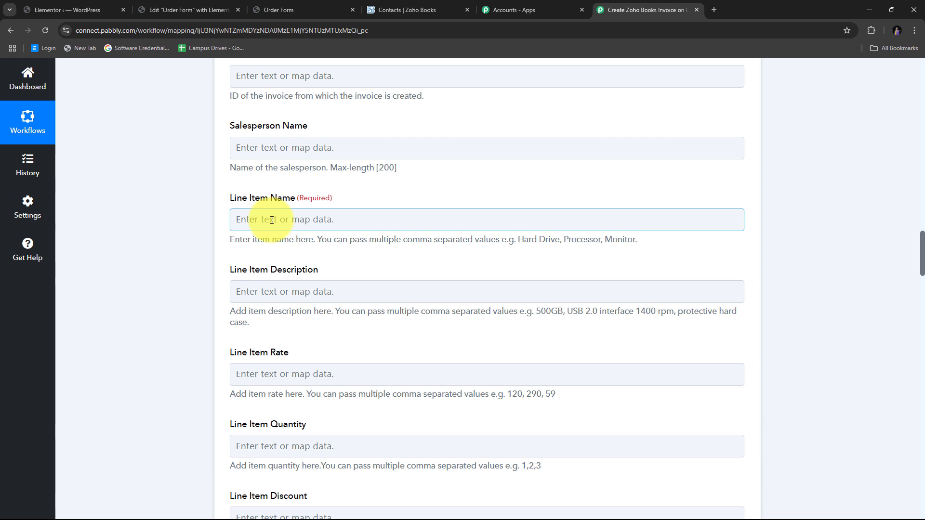
- Map the Elementor Course answer, PHP Programming (499 Rs), into Line Item Name
left_click(500, 219)
scroll(500, 198, "down", 2)
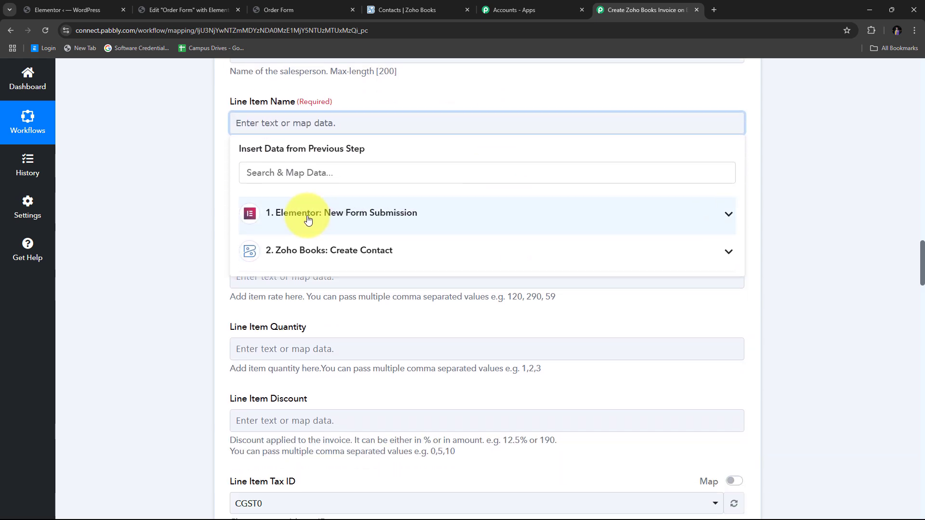
left_click(409, 219)
scroll(433, 260, "down", 1)
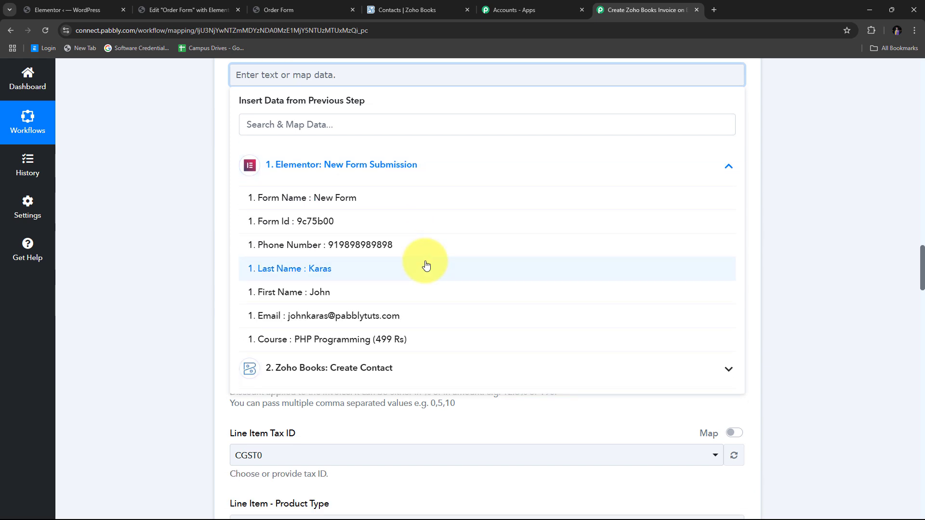
left_click(375, 345)
left_click(163, 260)
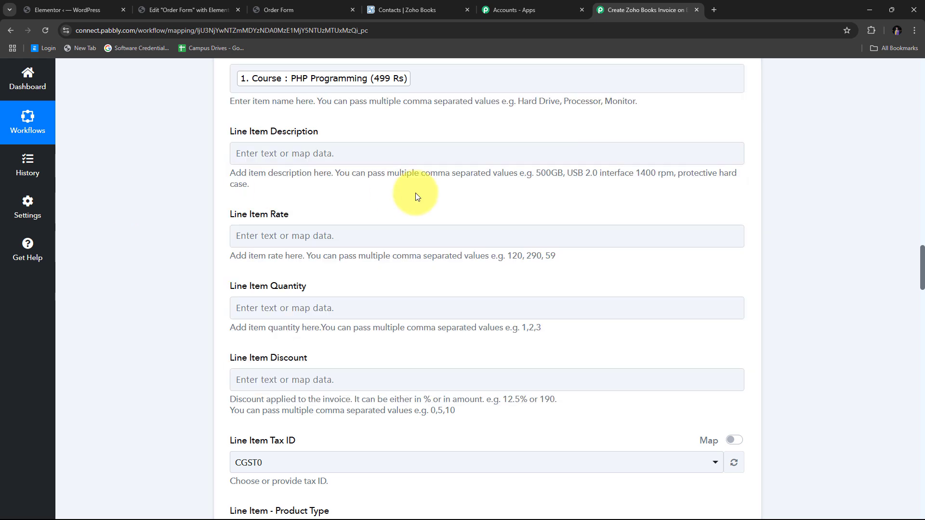
scroll(440, 187, "up", 1)
scroll(341, 208, "down", 1)
left_click(292, 237)
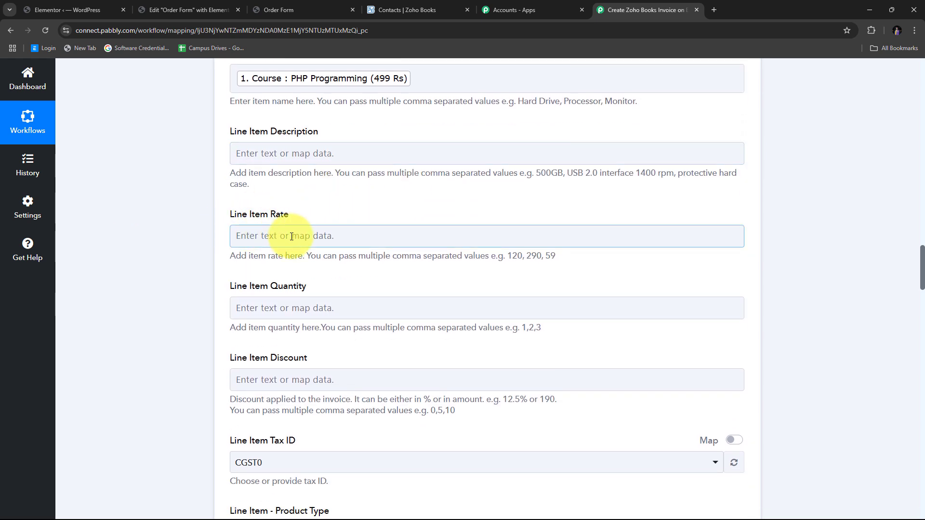
scroll(289, 238, "up", 1)
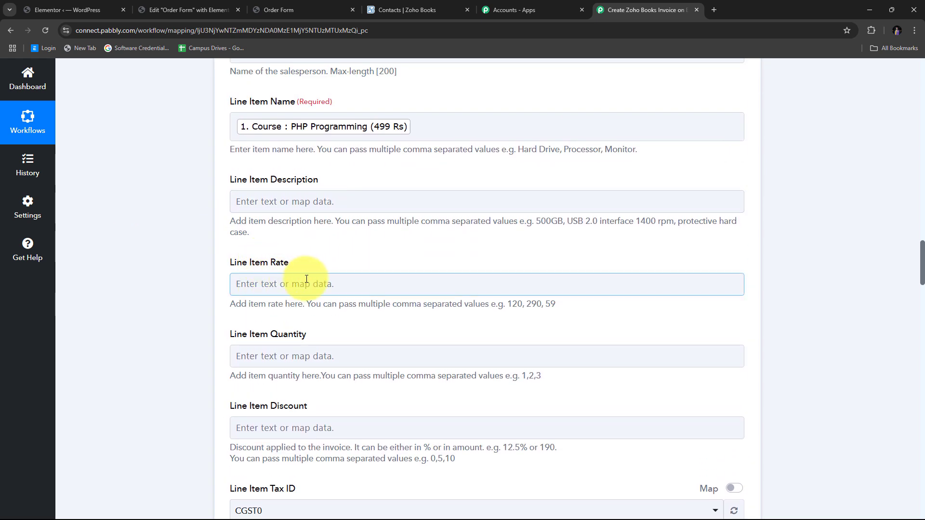
left_click(267, 128)
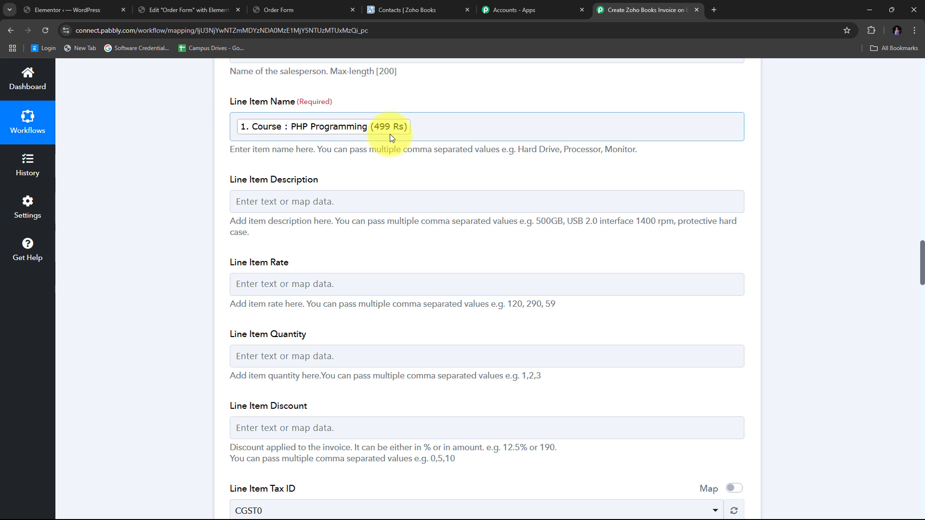
scroll(389, 134, "up", 1)
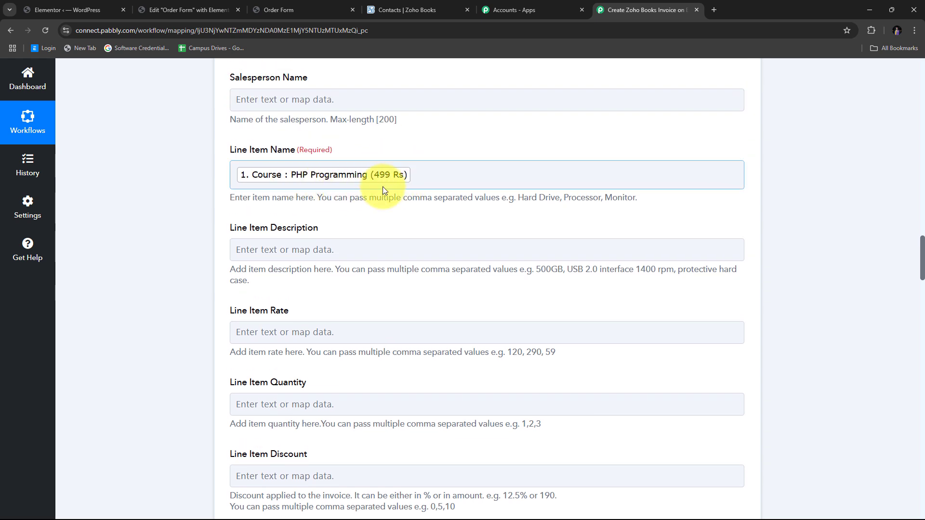
left_click(372, 205)
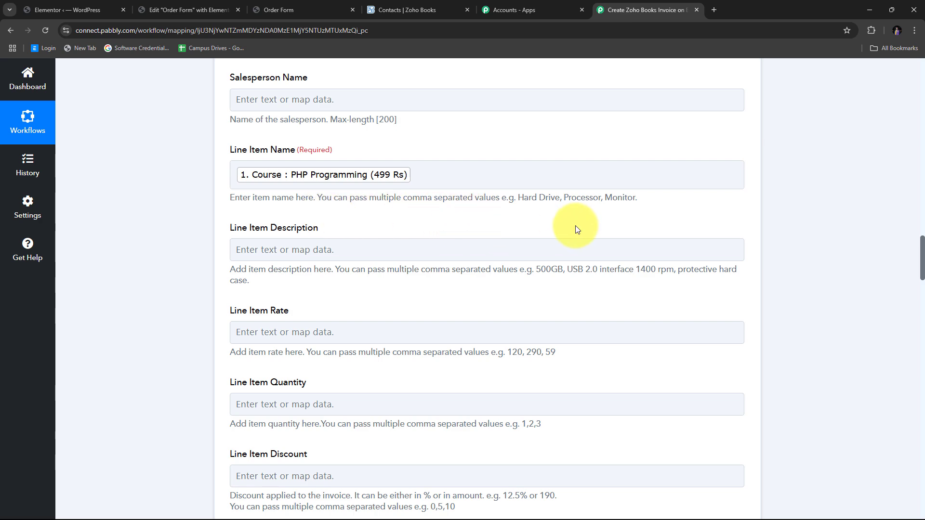
scroll(576, 225, "up", 20)
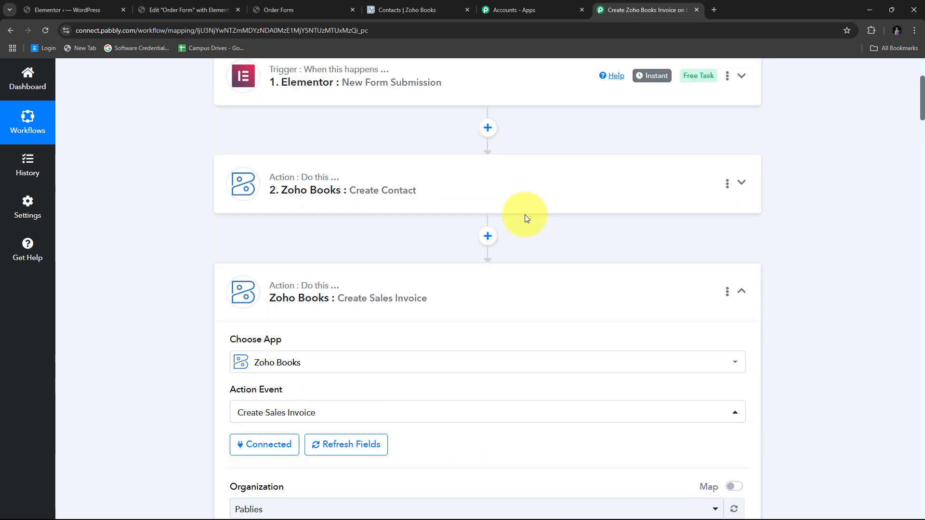
- Insert a Text Formatter (Pabbly) step using the Text Parser event before the invoice step, and connect it
scroll(413, 237, "up", 4)
scroll(244, 191, "down", 4)
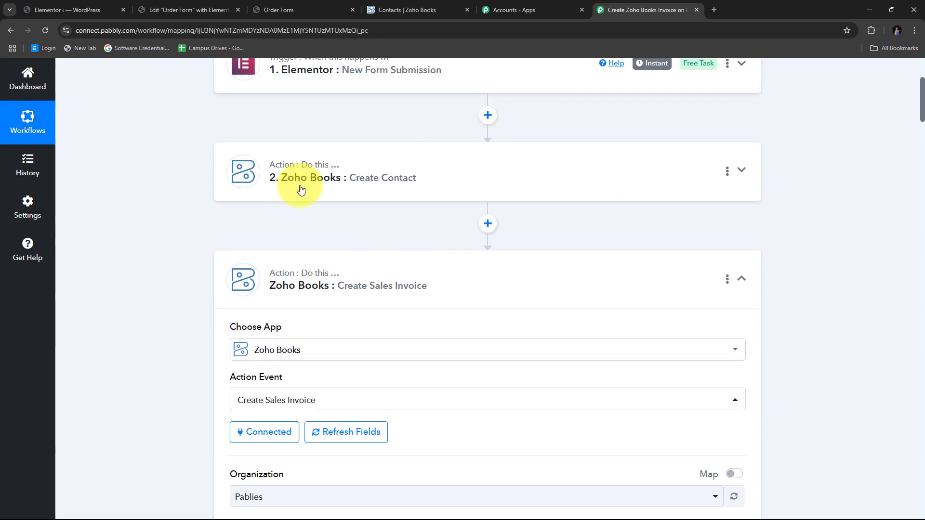
left_click(488, 225)
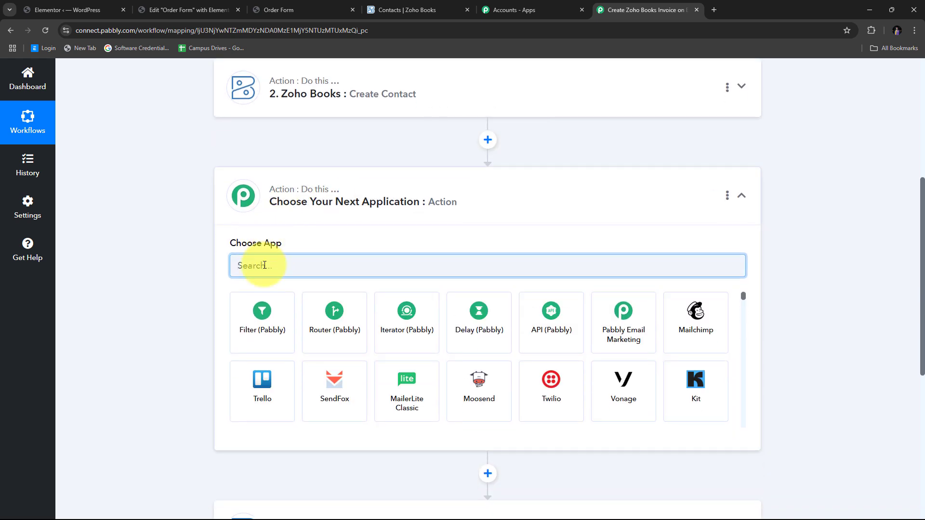
type("Text")
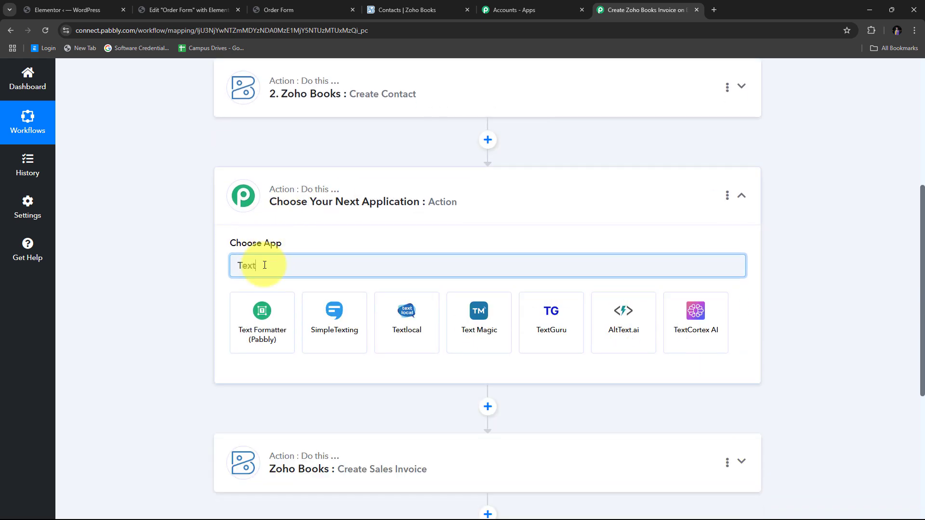
left_click(266, 322)
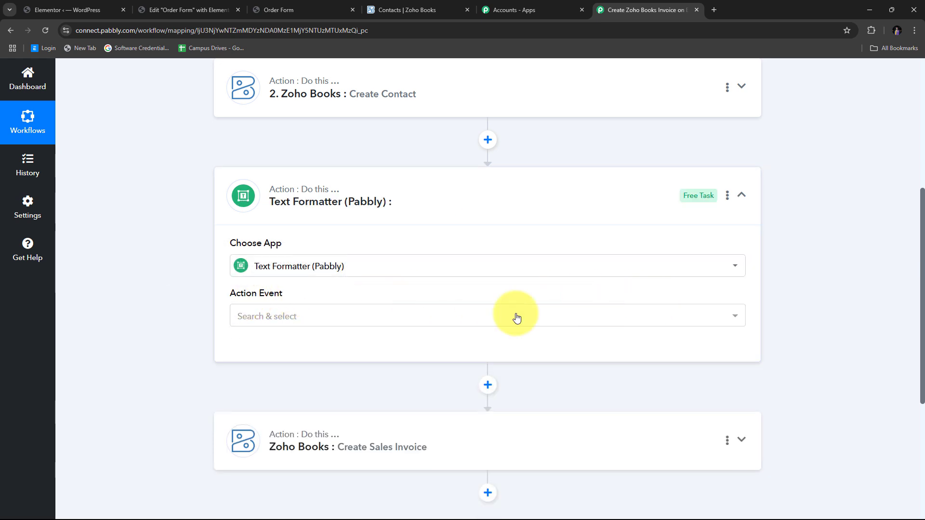
left_click(333, 317)
scroll(371, 243, "down", 2)
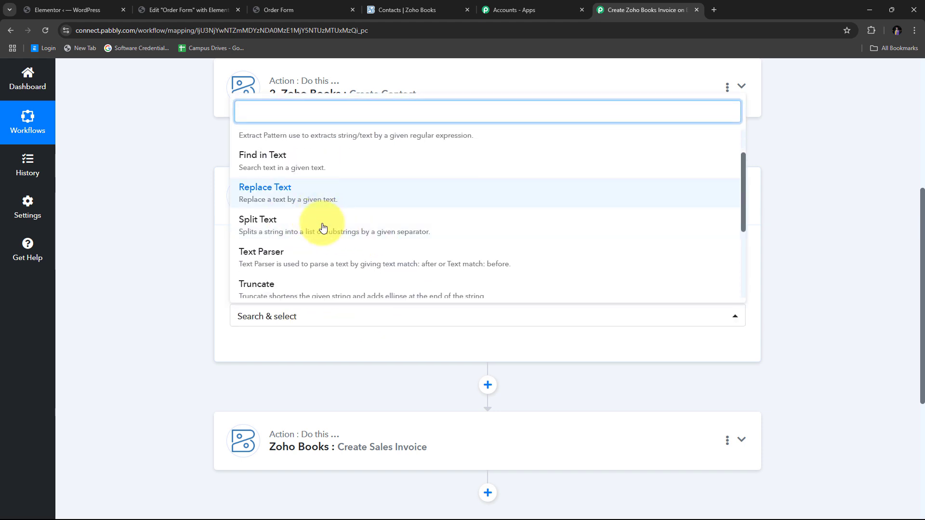
left_click(287, 262)
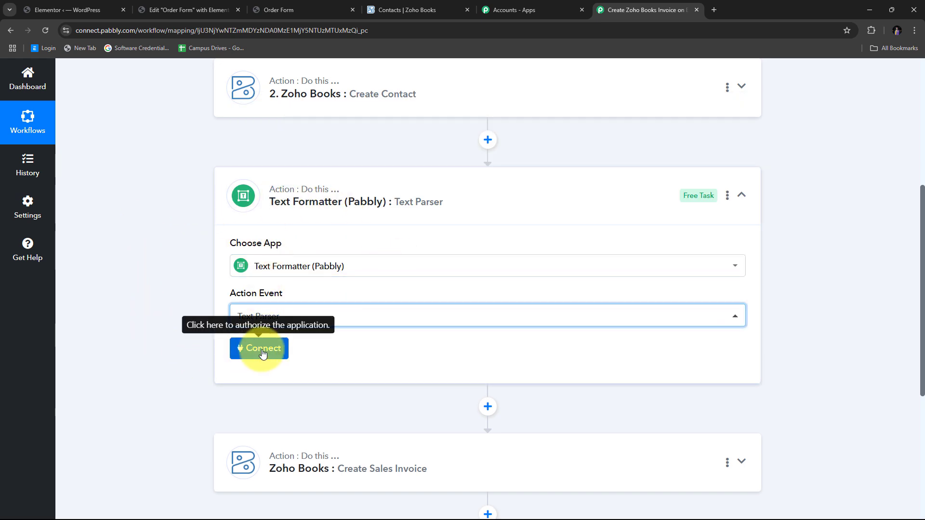
left_click(241, 348)
- Map the Elementor submission's Course field into the Text Parser's Text field
scroll(438, 196, "down", 4)
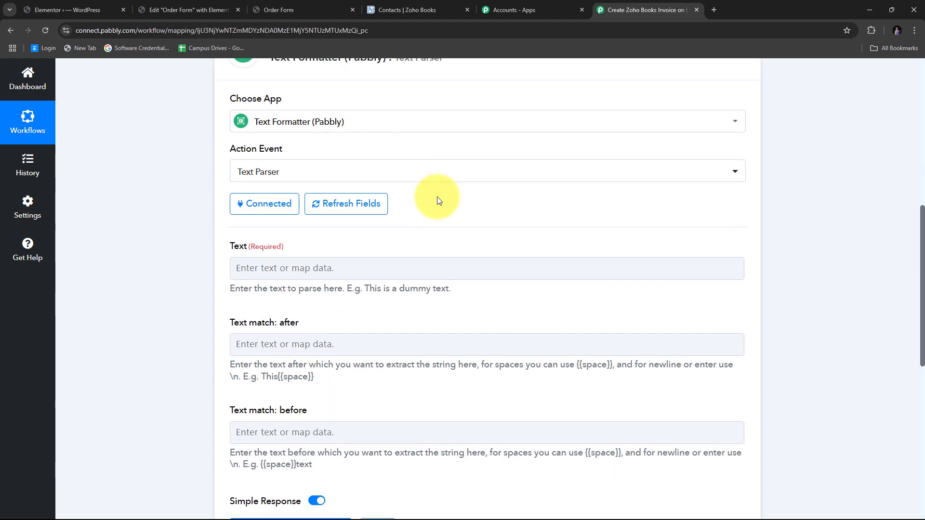
scroll(264, 198, "up", 2)
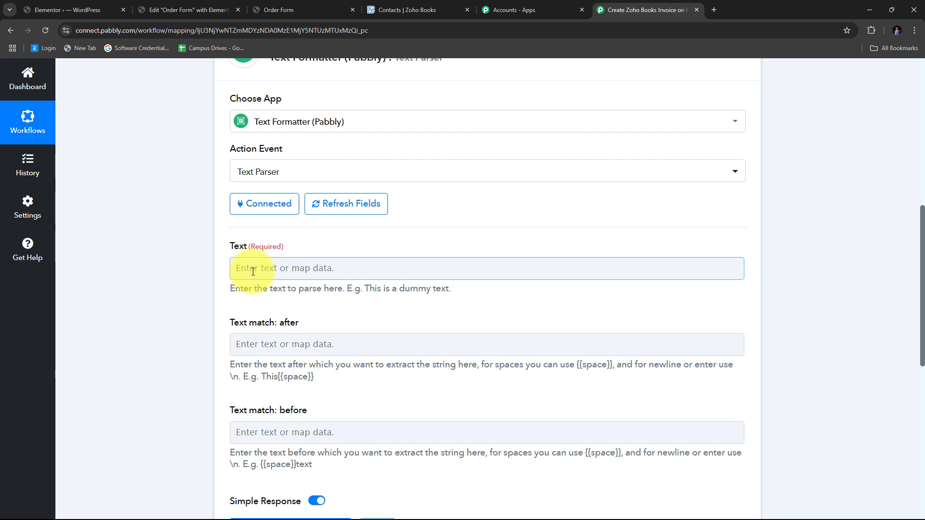
left_click(253, 271)
scroll(497, 207, "down", 2)
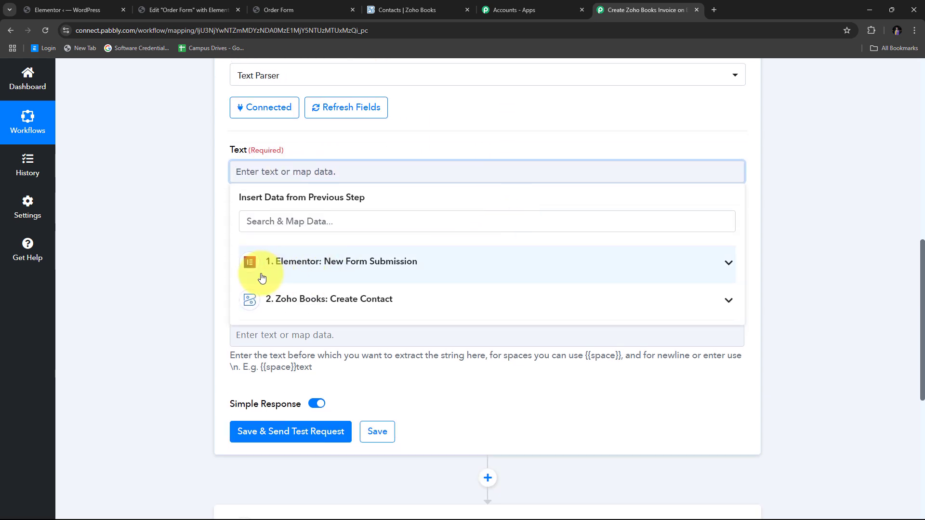
left_click(337, 272)
scroll(455, 299, "down", 3)
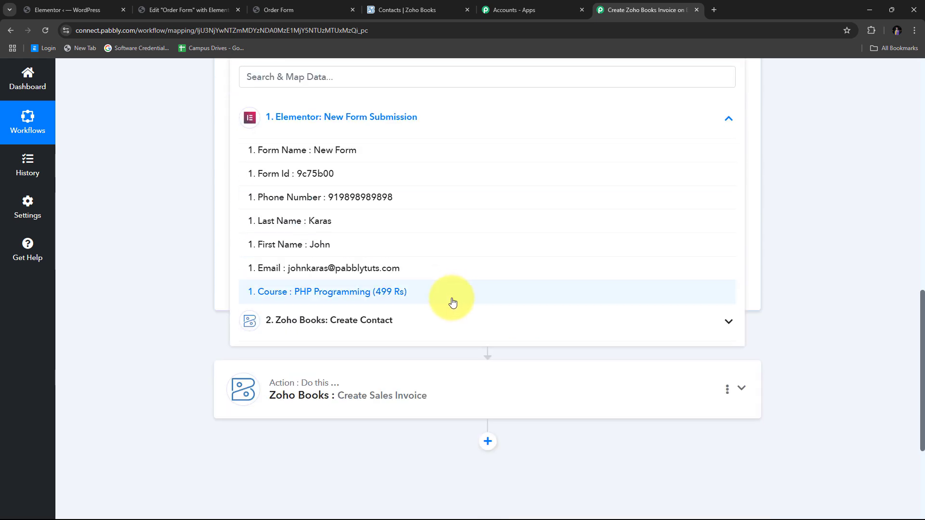
left_click(402, 298)
left_click(161, 207)
scroll(161, 203, "up", 3)
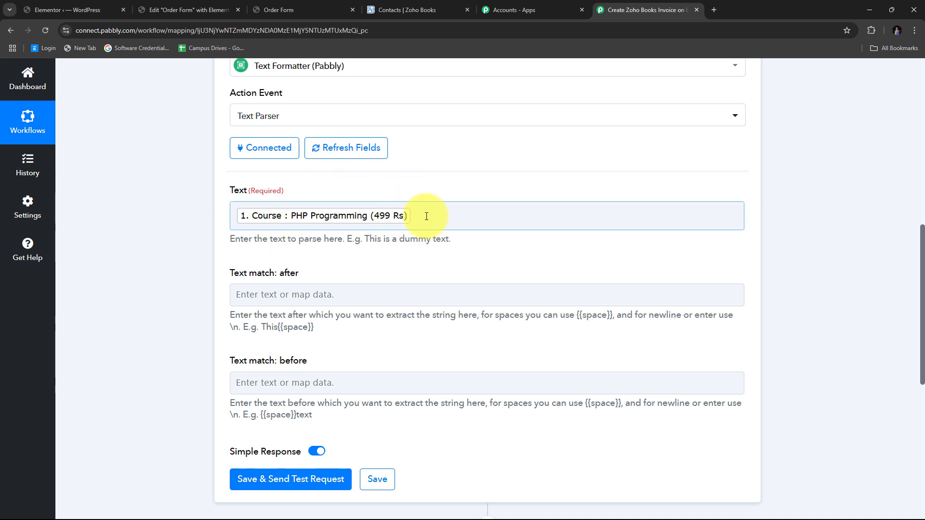
scroll(424, 212, "down", 1)
scroll(368, 192, "up", 1)
left_click(374, 218)
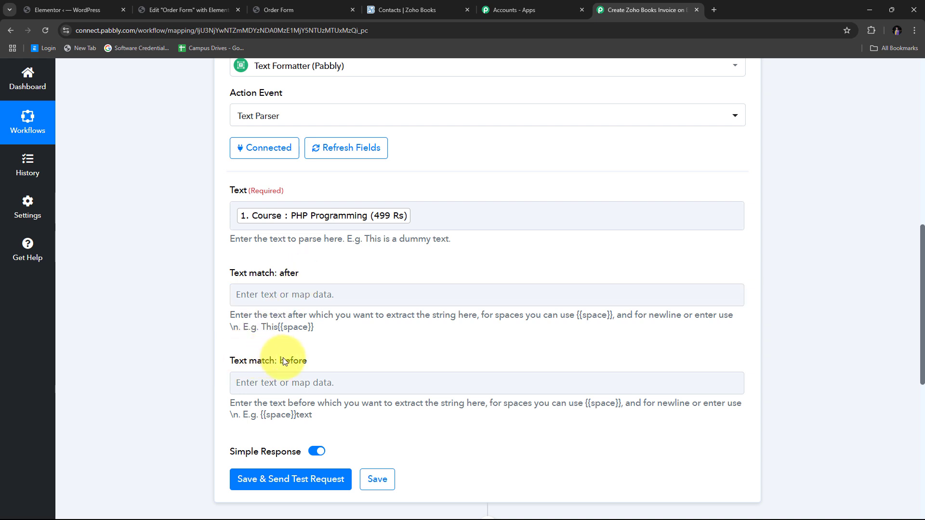
- Set the text to match after to ( and the text to match before to )
left_click(257, 295)
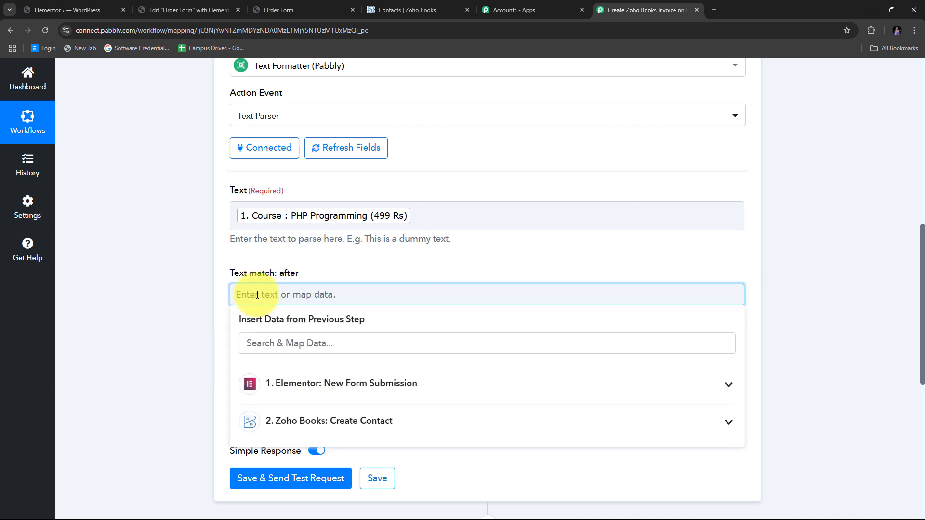
type("(")
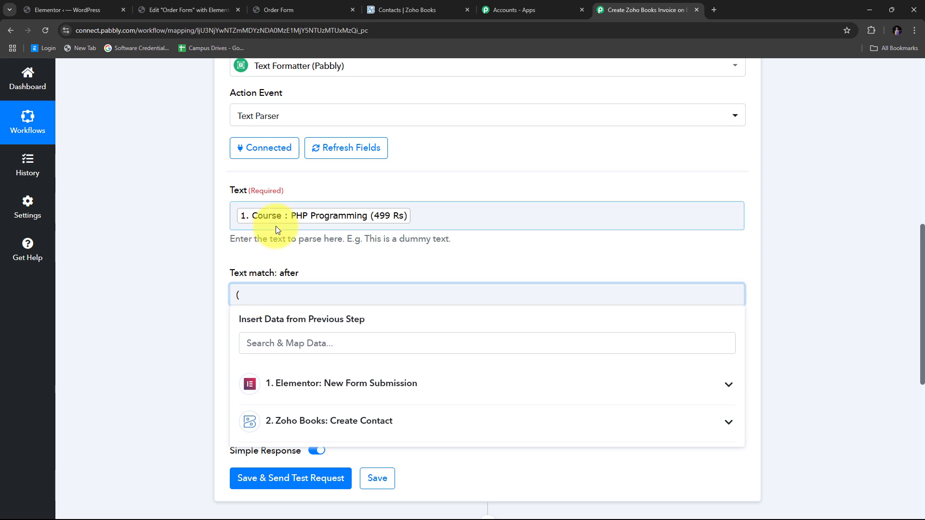
left_click(260, 237)
scroll(261, 237, "down", 1)
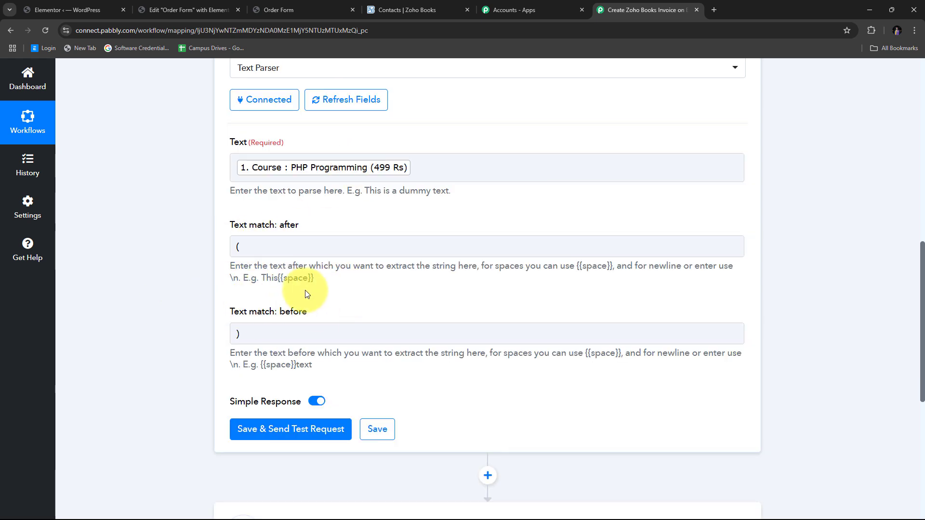
scroll(289, 270, "down", 1)
scroll(284, 233, "down", 2)
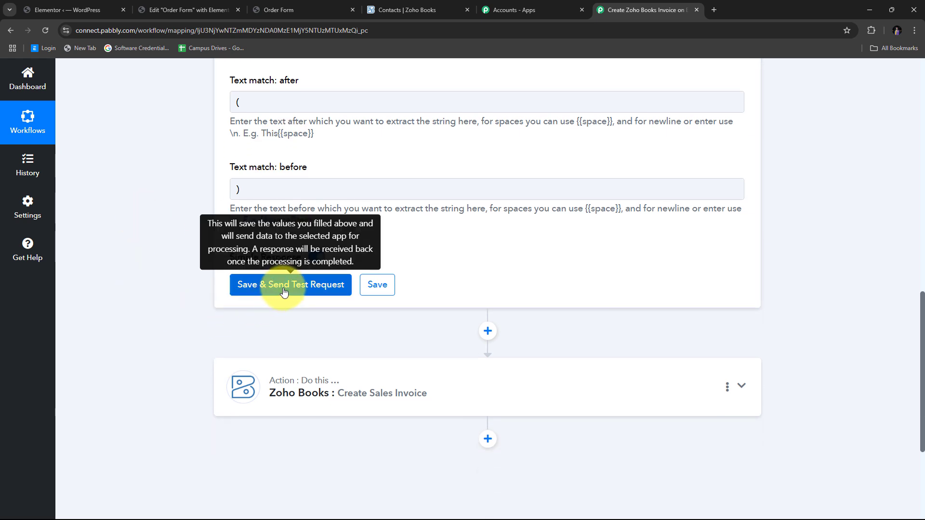
- Save the Text Parser and run a test, confirming the Result is 499 Rs
left_click(284, 287)
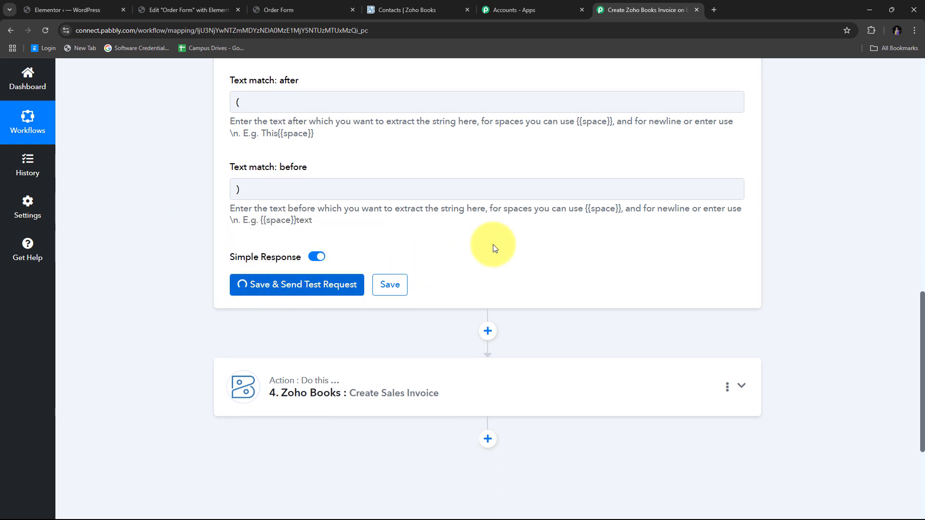
scroll(221, 252, "down", 1)
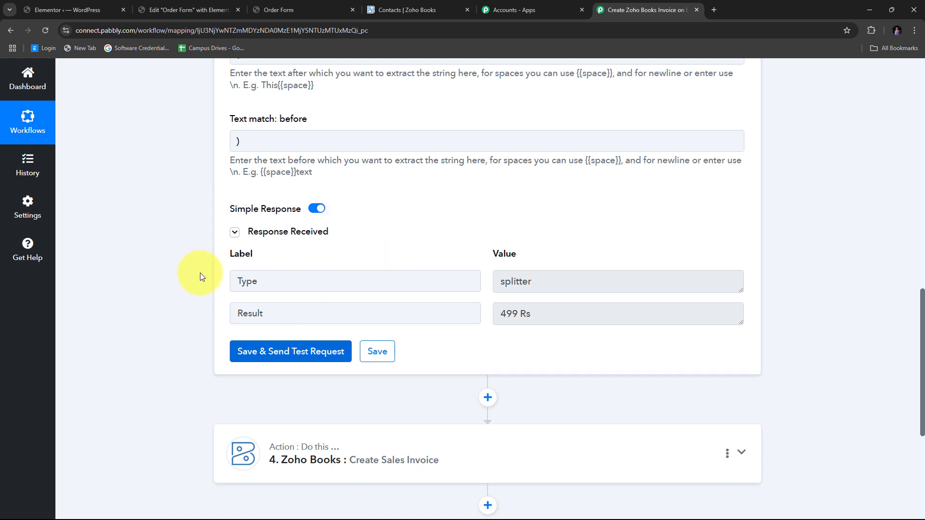
left_click_drag(544, 319, 444, 310)
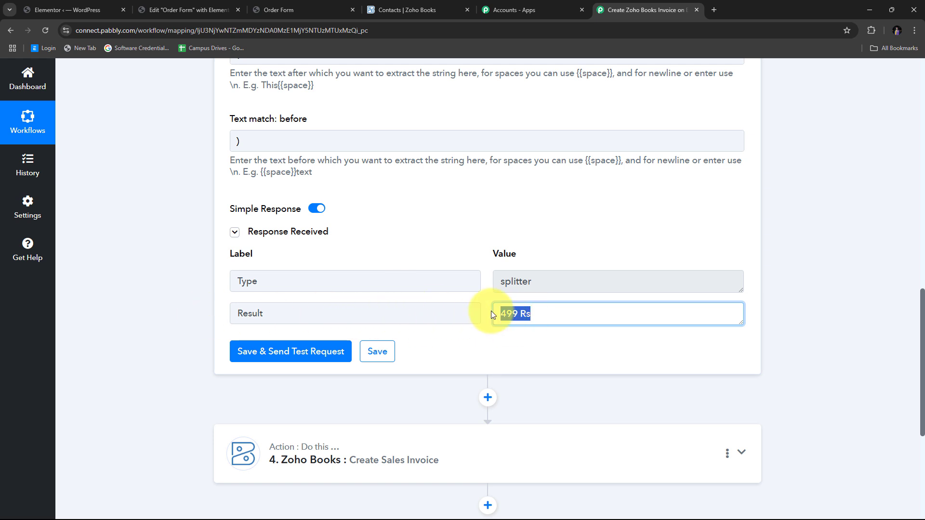
scroll(283, 302, "down", 4)
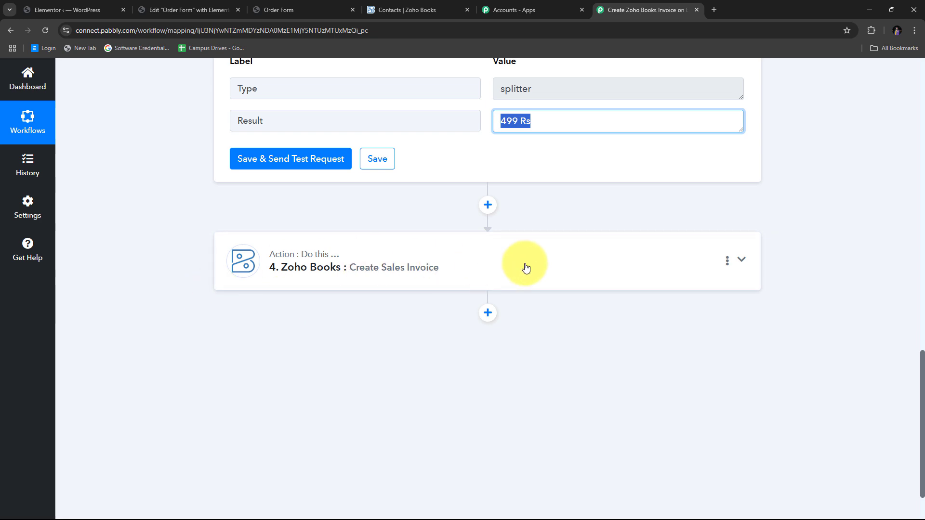
scroll(524, 266, "up", 1)
- Map the Text Parser's 499 Rs result into the invoice's Line Item Rate
left_click(746, 313)
scroll(363, 267, "down", 10)
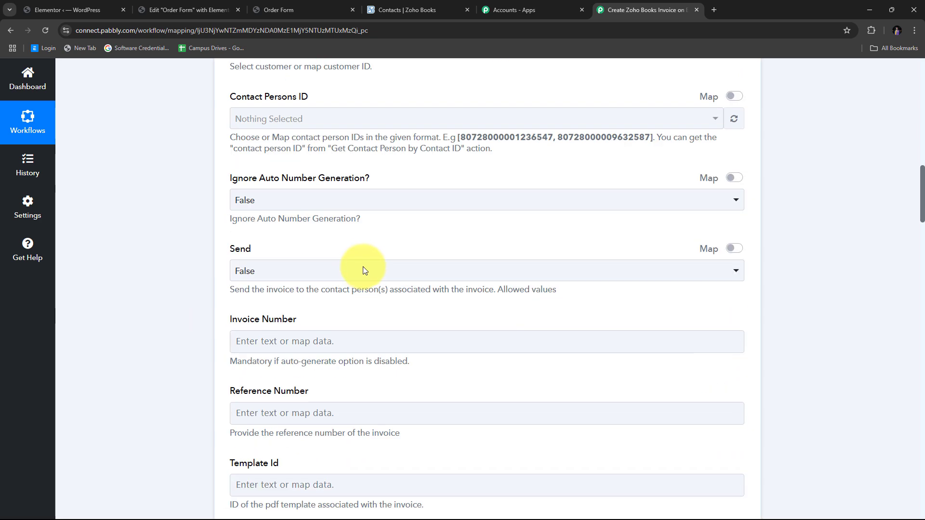
scroll(513, 240, "up", 8)
scroll(515, 241, "down", 15)
scroll(514, 240, "down", 12)
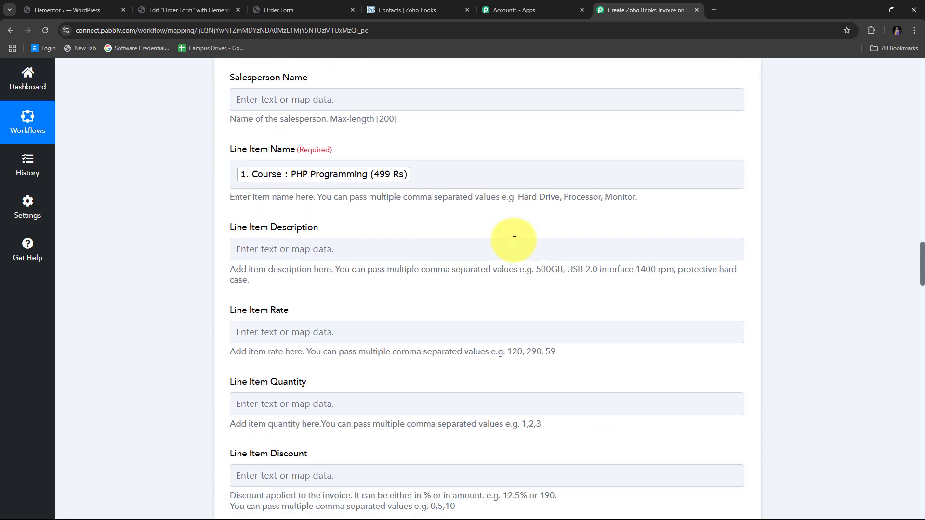
scroll(514, 241, "up", 3)
scroll(281, 266, "down", 1)
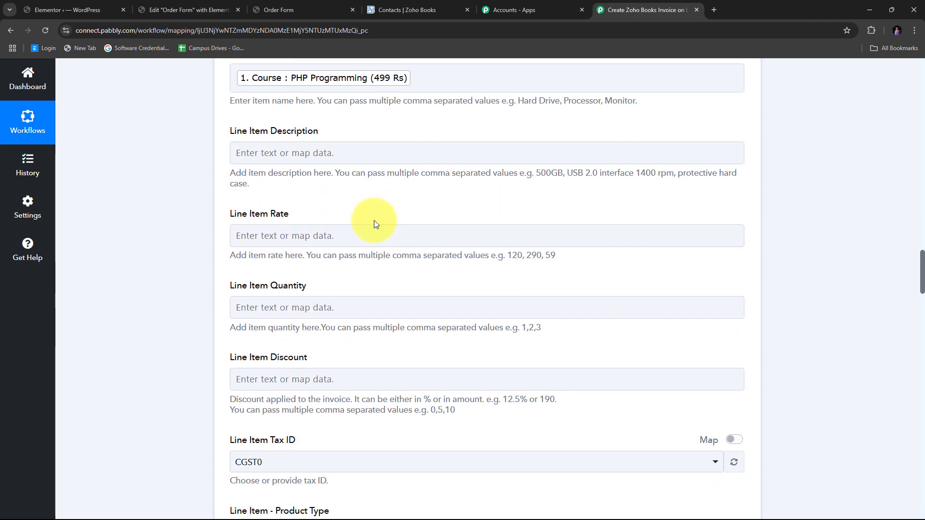
left_click(258, 235)
scroll(471, 207, "down", 1)
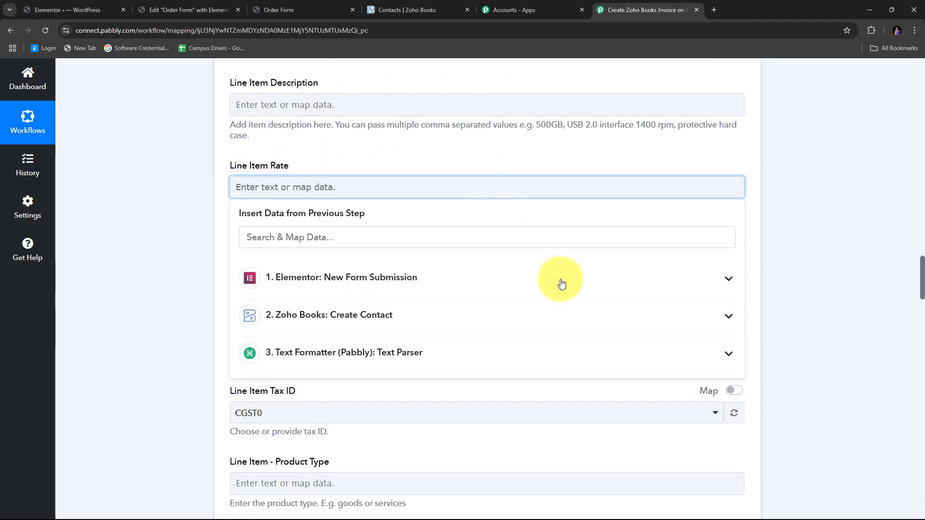
left_click(413, 360)
scroll(458, 324, "down", 3)
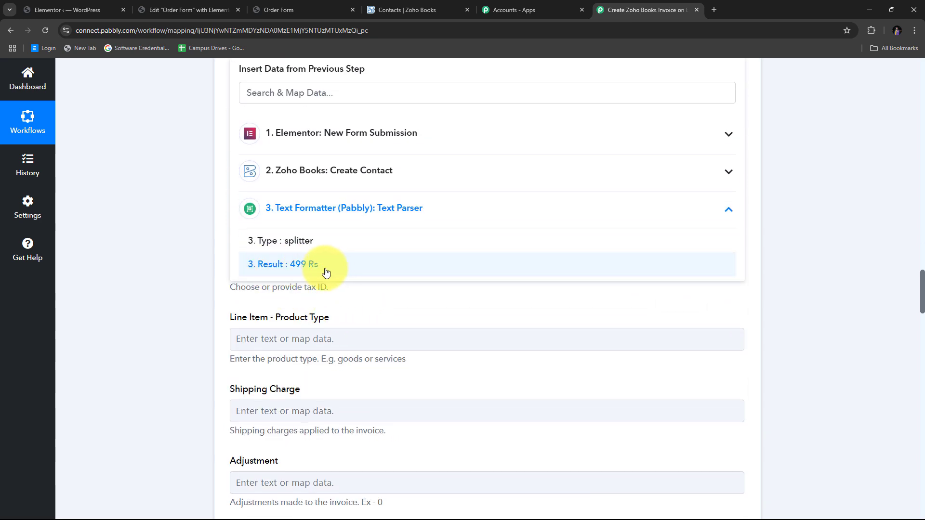
left_click(324, 273)
scroll(289, 203, "up", 4)
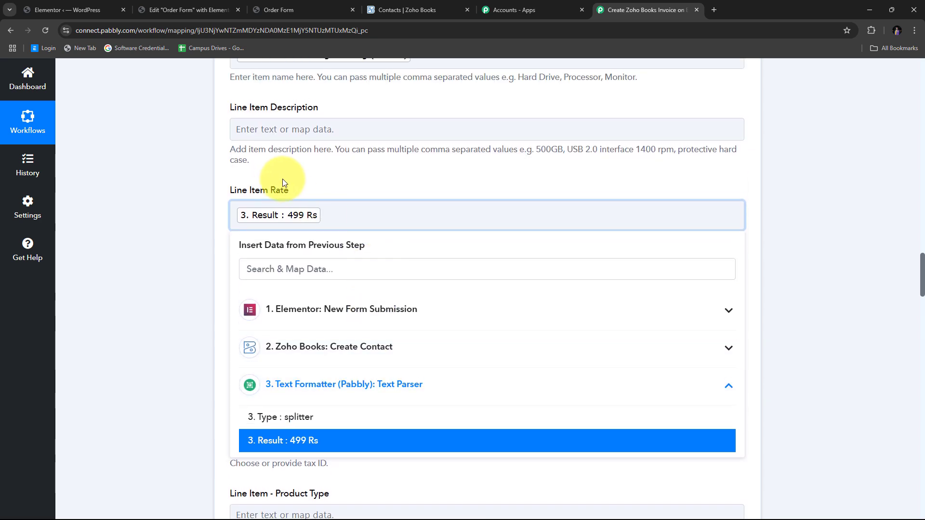
left_click(475, 201)
scroll(264, 222, "down", 1)
- Set Line Item Quantity to 1
left_click(277, 250)
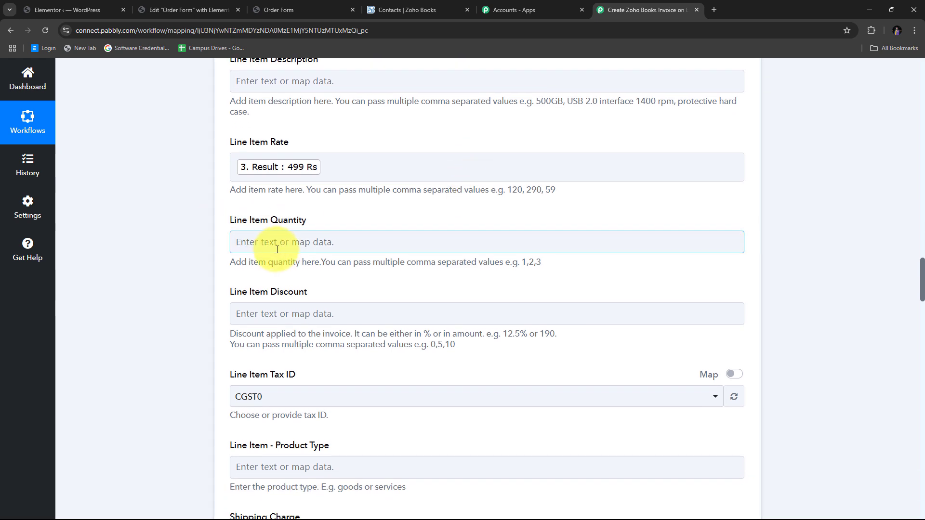
left_click(284, 252)
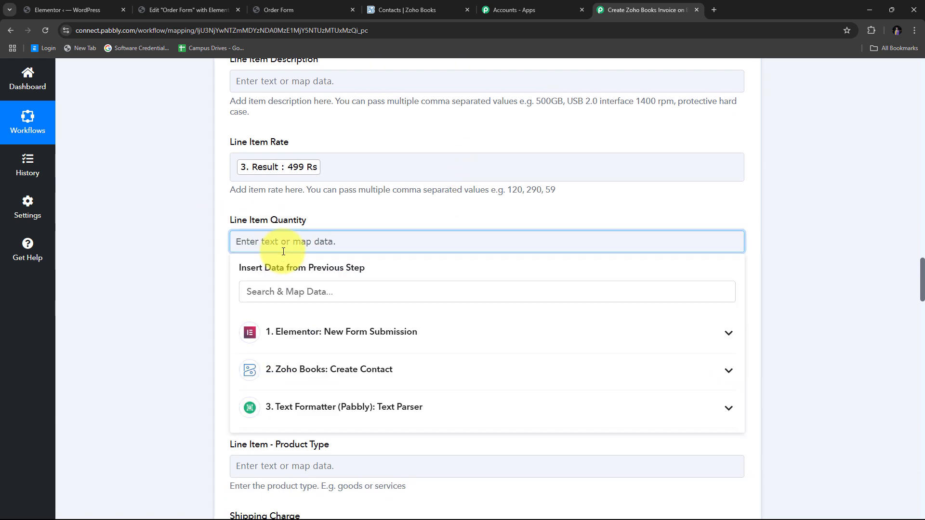
type("1")
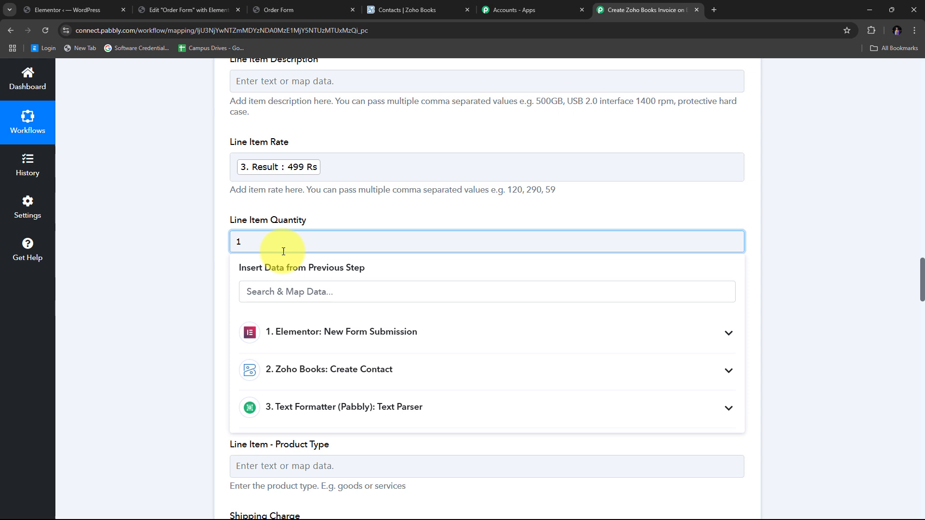
left_click(343, 216)
scroll(367, 209, "down", 4)
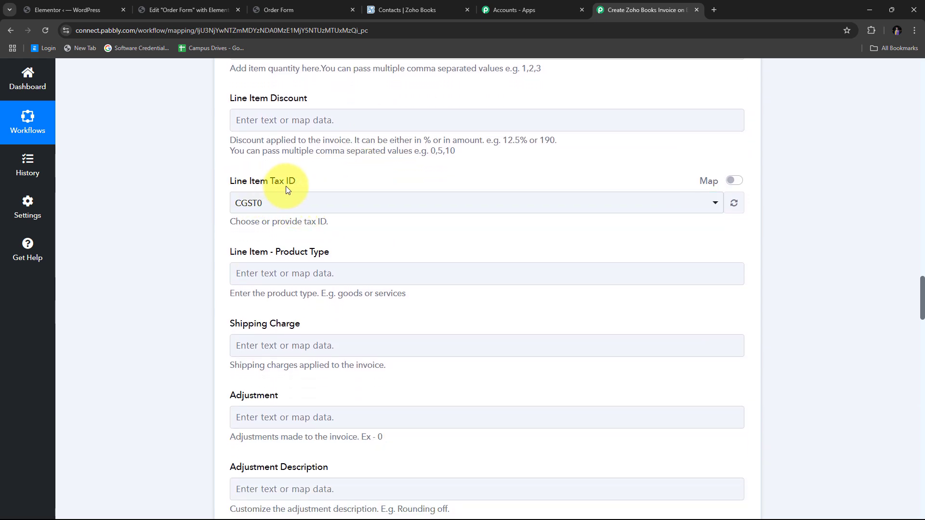
scroll(226, 238, "up", 1)
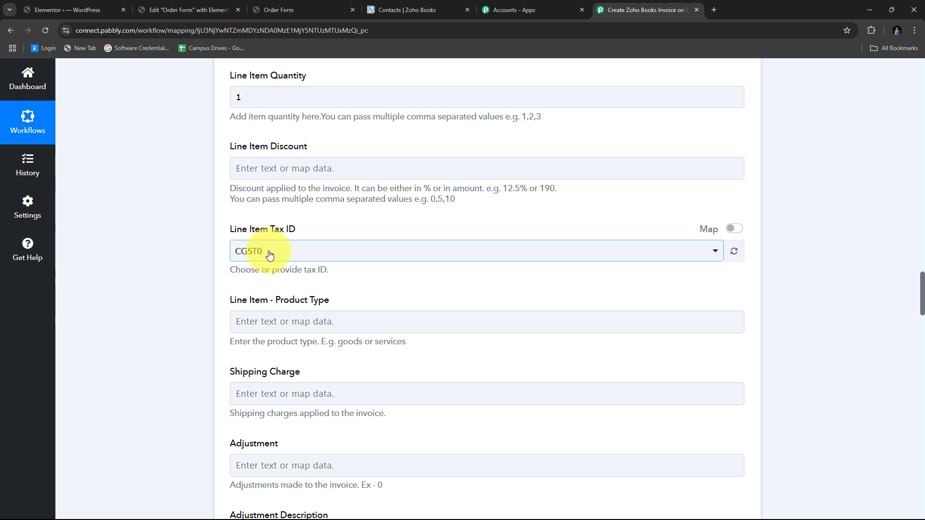
- Switch Line Item Tax ID to a custom value and clear it, leaving it empty
left_click(733, 228)
left_click_drag(524, 256, 246, 256)
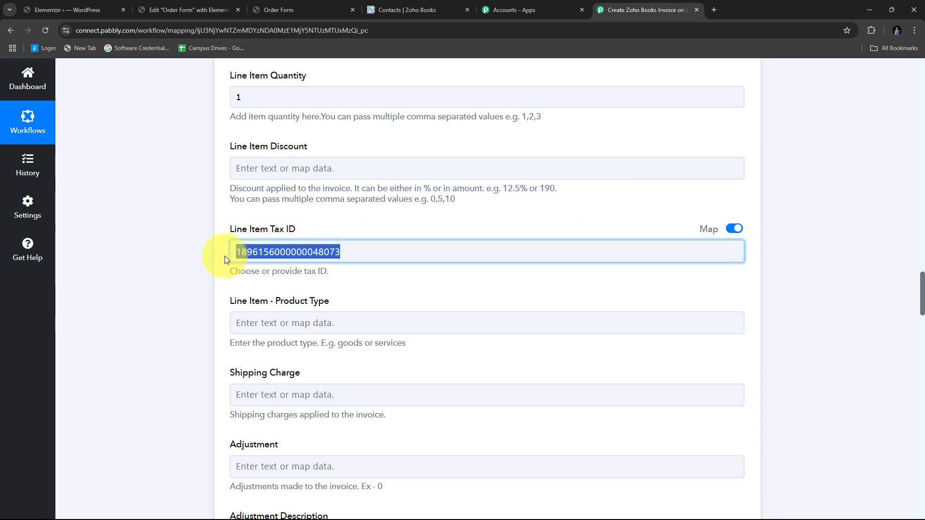
key("BackSpace")
left_click(225, 256)
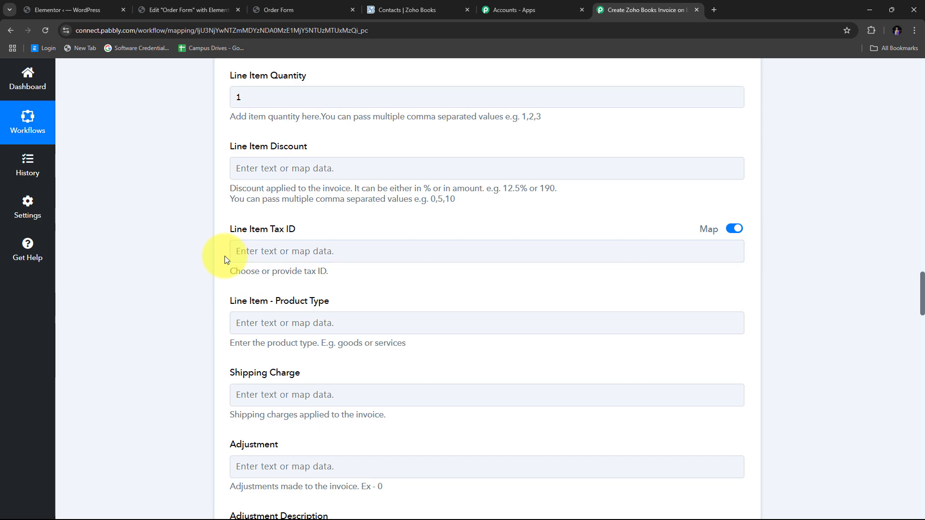
- Review the final invoice options, keeping Can Send in Mail True and Simple Response on
scroll(230, 245, "down", 1)
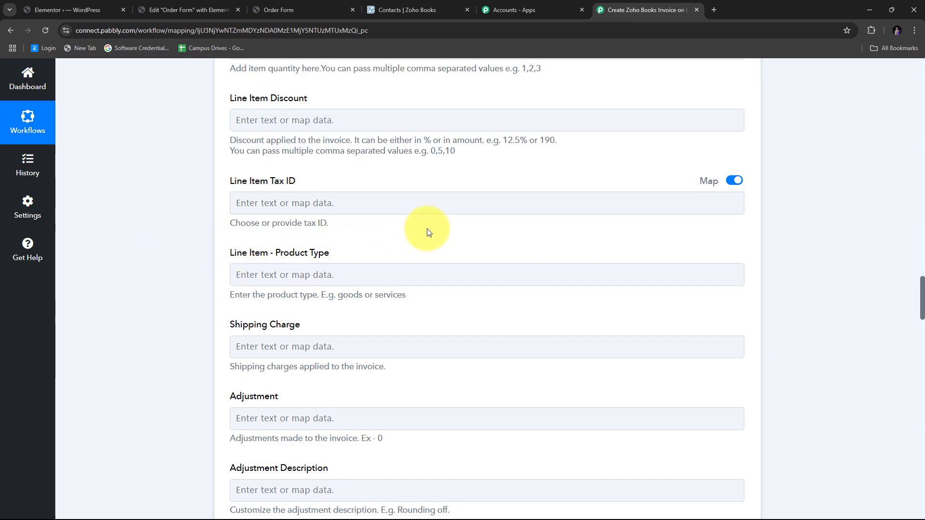
scroll(432, 232, "down", 2)
scroll(432, 232, "down", 3)
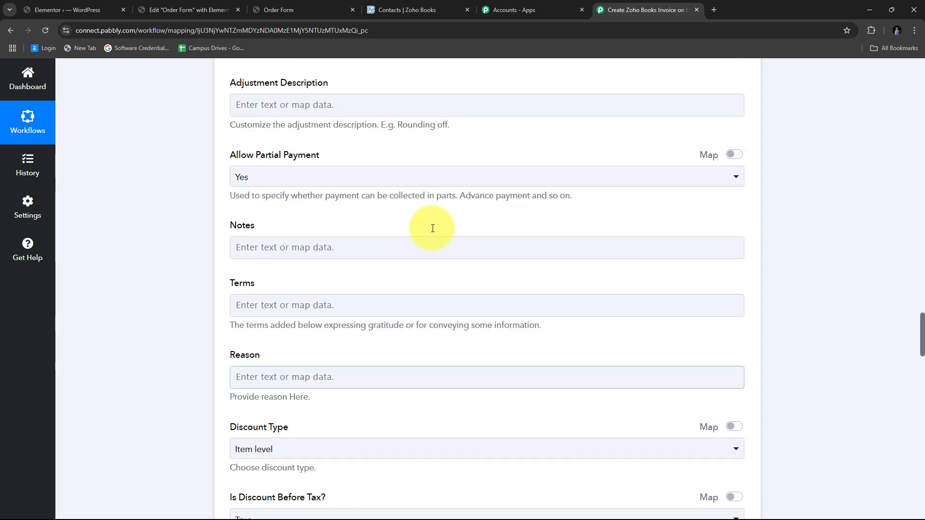
scroll(433, 230, "down", 5)
scroll(432, 232, "down", 3)
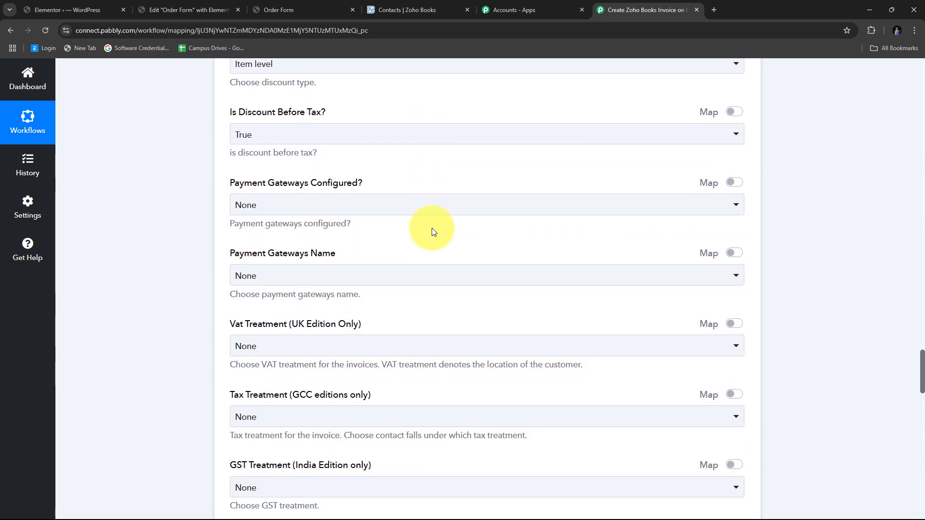
scroll(432, 232, "down", 2)
scroll(431, 232, "down", 2)
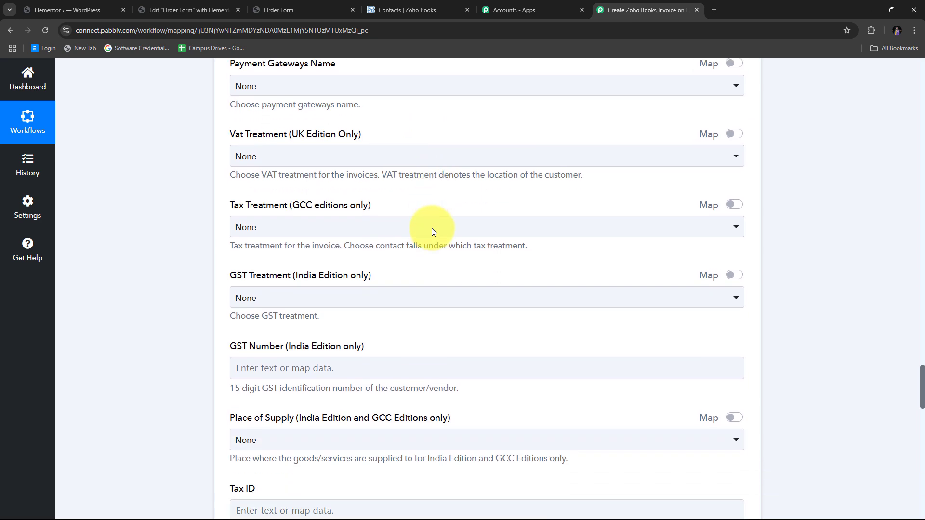
scroll(432, 231, "down", 3)
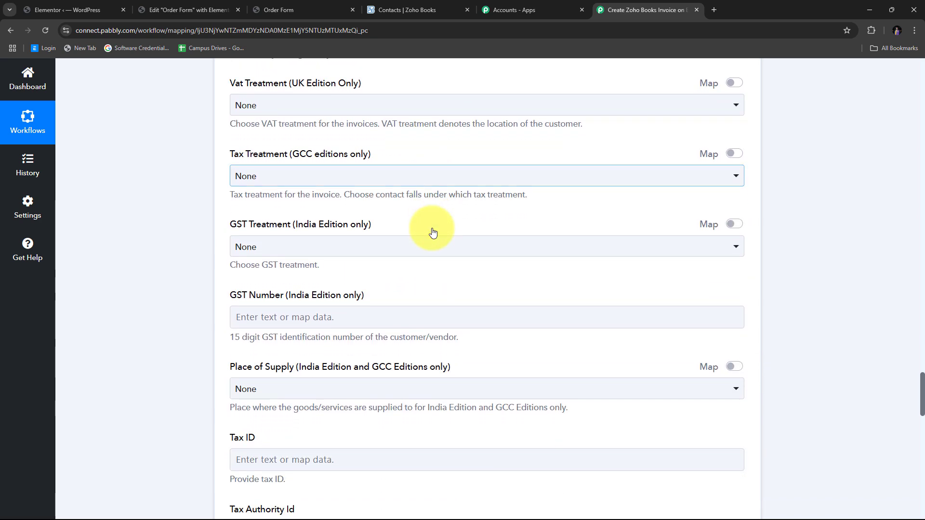
scroll(431, 227, "down", 16)
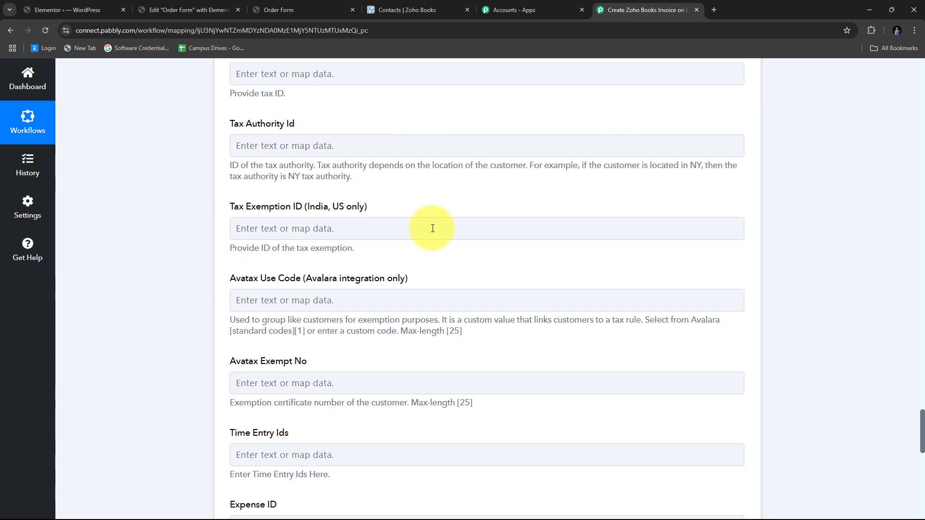
scroll(433, 228, "down", 3)
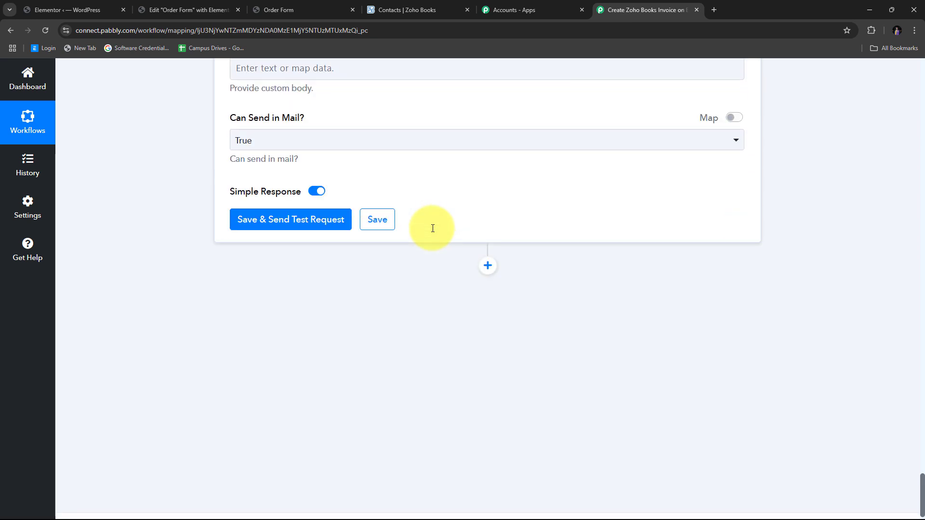
scroll(433, 228, "down", 1)
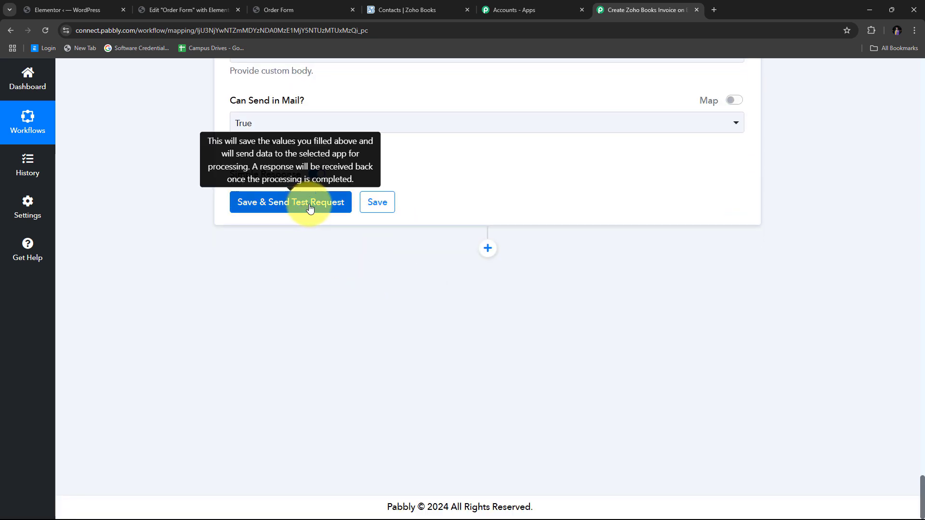
- Save the invoice step and send a test, confirming code 0 and 'The invoice has been created.'
left_click(309, 206)
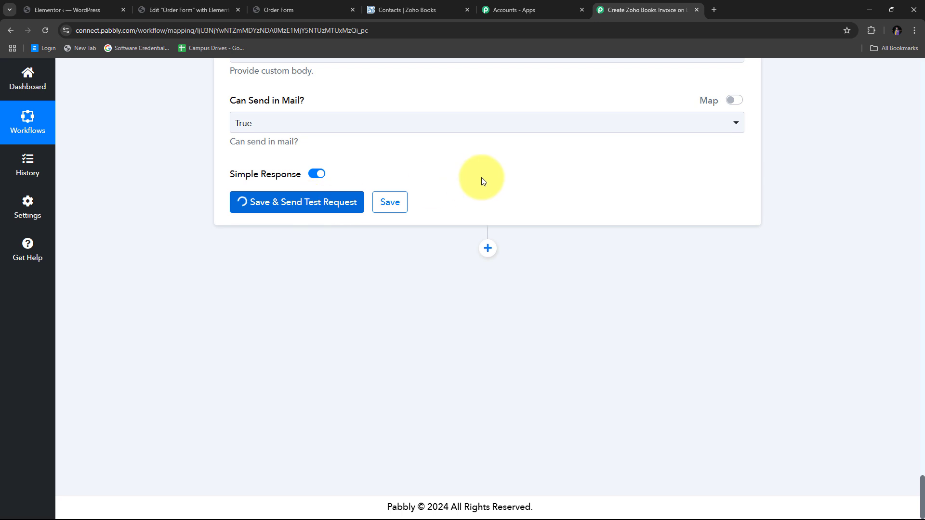
scroll(825, 243, "down", 2)
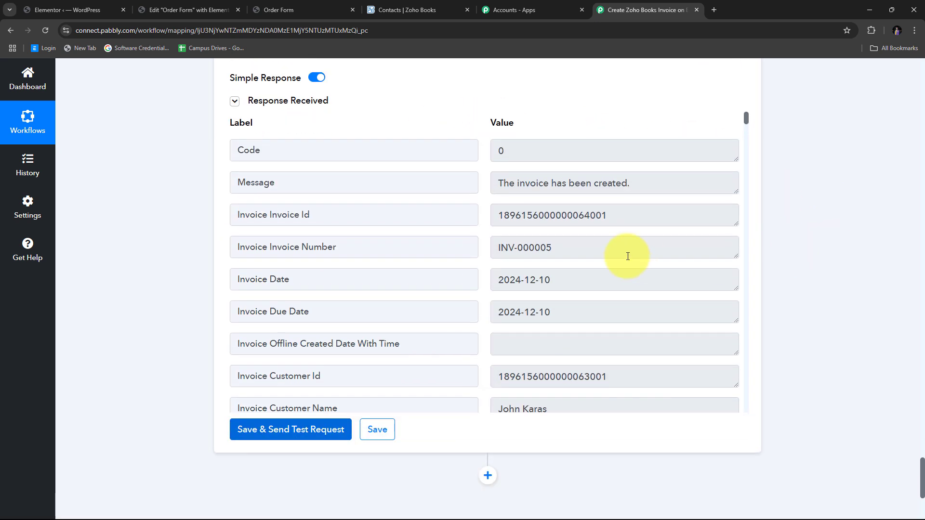
scroll(618, 227, "down", 1)
scroll(616, 223, "up", 1)
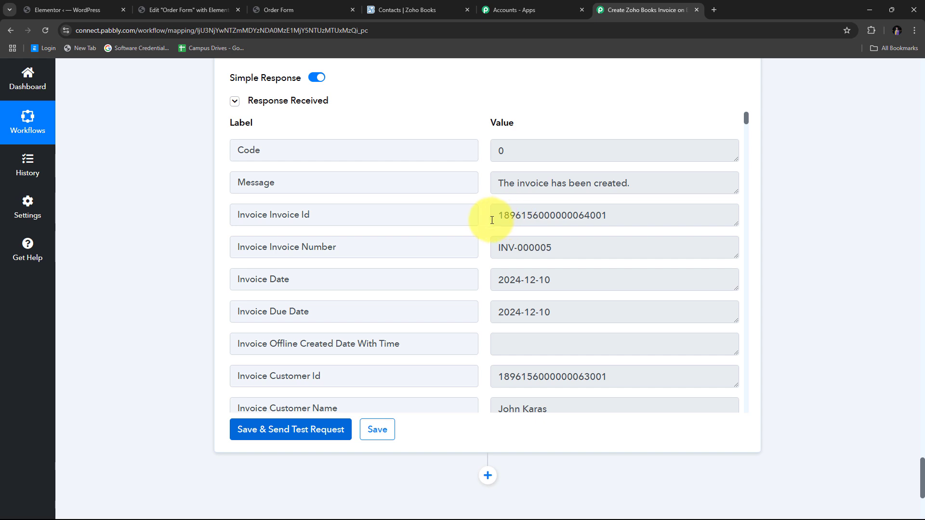
scroll(488, 220, "up", 2)
scroll(471, 234, "down", 3)
scroll(471, 233, "up", 3)
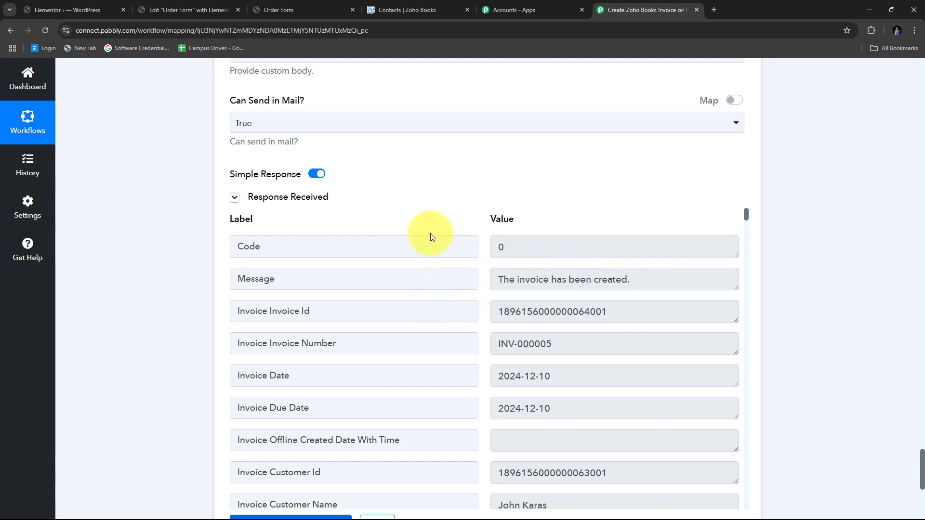
- Switch to Zoho Books and open draft invoice INV-000005 from the Invoices list
left_click(416, 6)
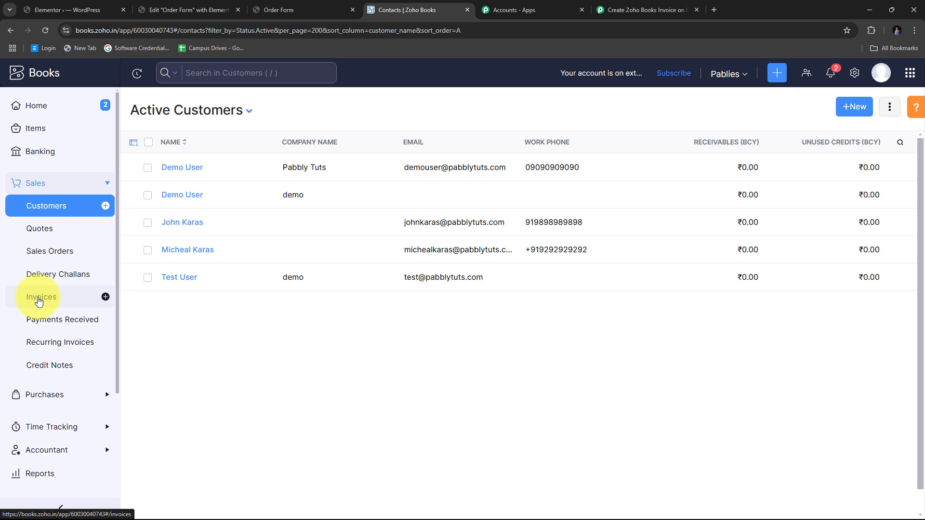
left_click(39, 302)
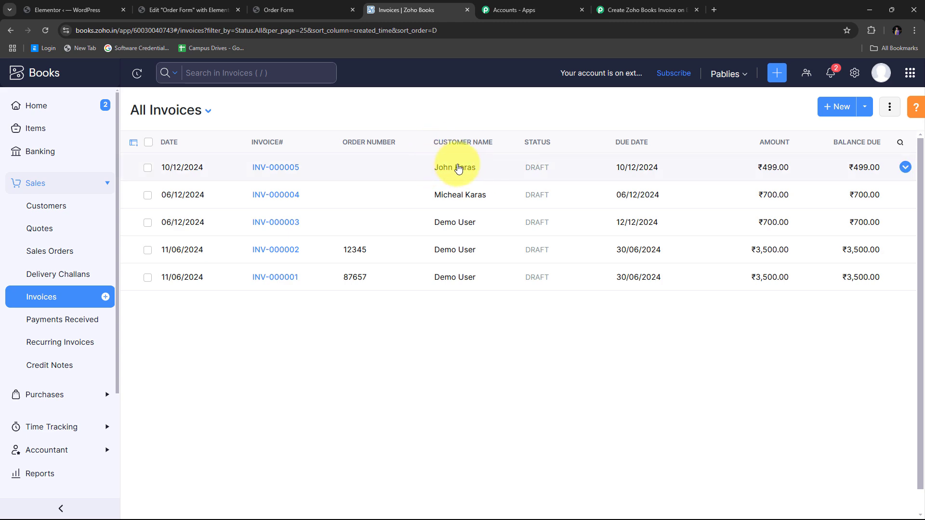
left_click(461, 170)
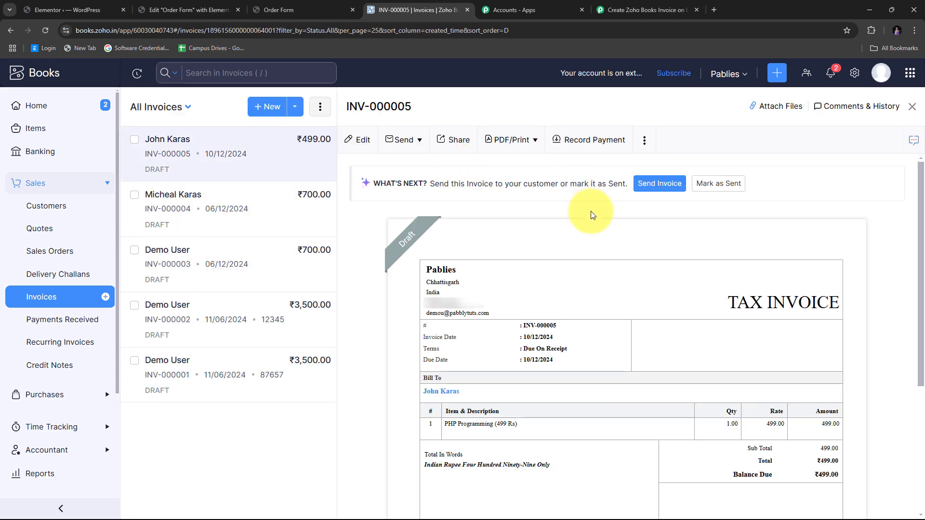
scroll(627, 248, "down", 3)
scroll(614, 256, "up", 2)
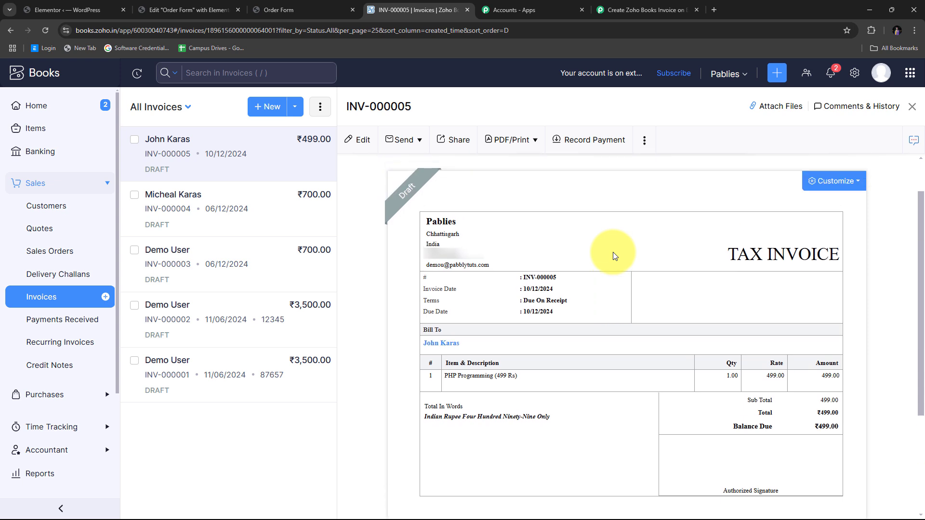
scroll(615, 256, "down", 1)
- Check the PHP Programming (499 Rs) line item, quantity 1.00, and its 499.00 amount
left_click_drag(481, 297, 428, 296)
left_click(472, 301)
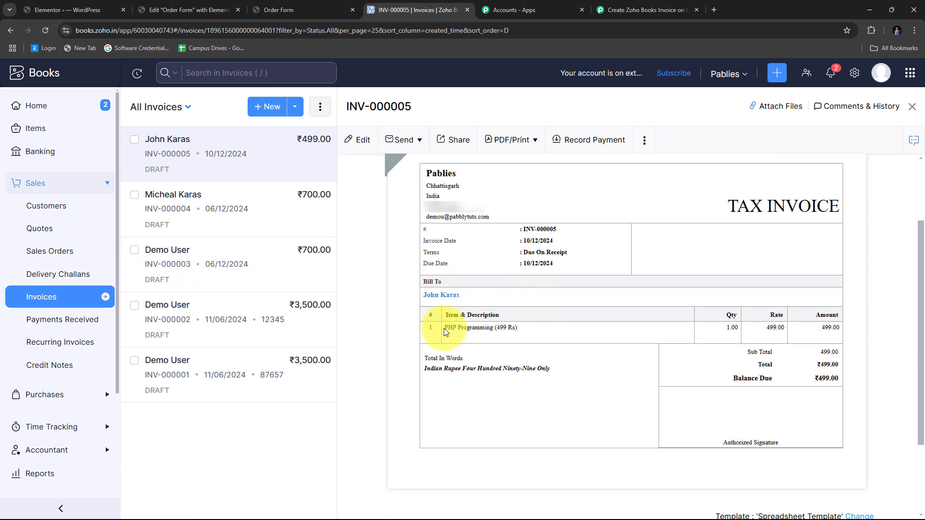
left_click_drag(534, 328, 427, 329)
left_click(626, 338)
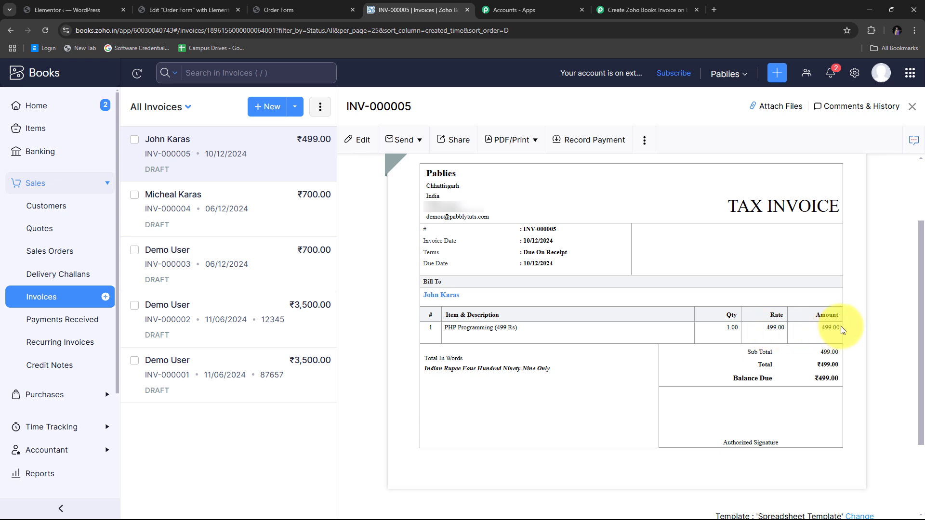
left_click_drag(842, 330, 822, 333)
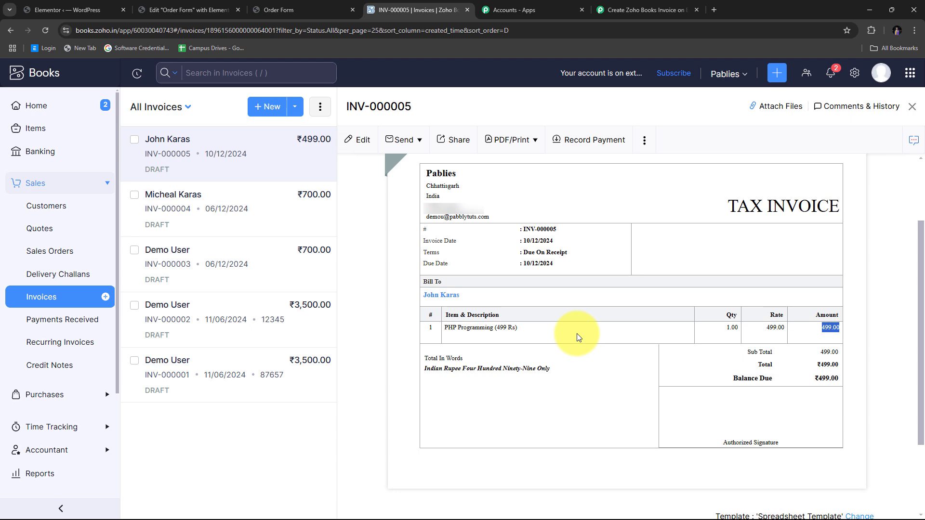
scroll(653, 336, "up", 2)
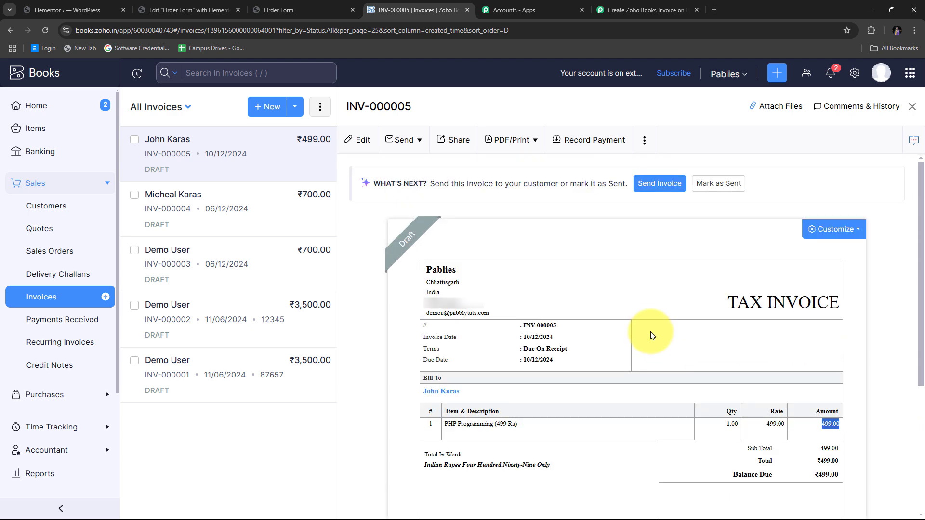
scroll(652, 336, "down", 1)
scroll(651, 334, "down", 2)
scroll(652, 335, "up", 3)
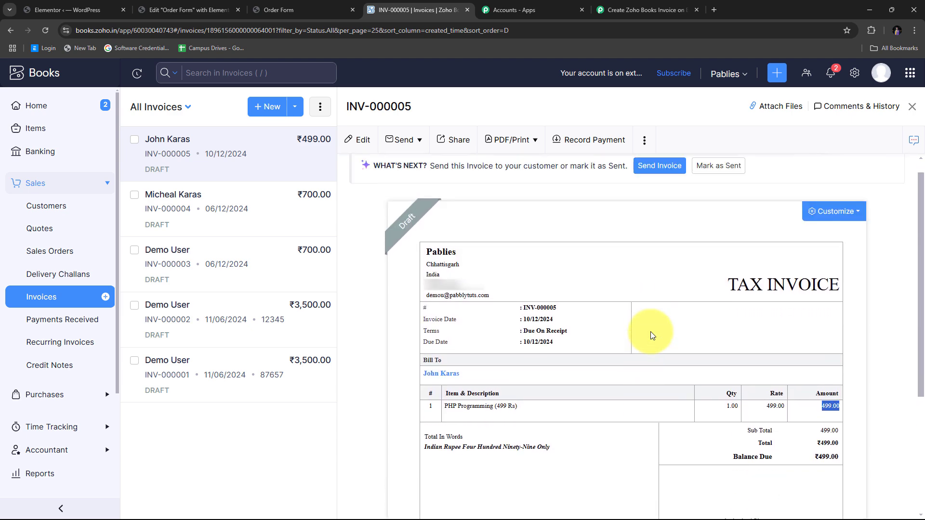
scroll(650, 347, "down", 1)
scroll(636, 326, "down", 4)
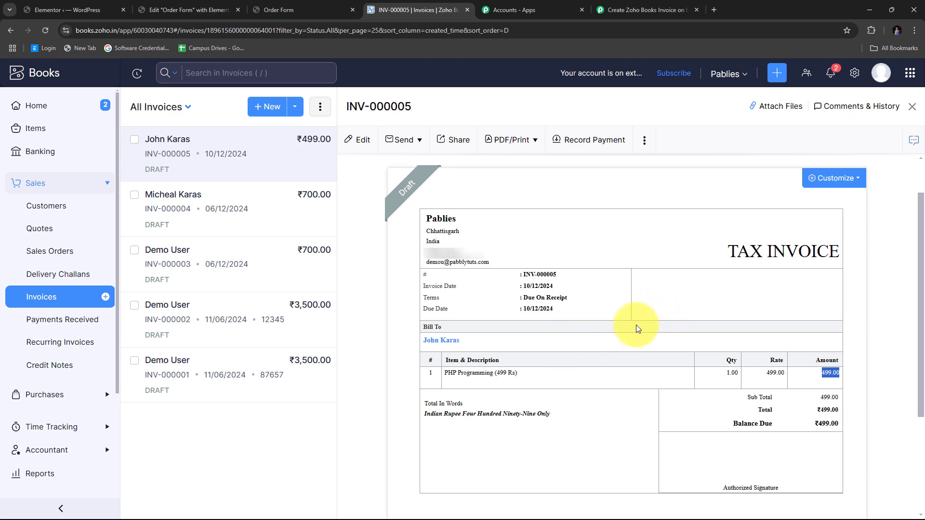
scroll(637, 329, "up", 5)
scroll(636, 327, "down", 3)
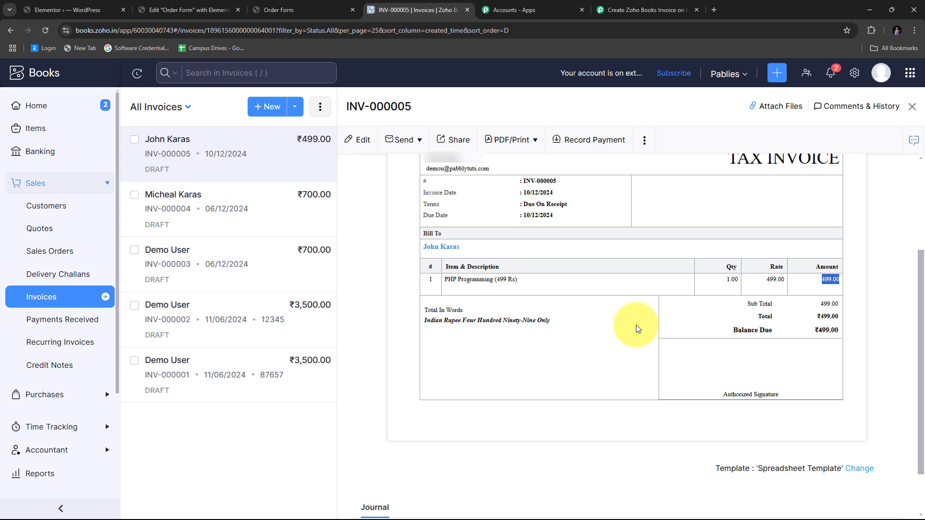
scroll(636, 329, "up", 2)
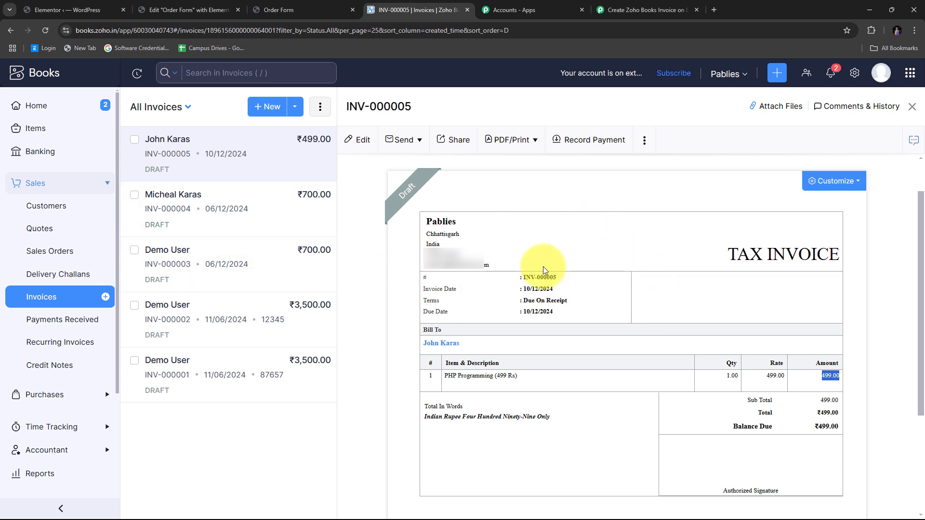
scroll(667, 301, "down", 5)
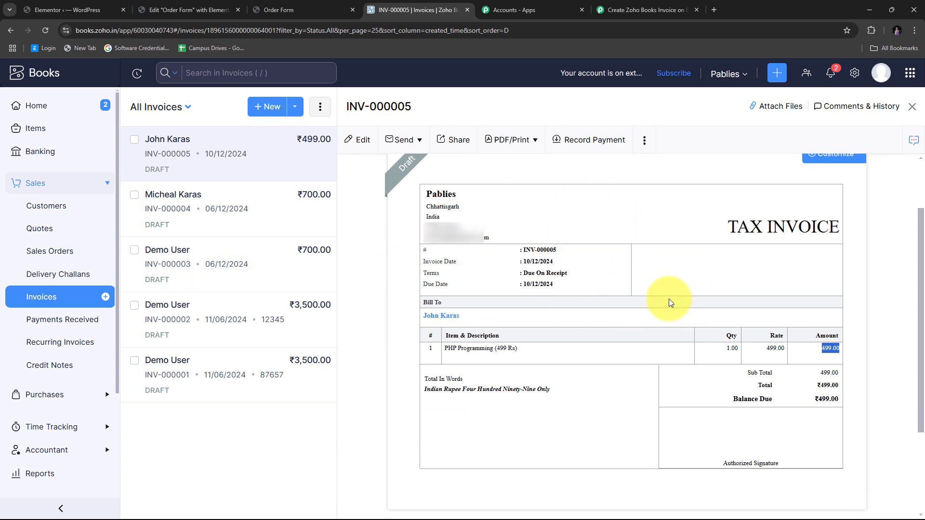
scroll(633, 306, "up", 5)
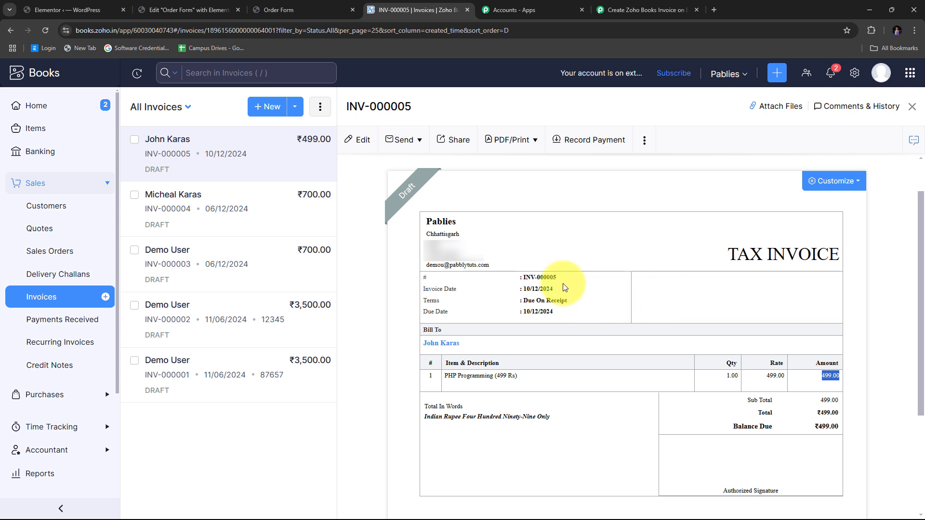
scroll(562, 284, "down", 2)
scroll(517, 288, "up", 3)
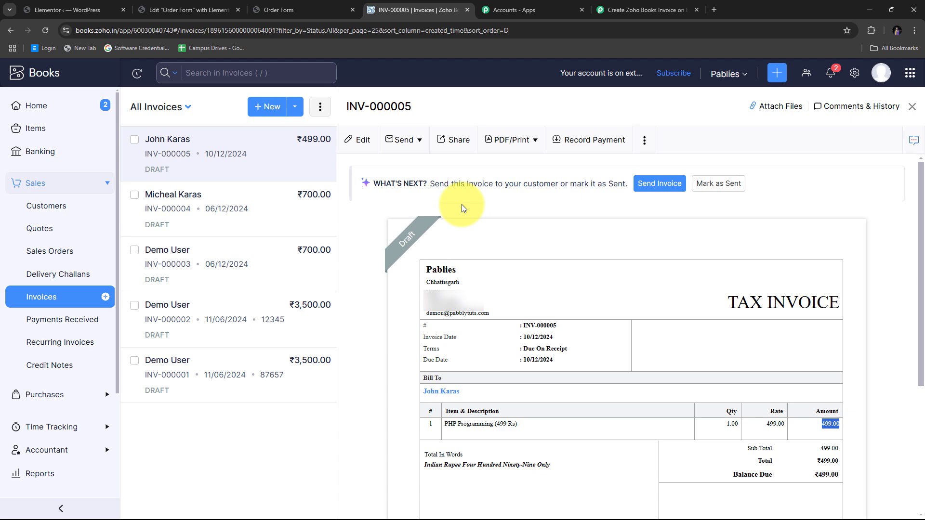
- Return to Pabbly Connect and scroll through the four workflow steps, ending back at the top
left_click(658, 5)
scroll(621, 212, "up", 15)
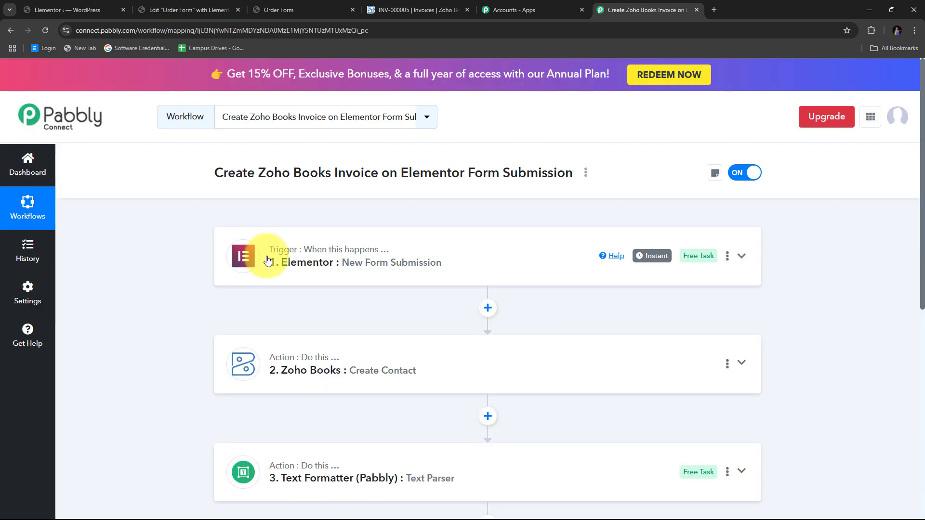
scroll(193, 286, "down", 2)
scroll(294, 283, "up", 2)
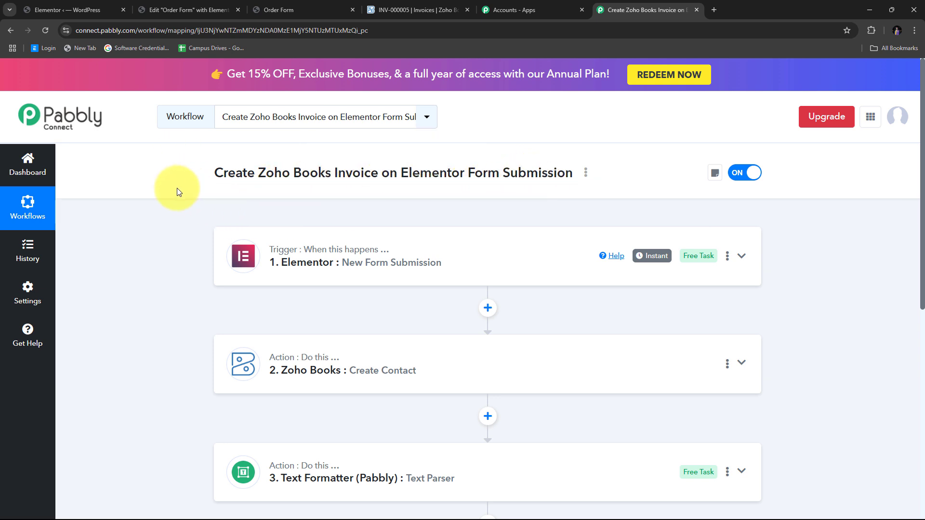
scroll(160, 189, "down", 2)
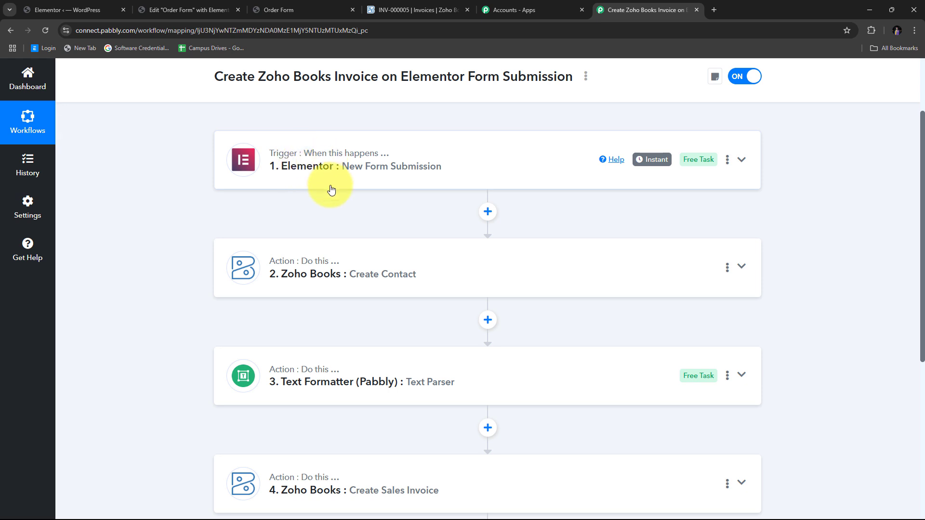
scroll(256, 157, "down", 1)
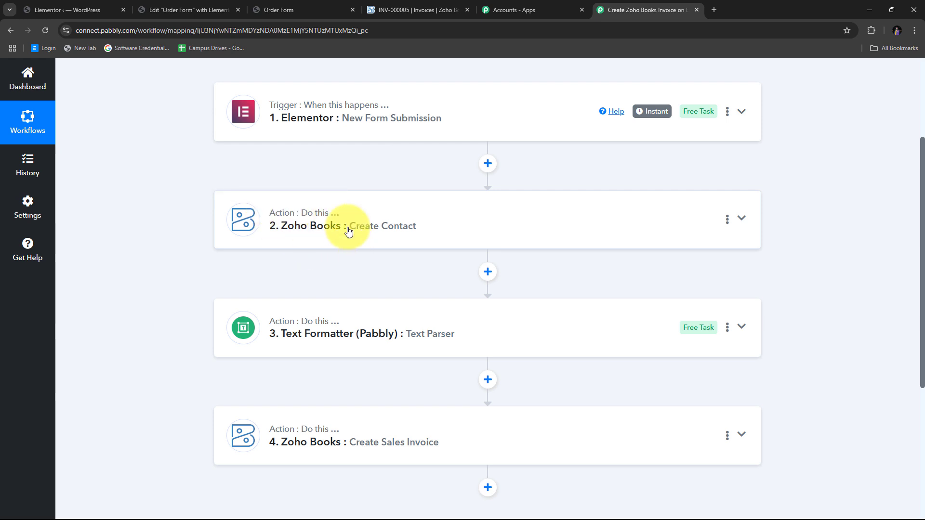
scroll(212, 207, "down", 1)
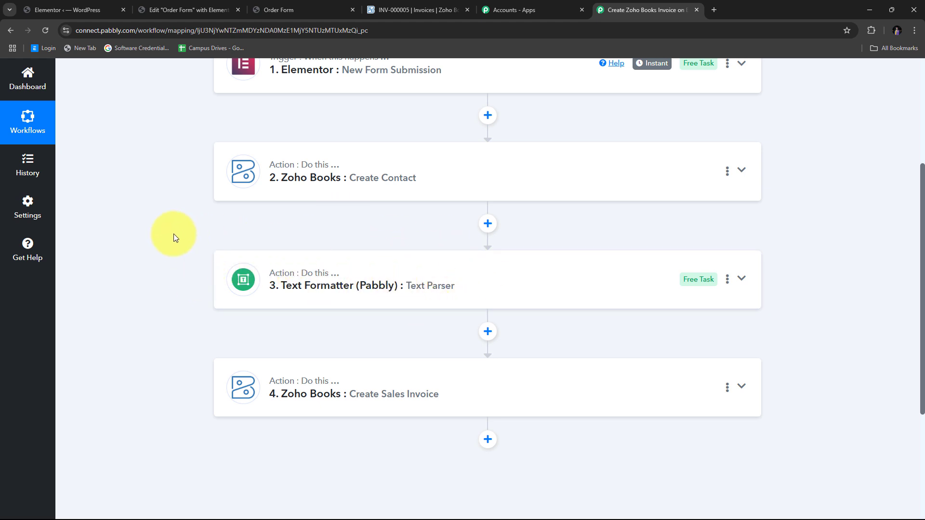
scroll(366, 230, "down", 1)
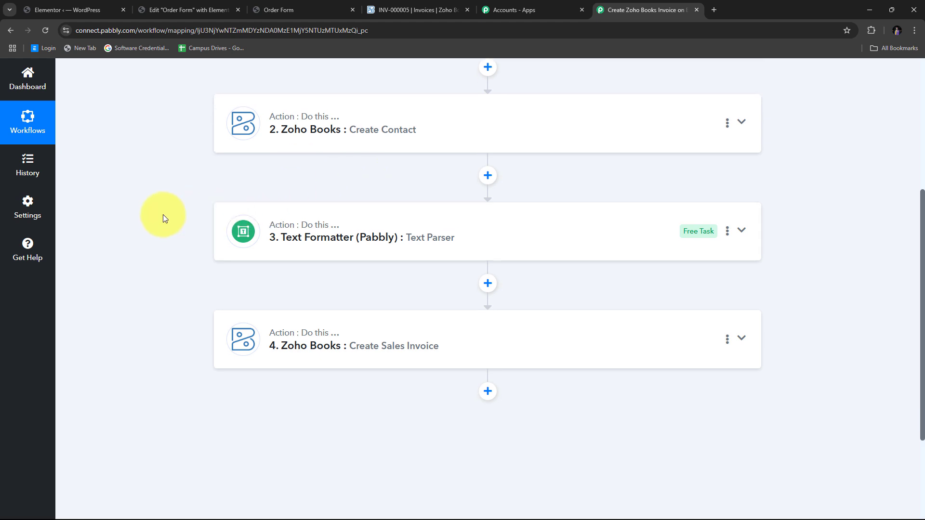
scroll(160, 217, "down", 1)
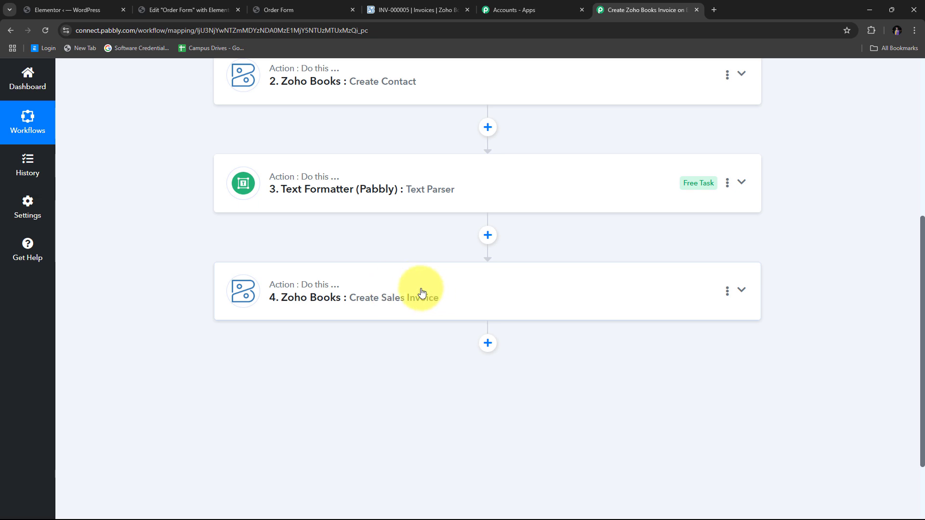
scroll(355, 280, "up", 1)
scroll(355, 280, "up", 5)
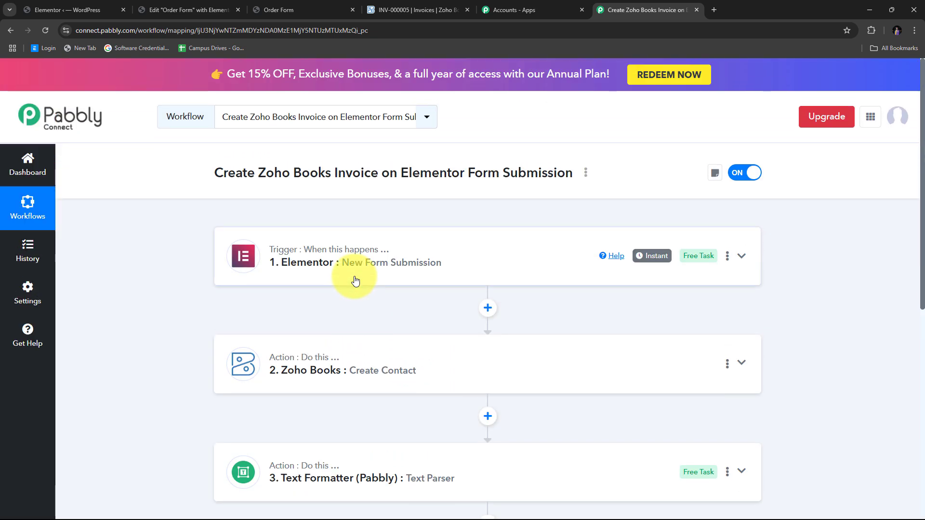